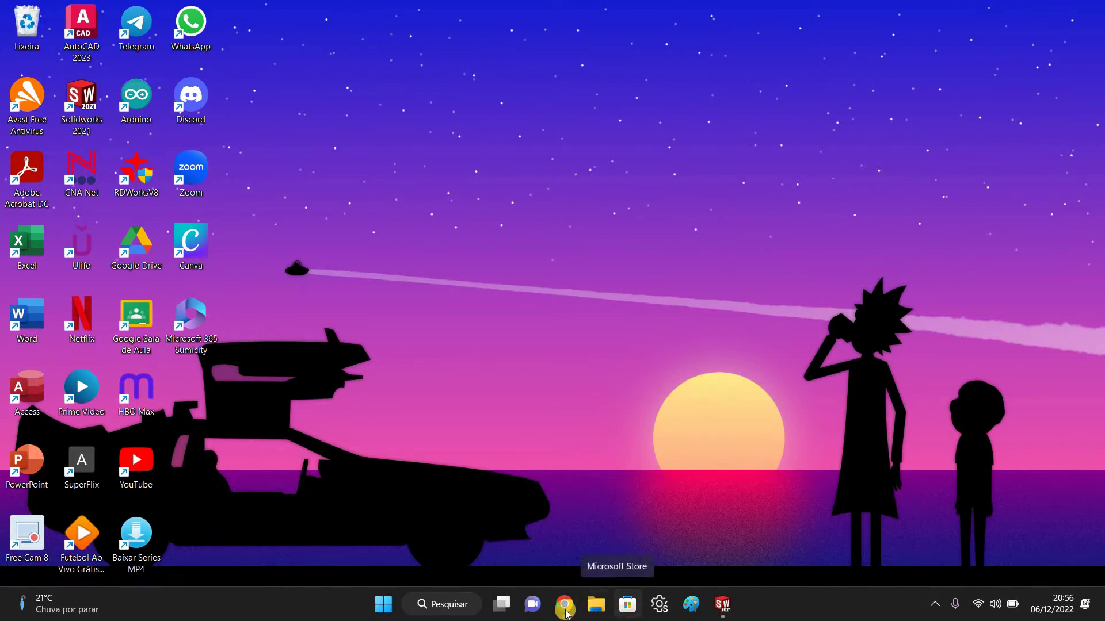
Switch to Chrome and skim the five pages of the laser-cutting manual, Manual para corte a laser_R02.pdf.
mouse_move(565, 604)
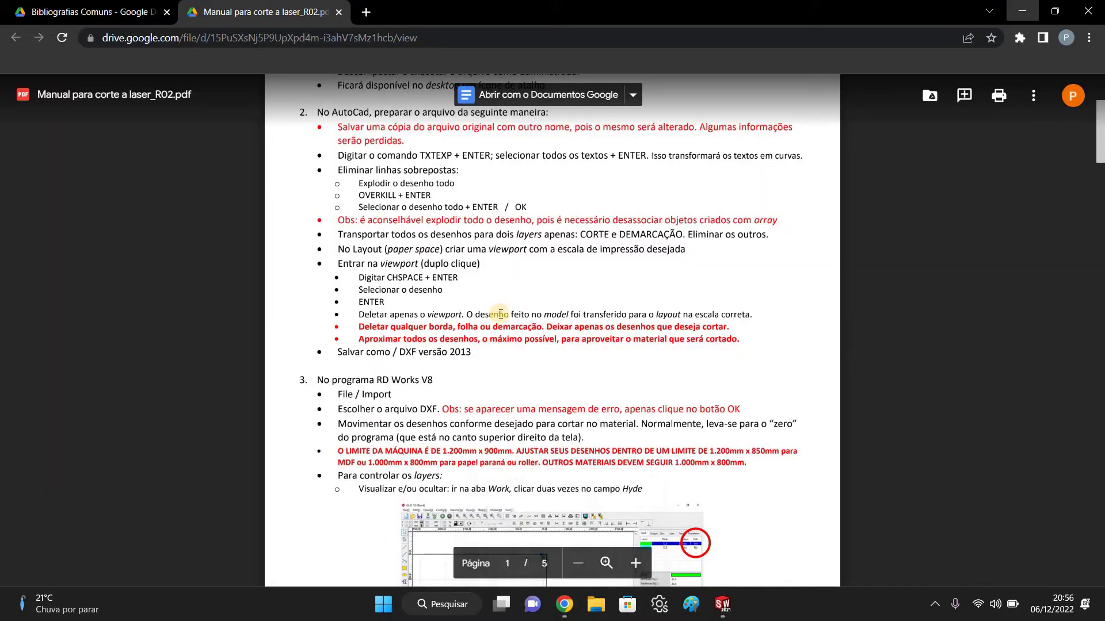
left_click(546, 557)
scroll(502, 313, "down", 10)
scroll(502, 314, "down", 15)
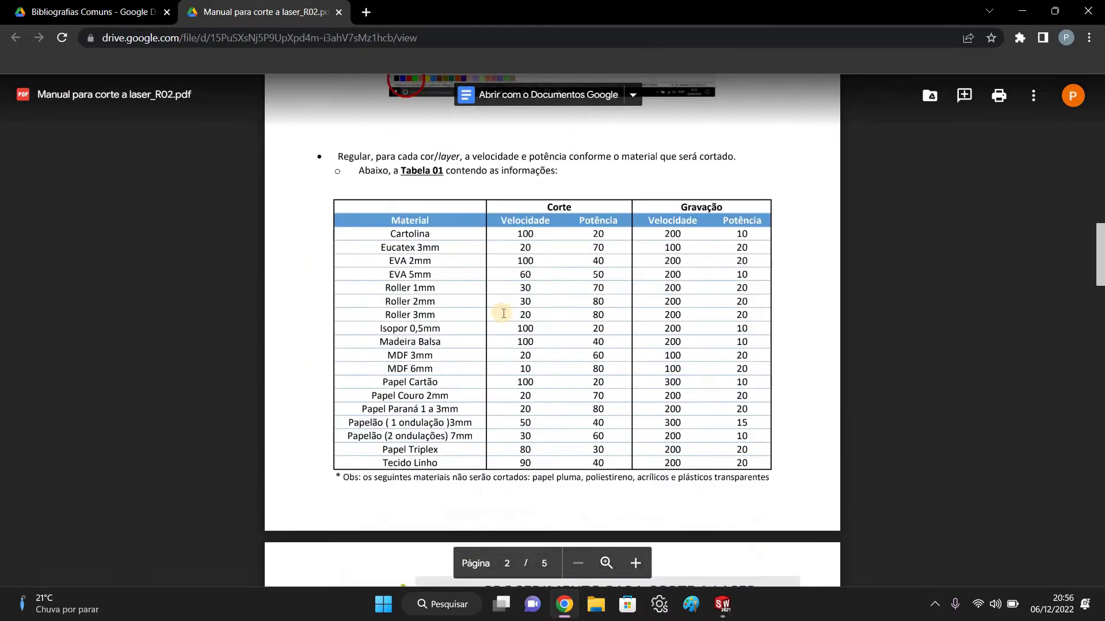
scroll(527, 319, "down", 20)
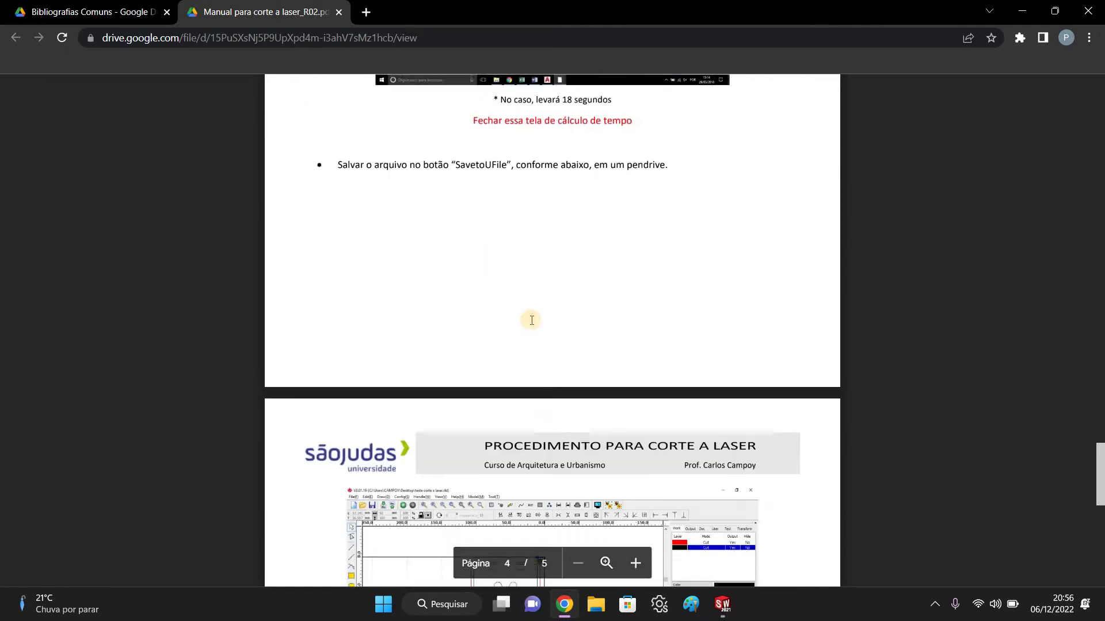
scroll(541, 322, "up", 20)
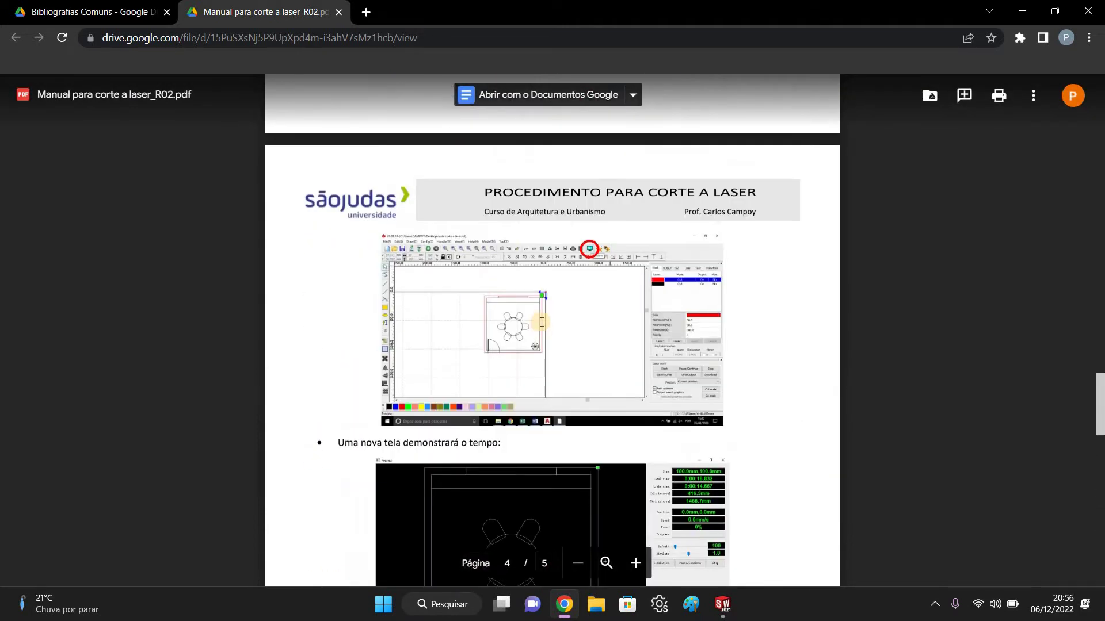
scroll(541, 322, "up", 20)
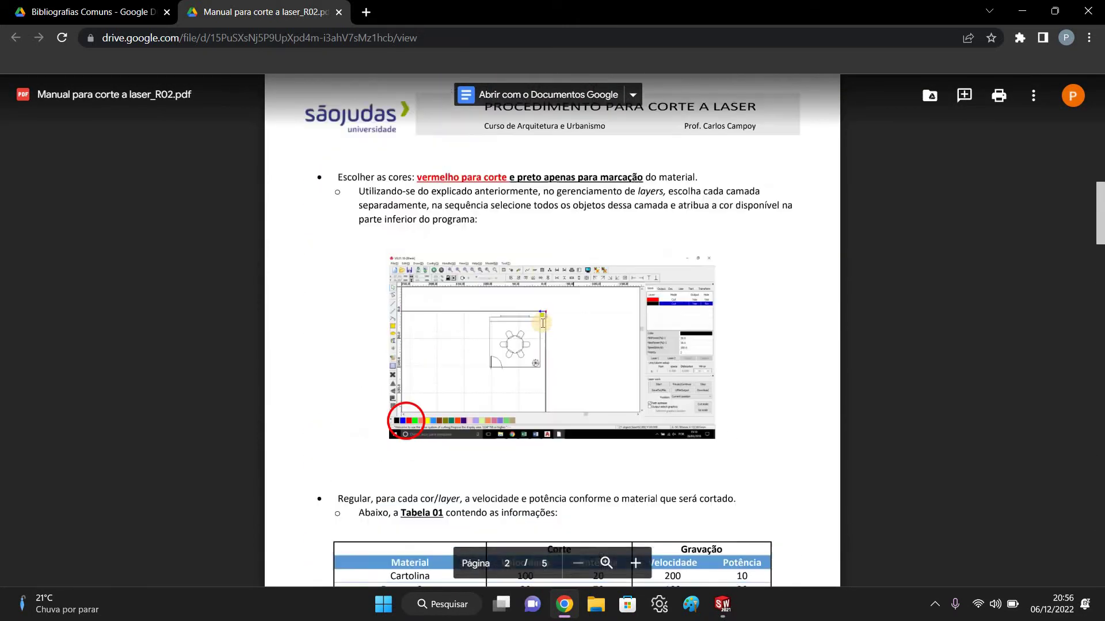
scroll(542, 323, "up", 5)
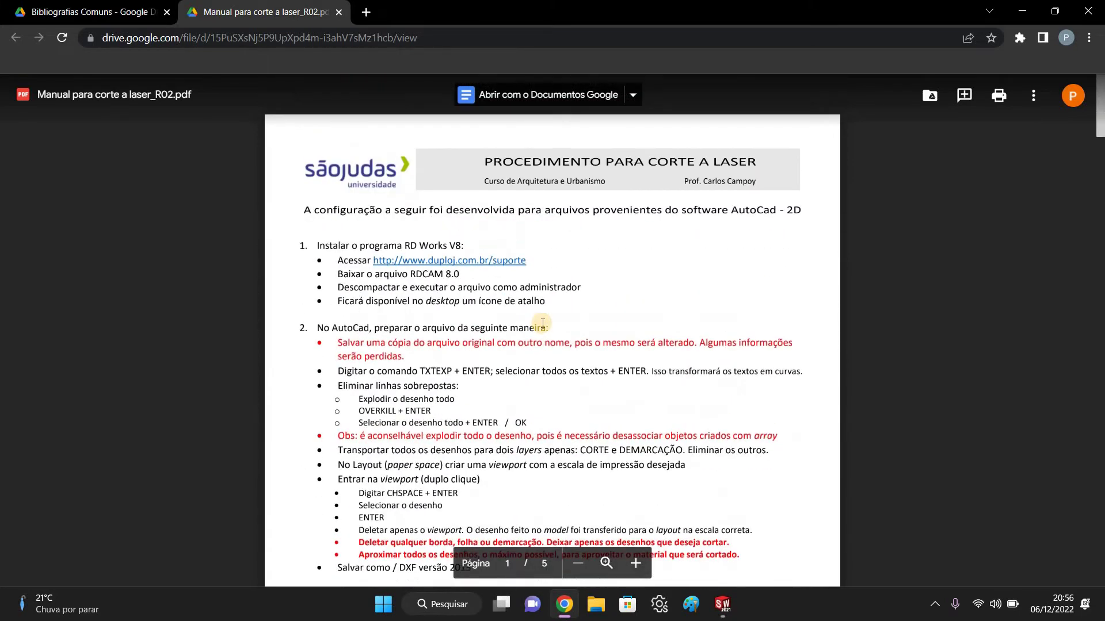
scroll(542, 323, "down", 20)
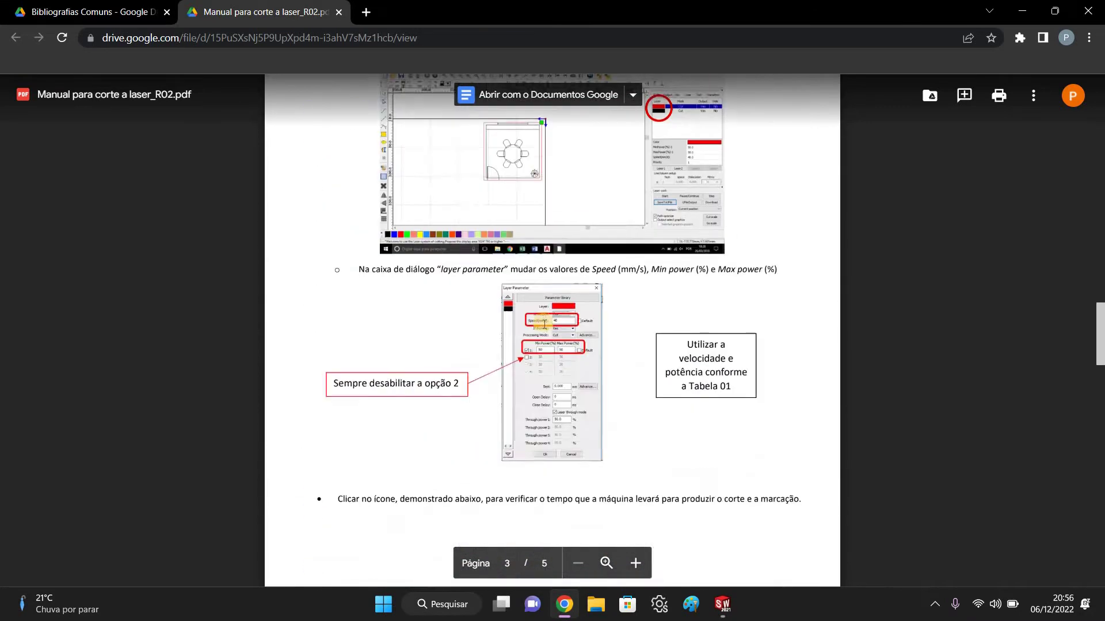
scroll(544, 324, "down", 20)
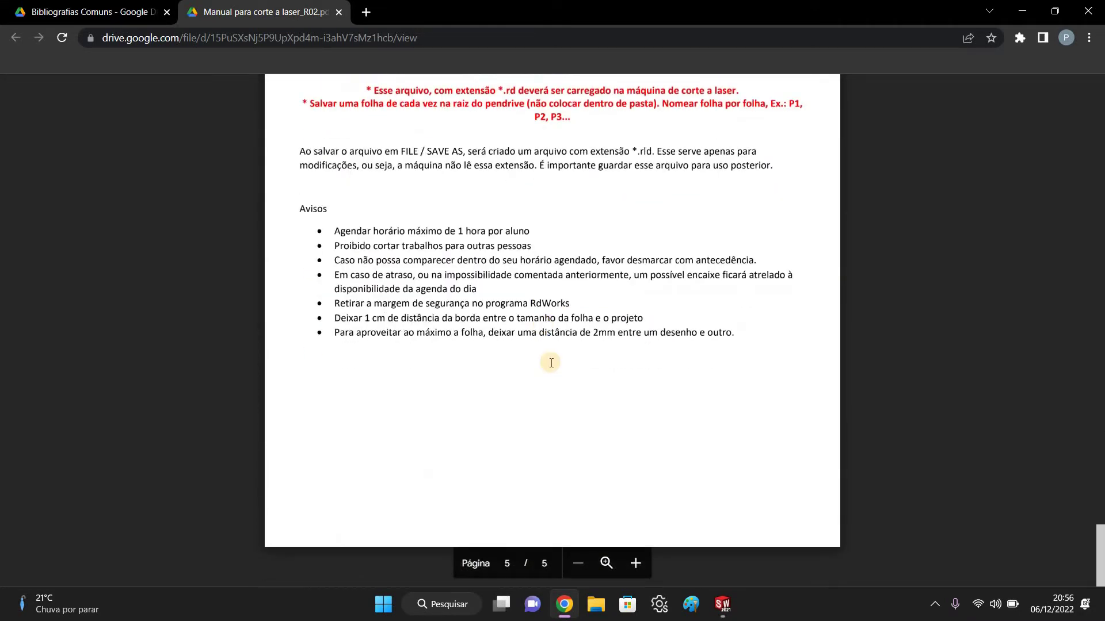
scroll(550, 363, "up", 2)
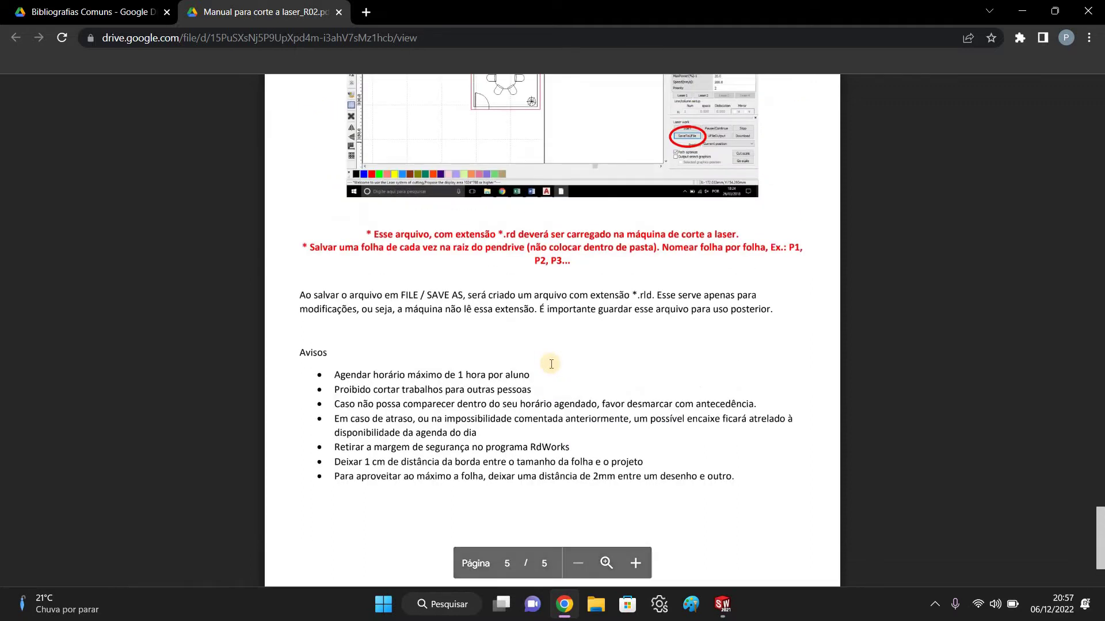
scroll(551, 364, "down", 2)
scroll(551, 363, "up", 4)
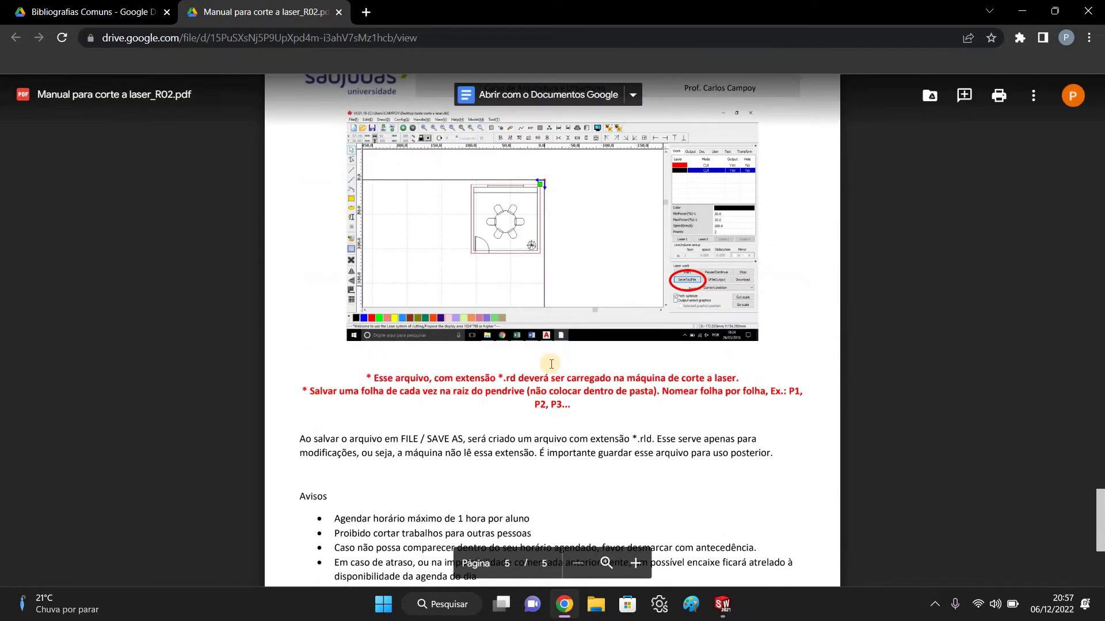
scroll(551, 363, "up", 9)
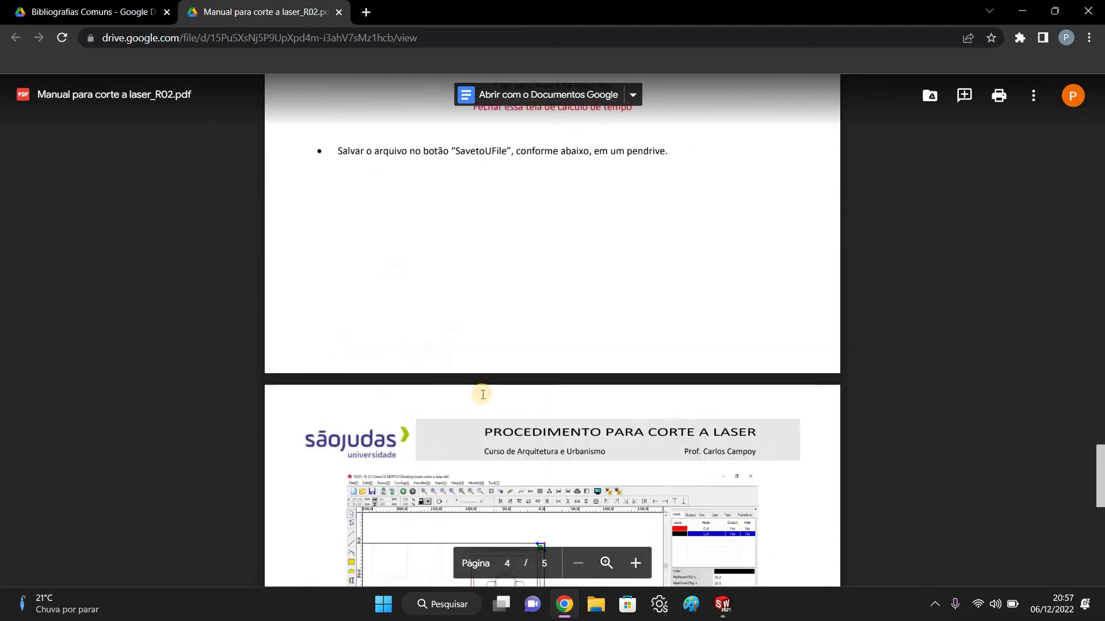
scroll(482, 394, "up", 20)
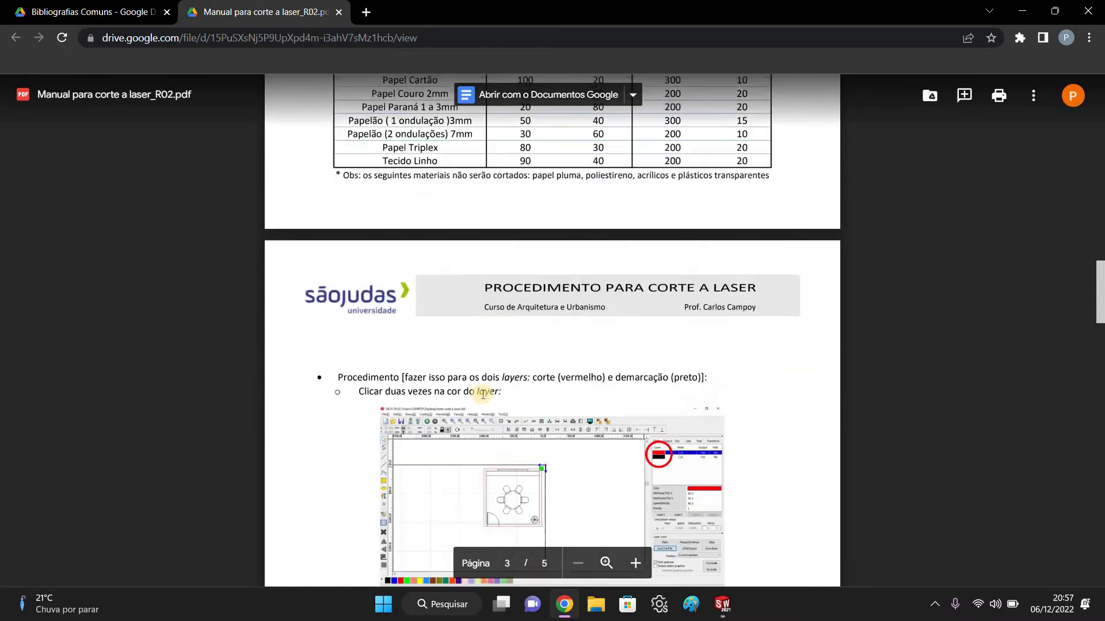
scroll(573, 363, "up", 12)
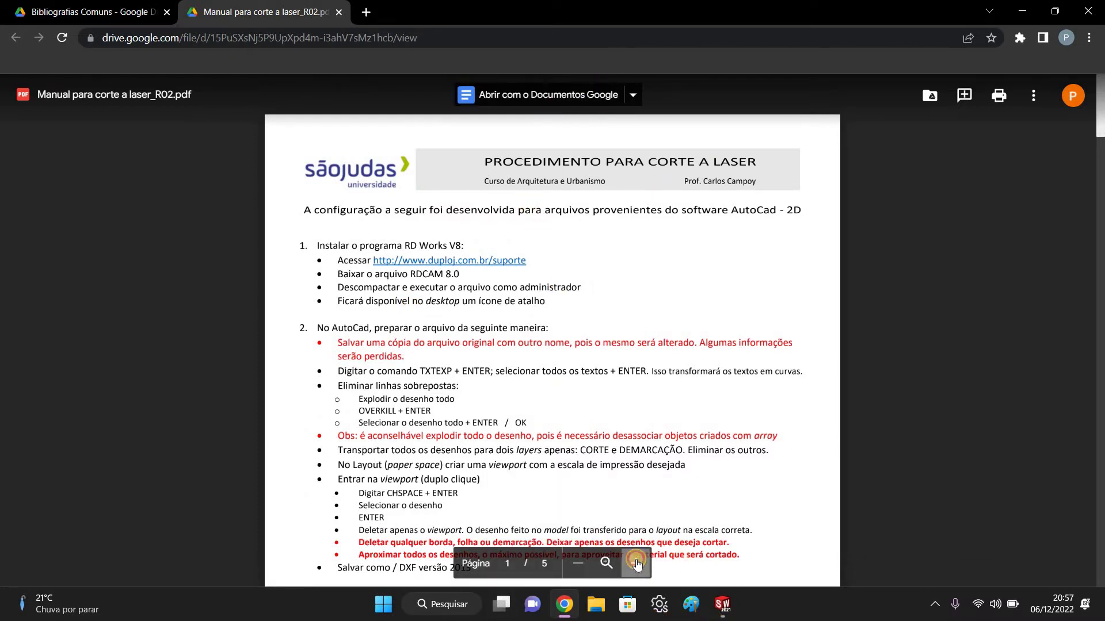
Enlarge the manual's first page and read the RD Works V8 installation and AutoCAD file preparation instructions.
left_click(635, 563)
scroll(343, 165, "up", 3)
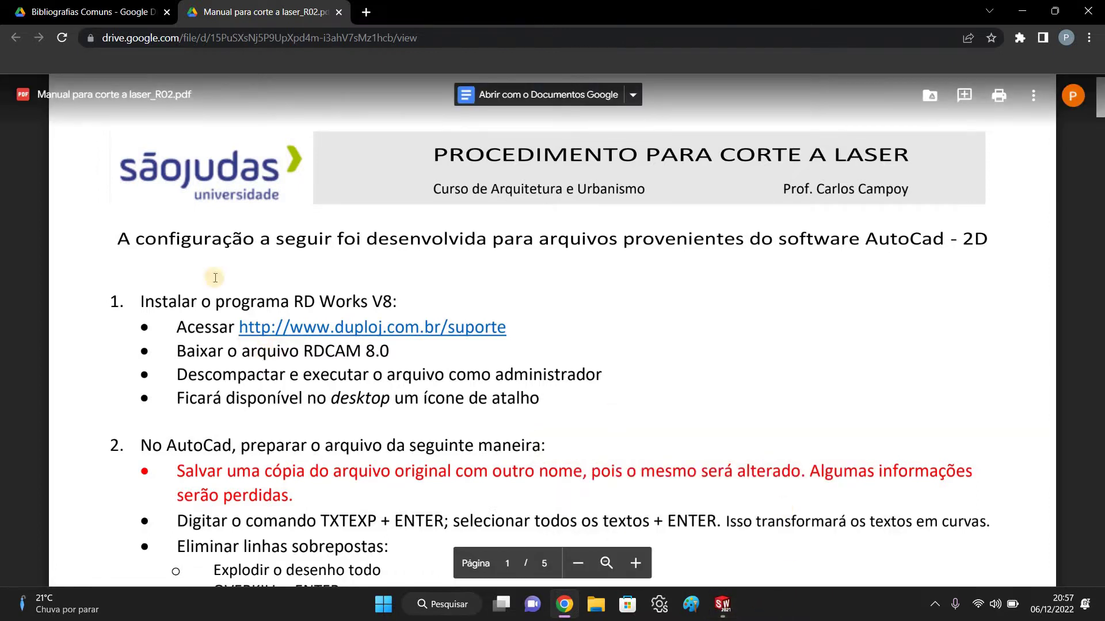
scroll(190, 259, "down", 1)
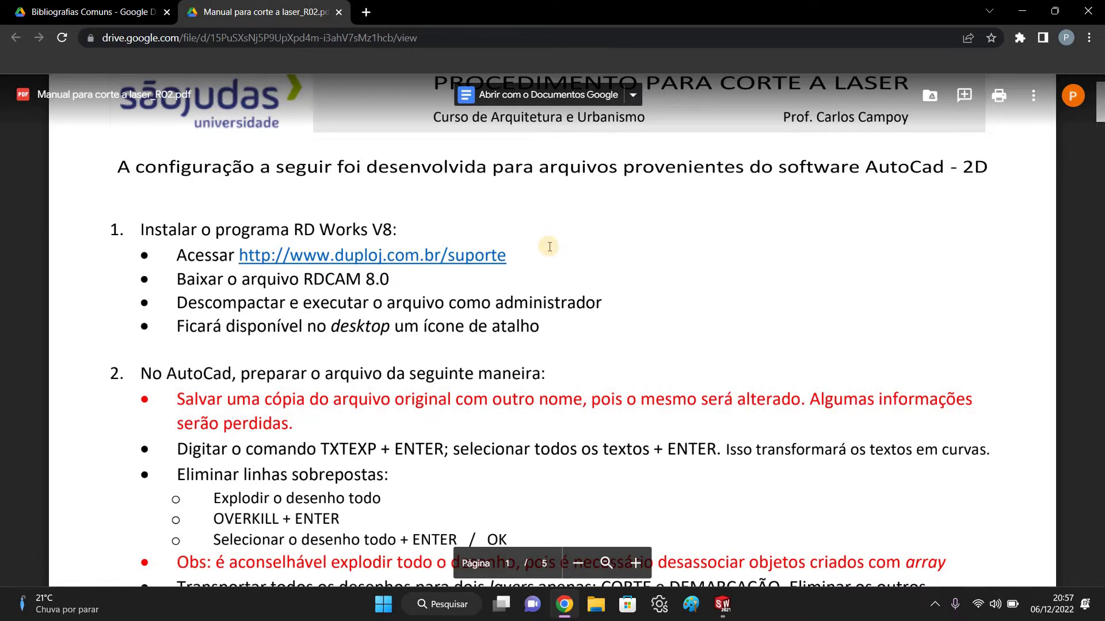
scroll(549, 247, "up", 2)
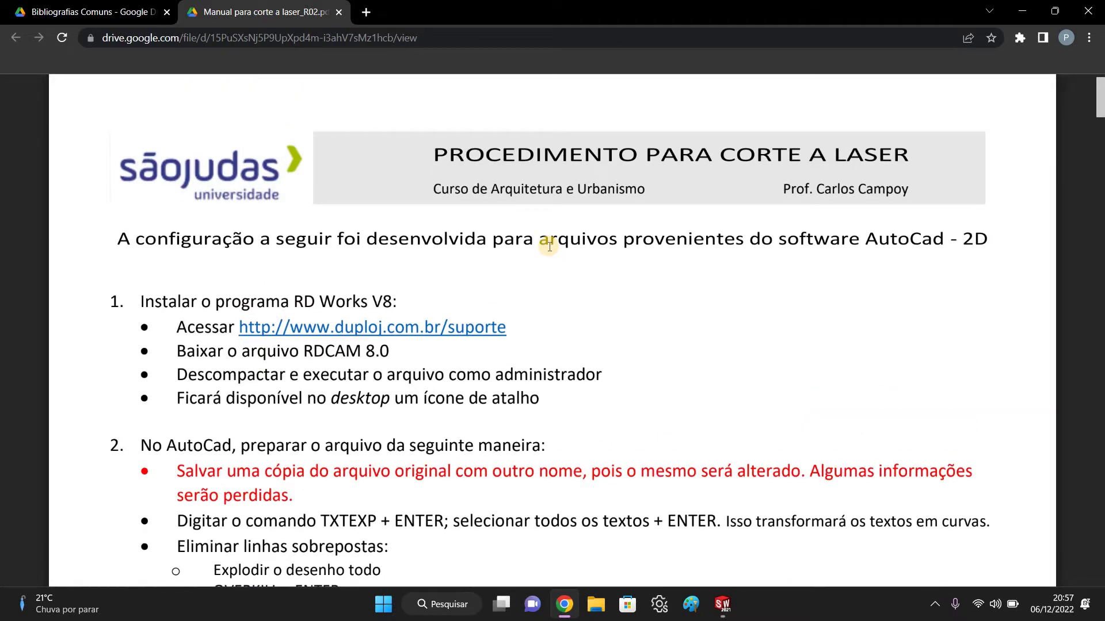
scroll(549, 247, "down", 5)
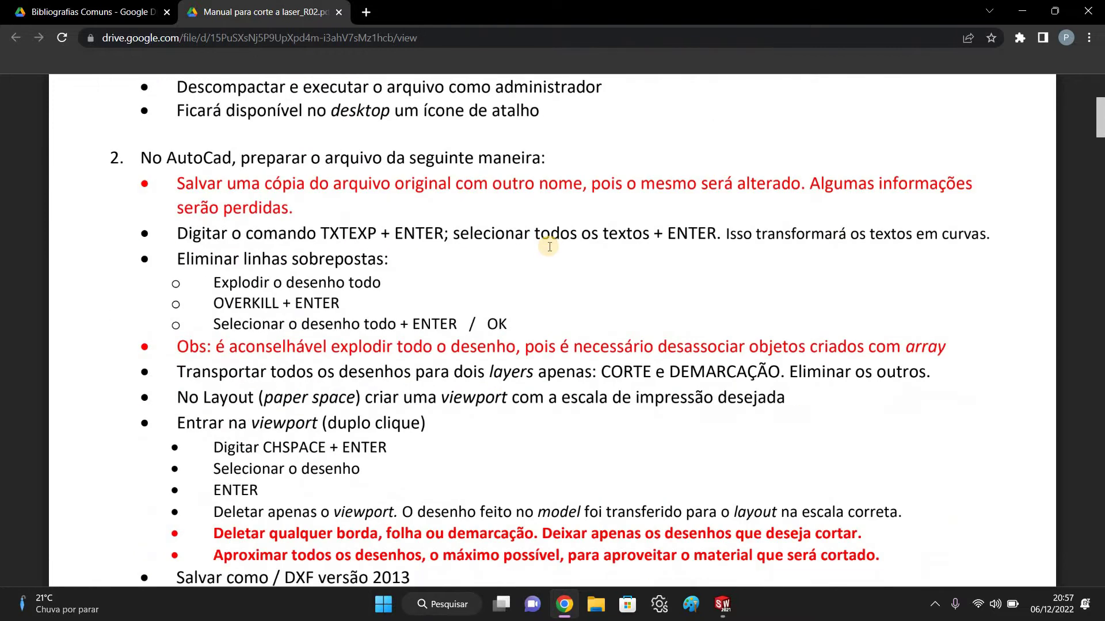
scroll(549, 247, "up", 4)
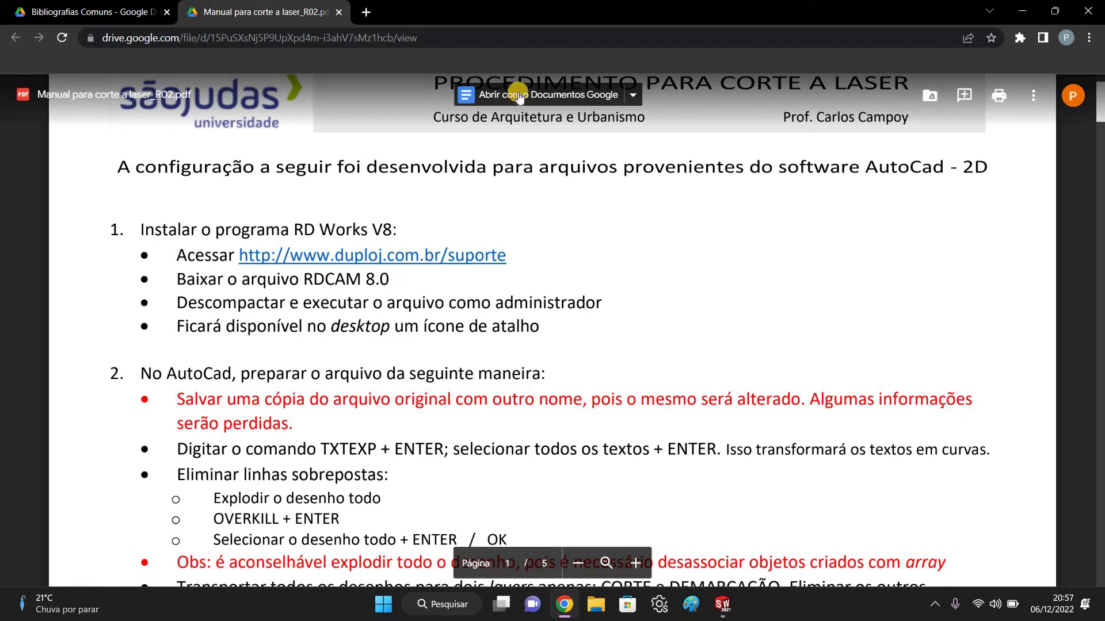
Minimize the browser and switch to the SOLIDWORKS window with the part ADO-009-nariz base motor.
left_click(1021, 11)
double_click(111, 165)
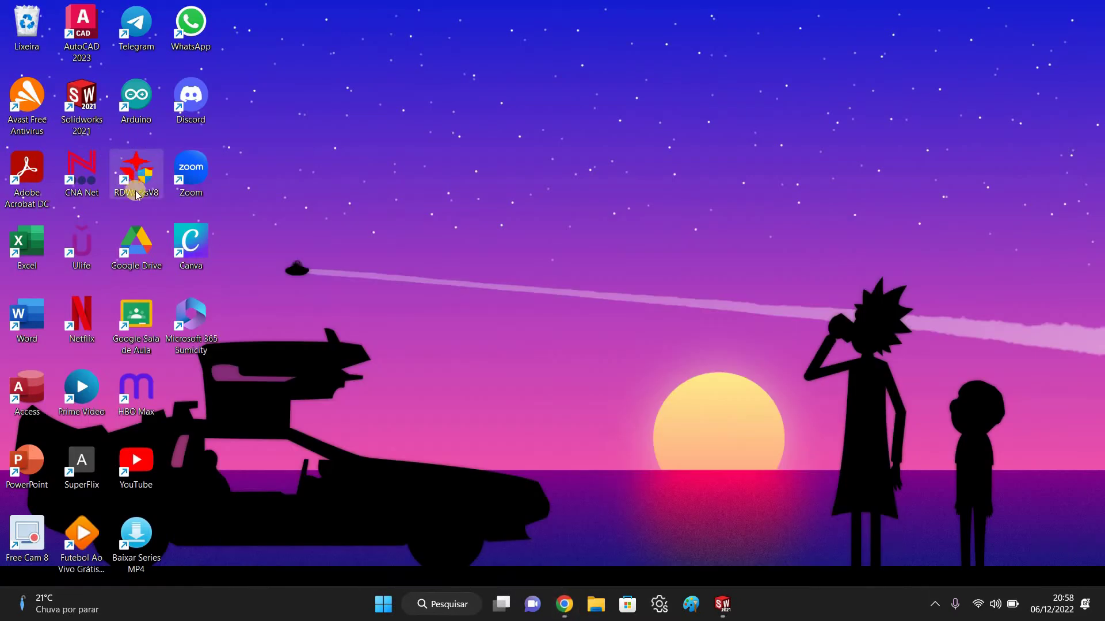
left_click(732, 595)
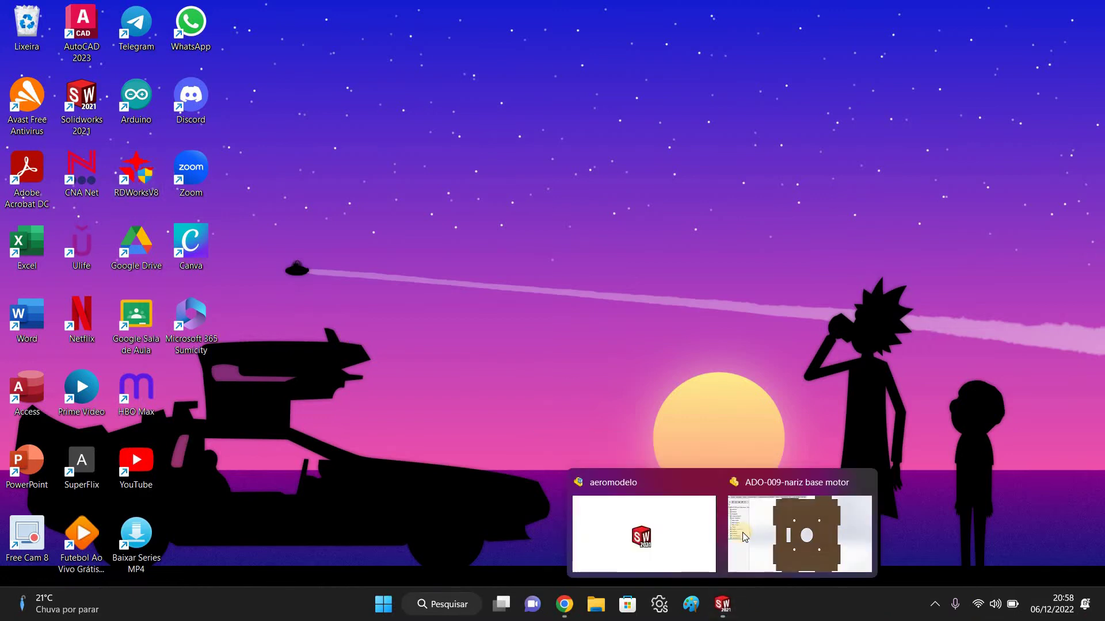
left_click(742, 533)
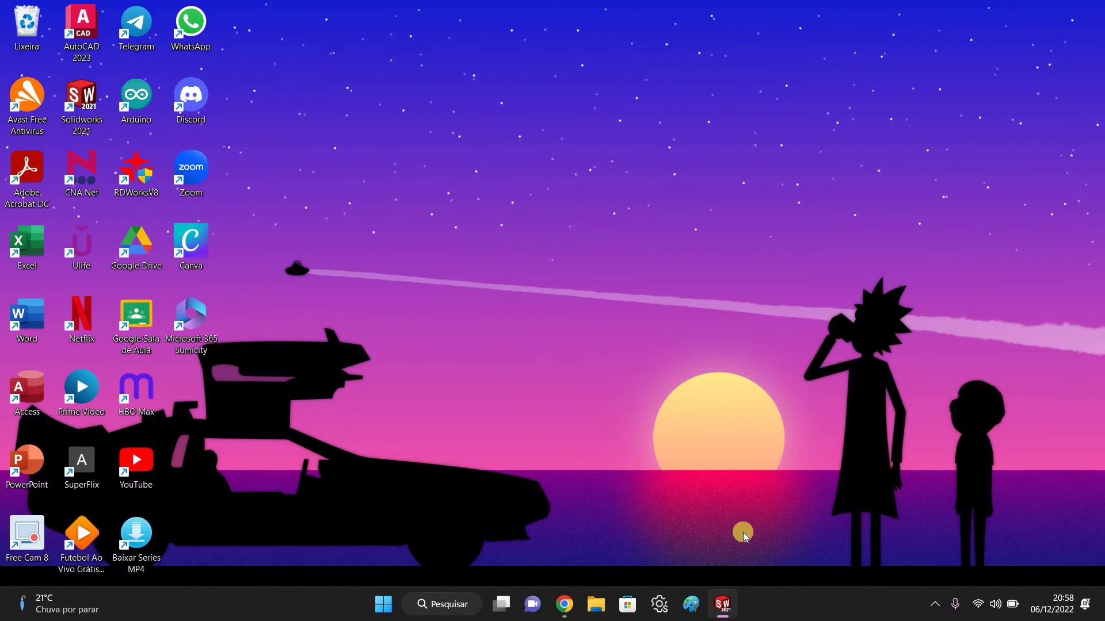
mouse_move(727, 600)
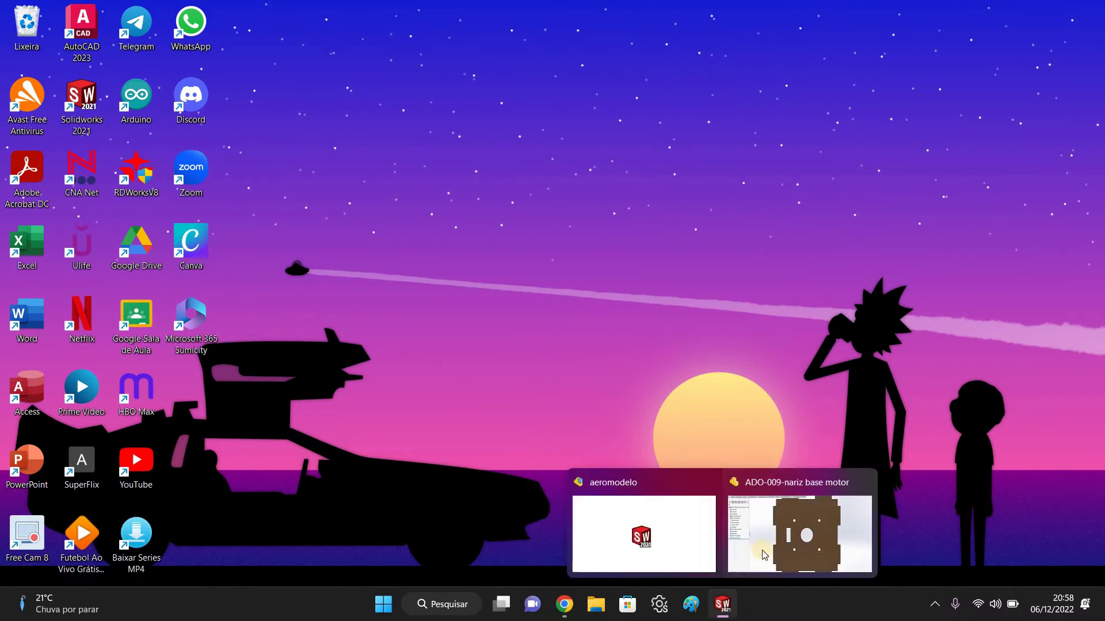
left_click(765, 555)
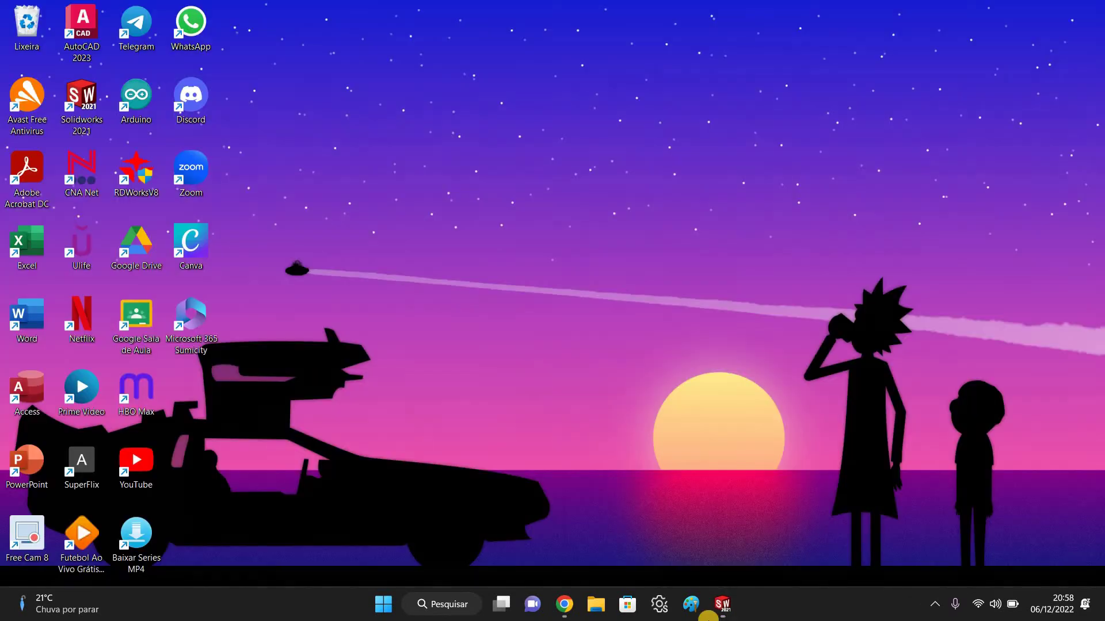
mouse_move(722, 604)
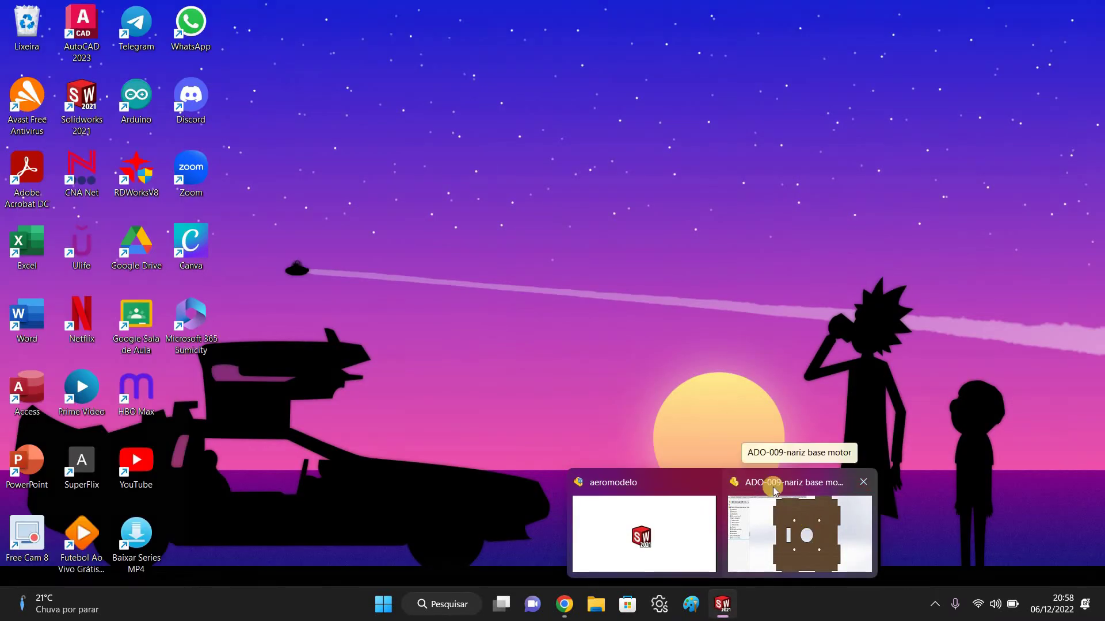
left_click(725, 603)
left_click(724, 603)
left_click(724, 604)
left_click(724, 603)
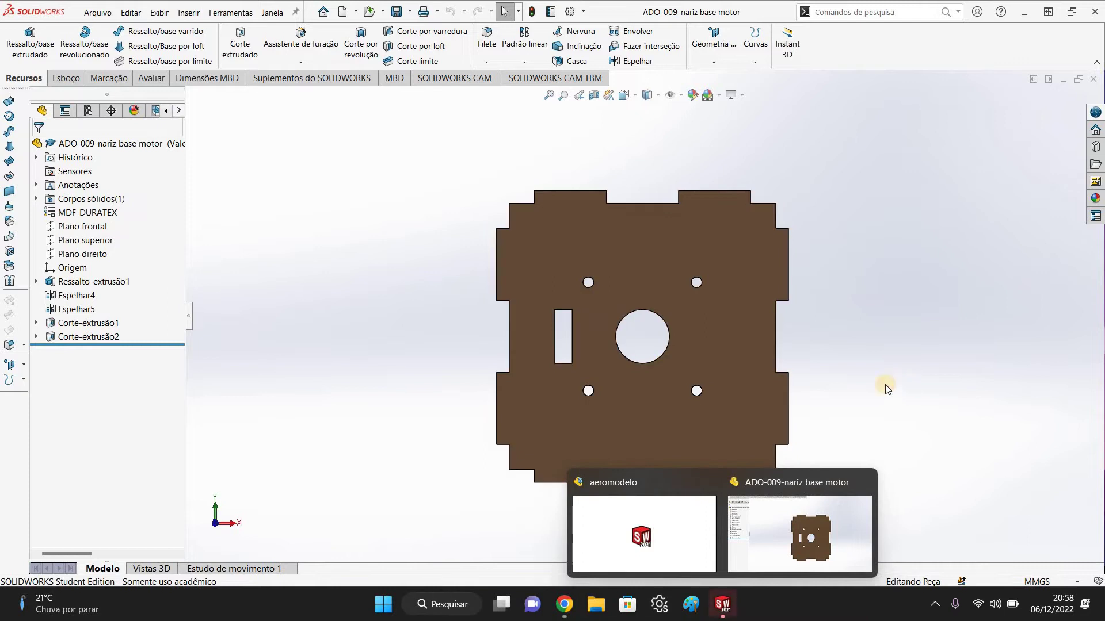
Examine both faces of the motor base plate, including its edge tabs, round holes and rectangular slot.
scroll(645, 334, "up", 2)
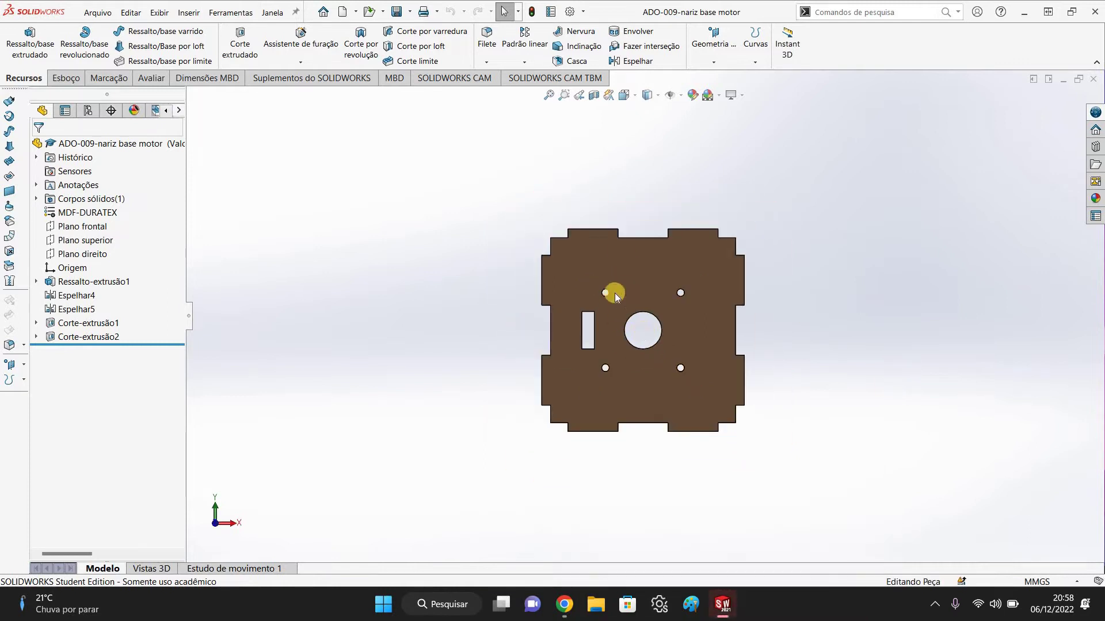
scroll(653, 303, "down", 3)
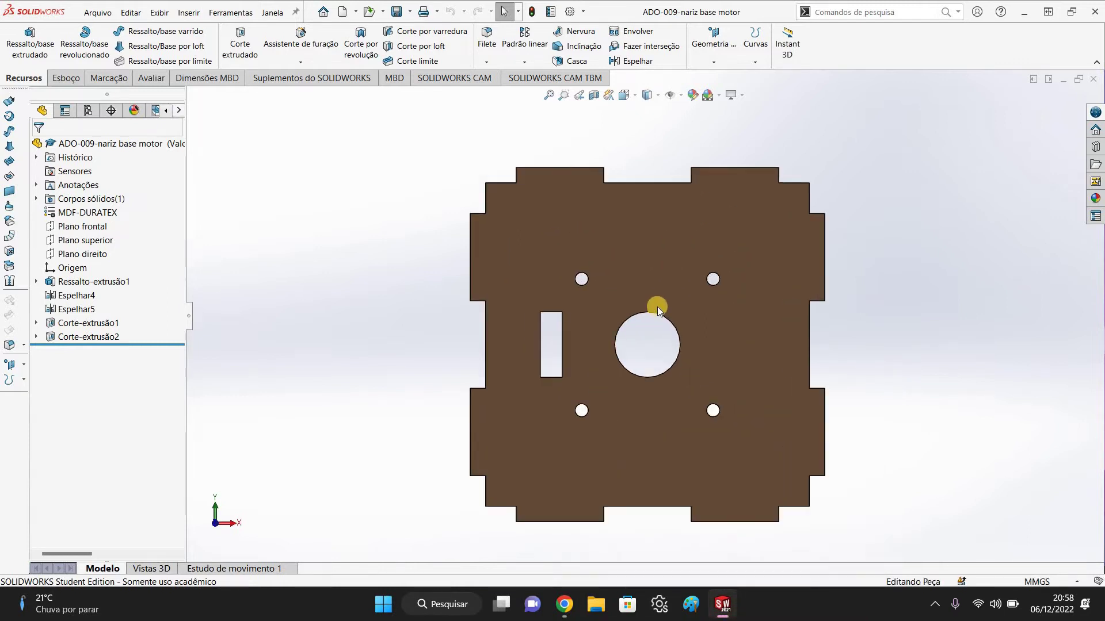
scroll(657, 307, "up", 1)
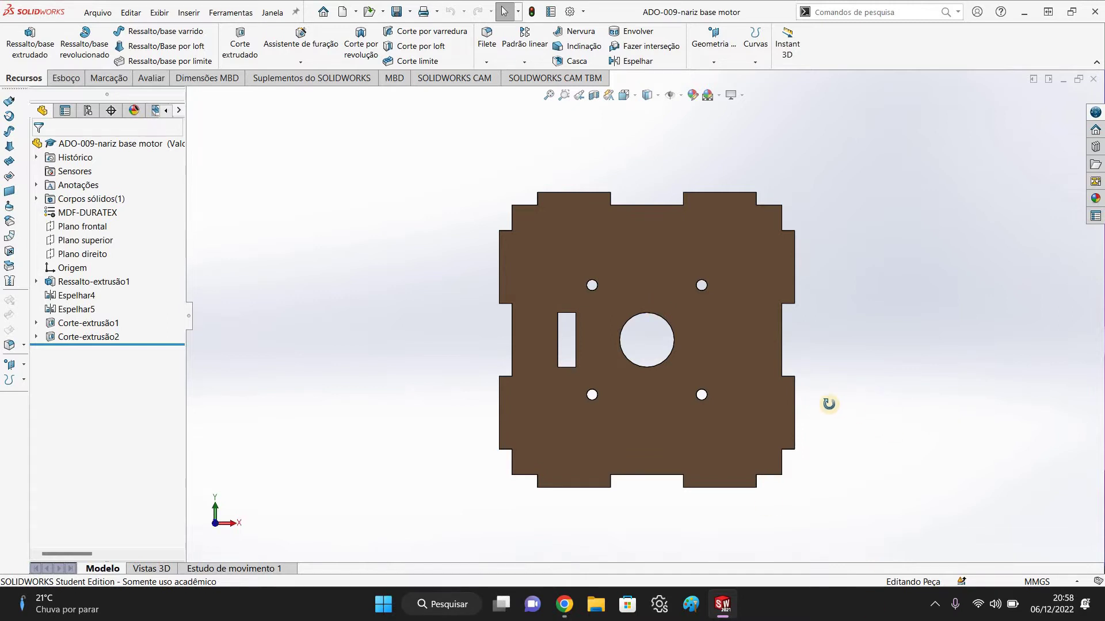
middle_click_drag(829, 405, 708, 362)
middle_click_drag(764, 329, 639, 456)
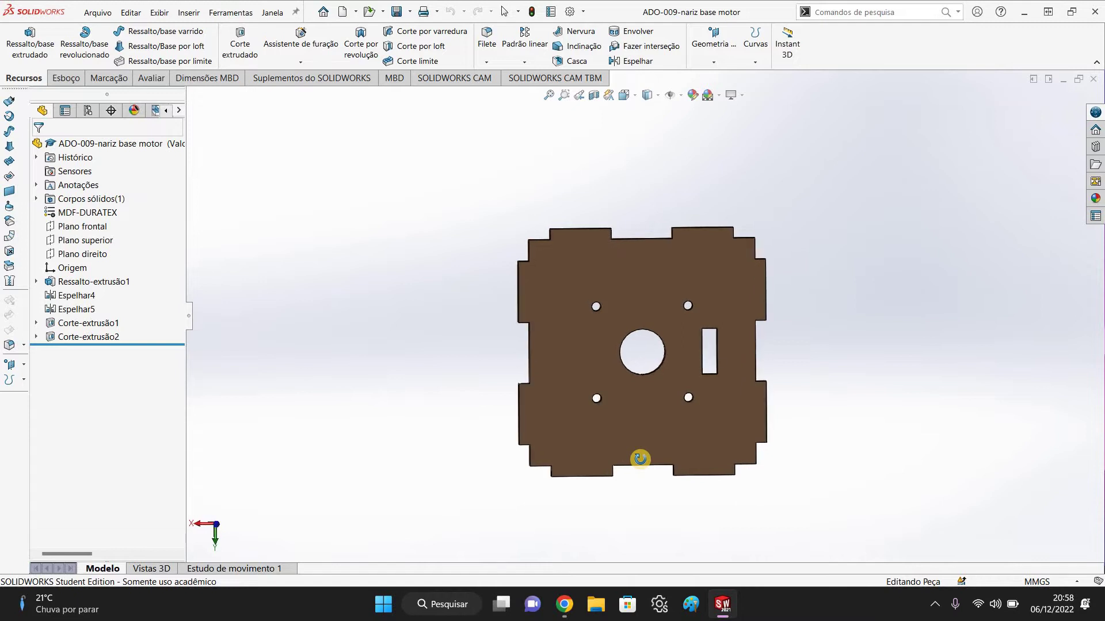
scroll(669, 192, "down", 1)
scroll(658, 414, "up", 1)
scroll(657, 416, "down", 1)
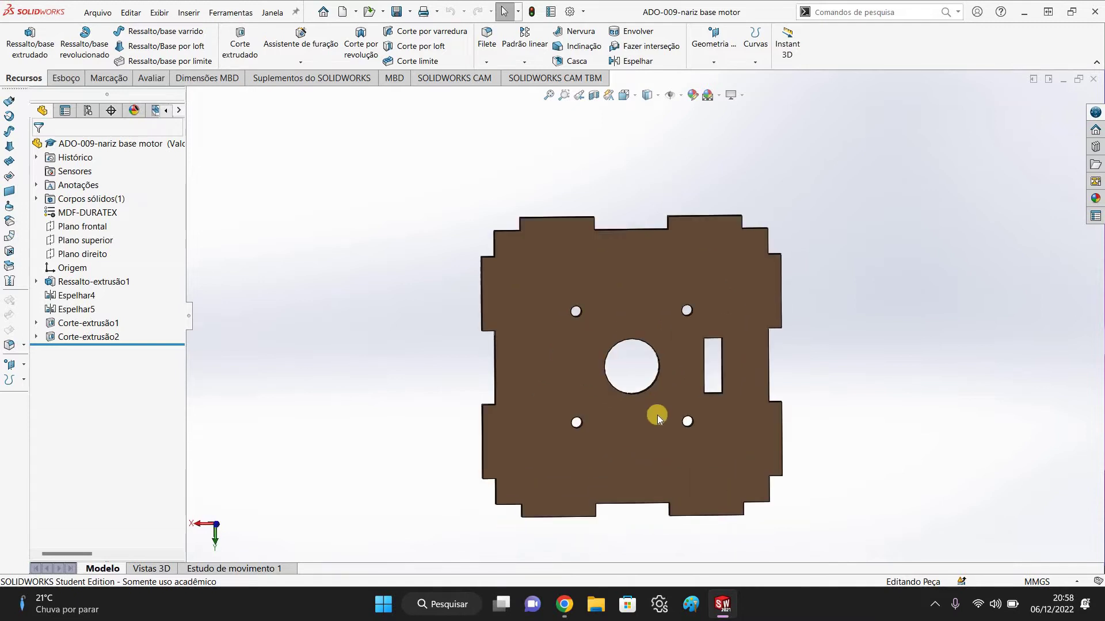
scroll(657, 416, "down", 1)
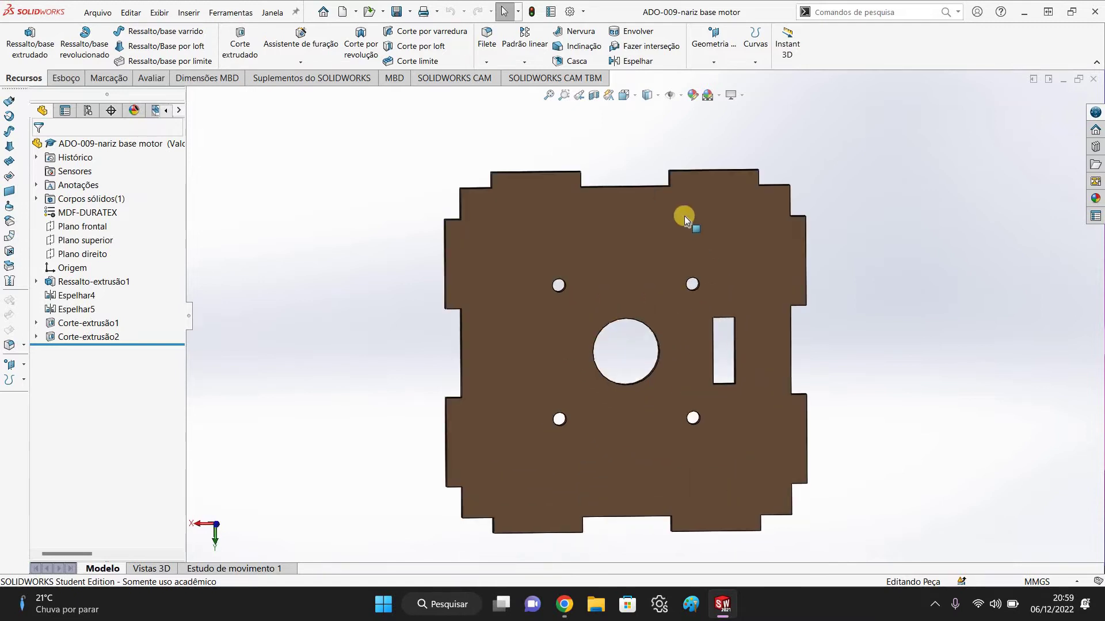
right_click(614, 279)
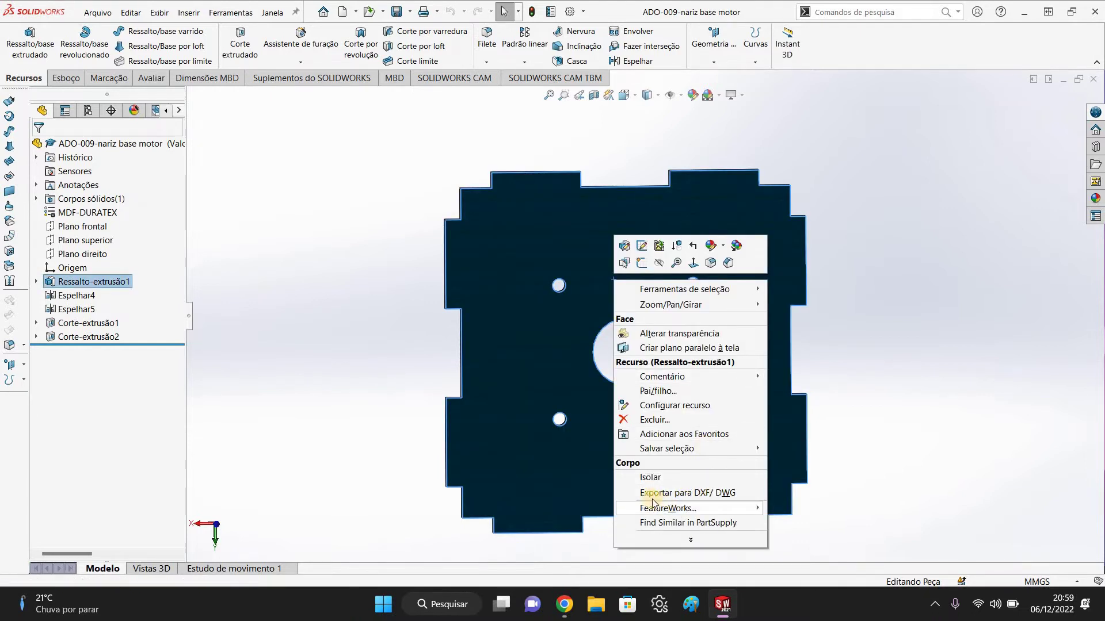
left_click(636, 269)
right_click(636, 268)
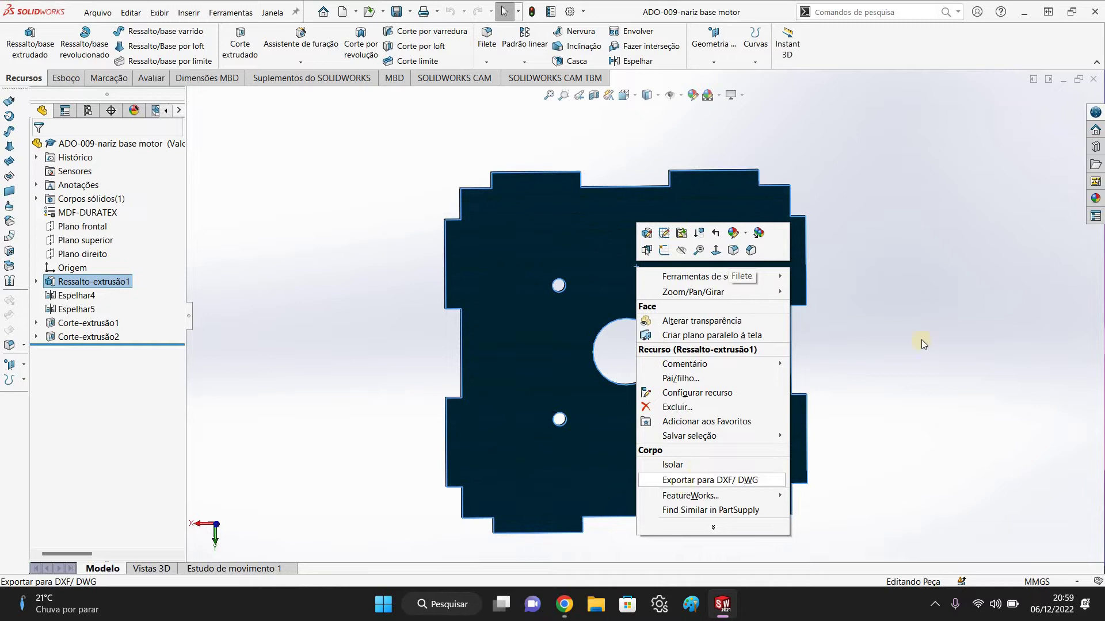
left_click(892, 344)
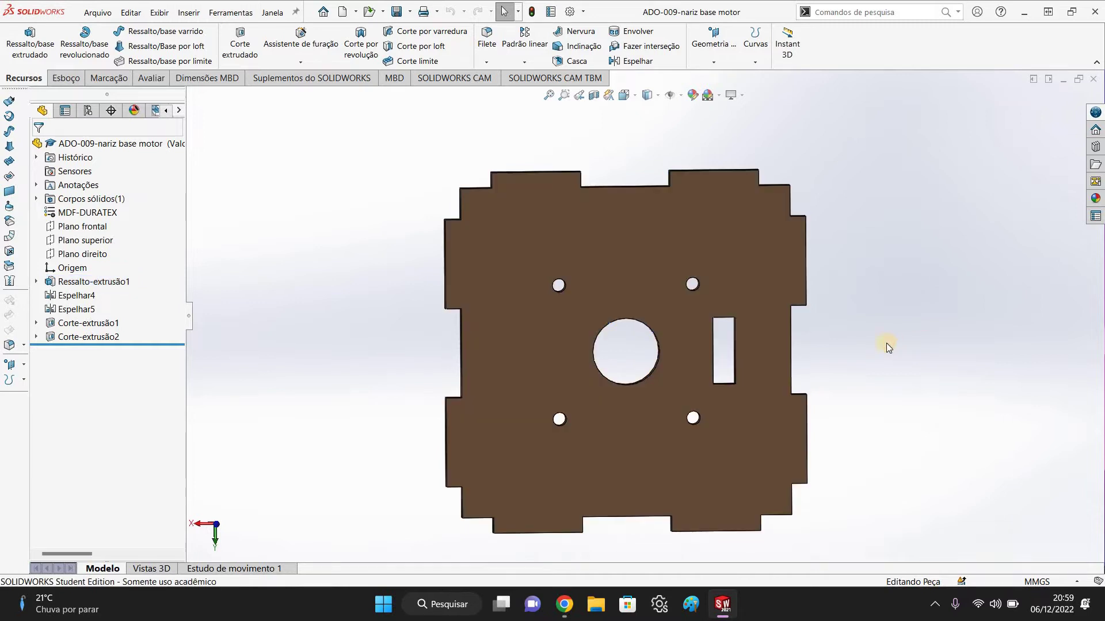
scroll(671, 308, "up", 4)
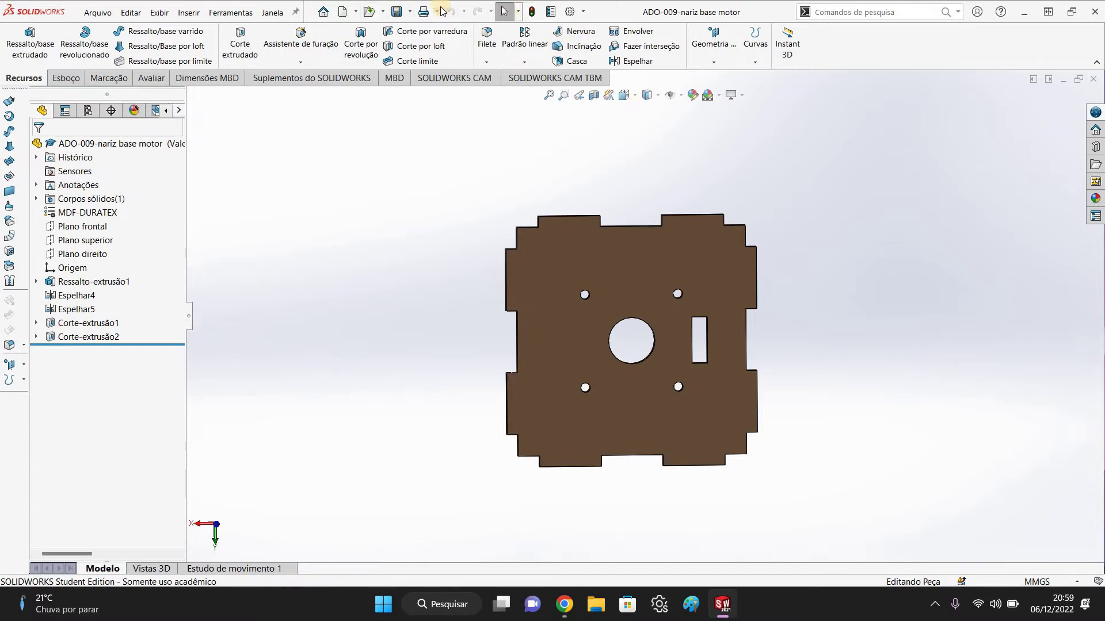
Save the part as a Dxf file in the Downloads folder, keeping the name ADO-009-nariz base motor.
left_click(410, 13)
left_click(427, 43)
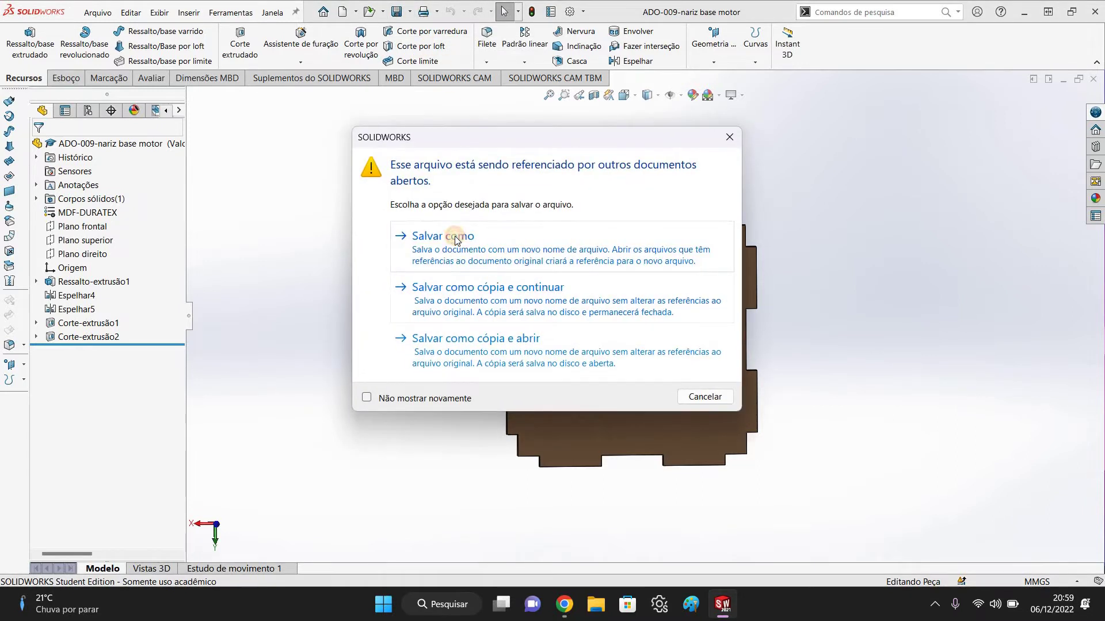
left_click(455, 237)
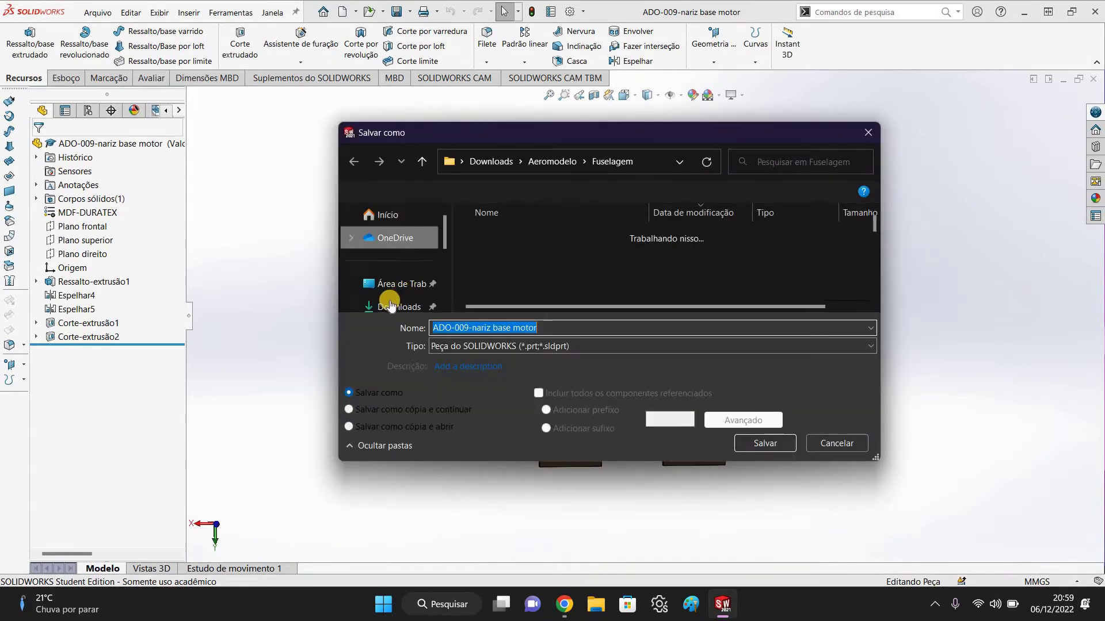
left_click(390, 305)
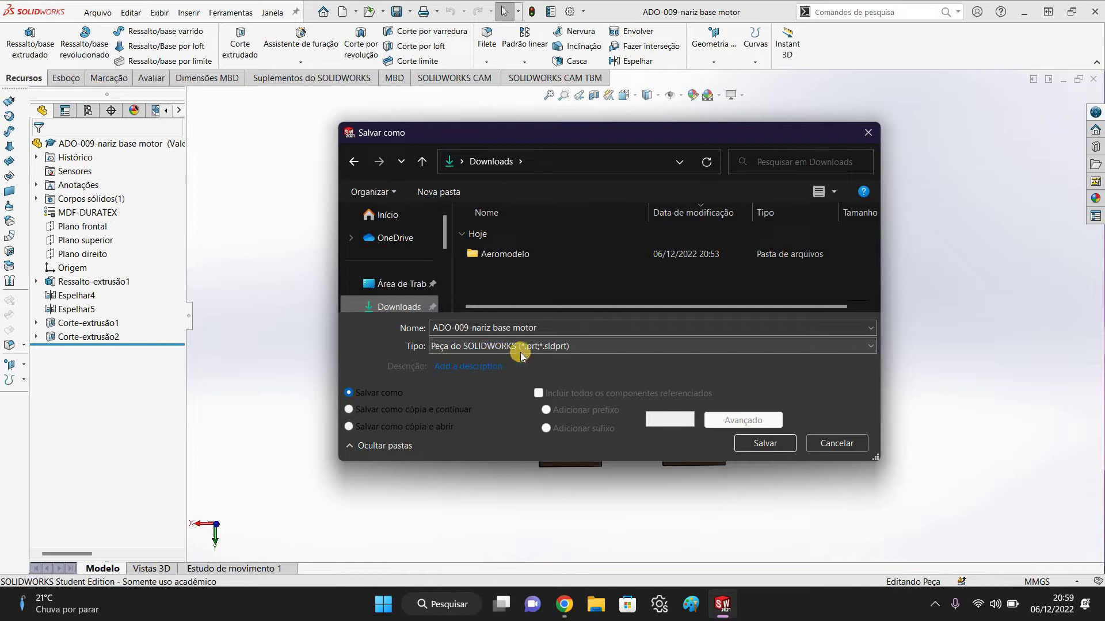
left_click(586, 347)
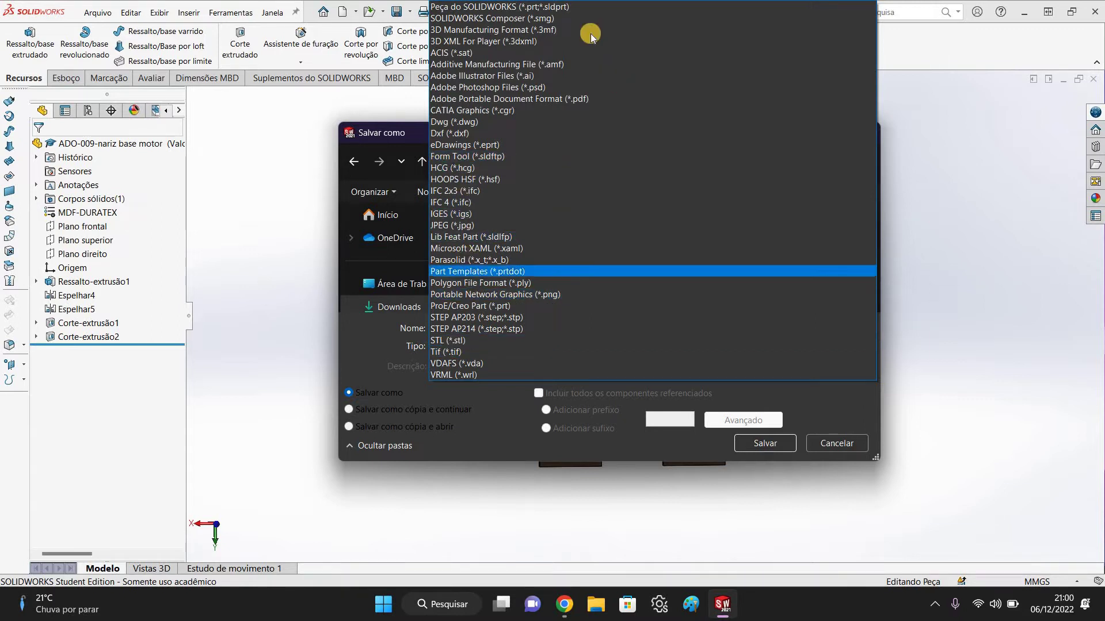
left_click(472, 132)
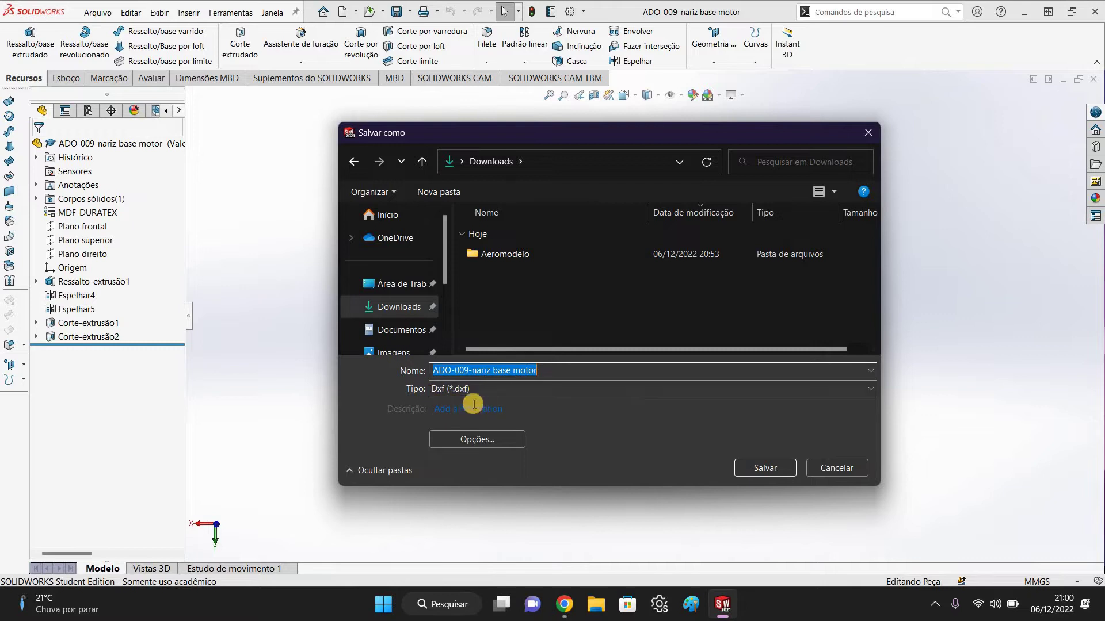
left_click(747, 473)
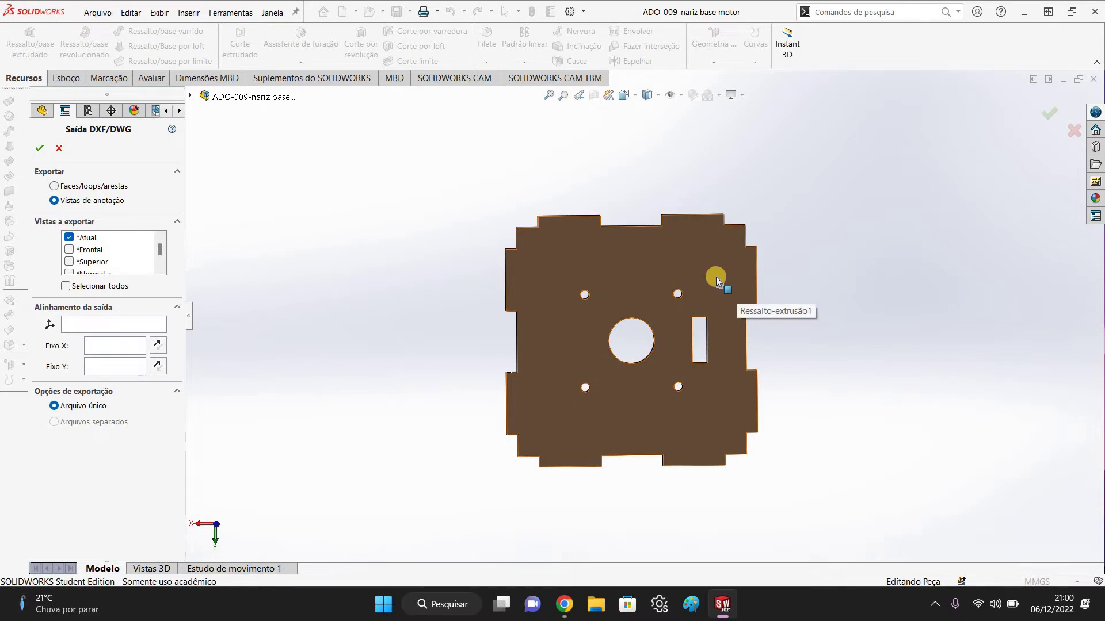
Export the plate's large flat face using the faces/loops/edges option and save the outline from the DXF/DWG cleanup preview.
left_click(54, 187)
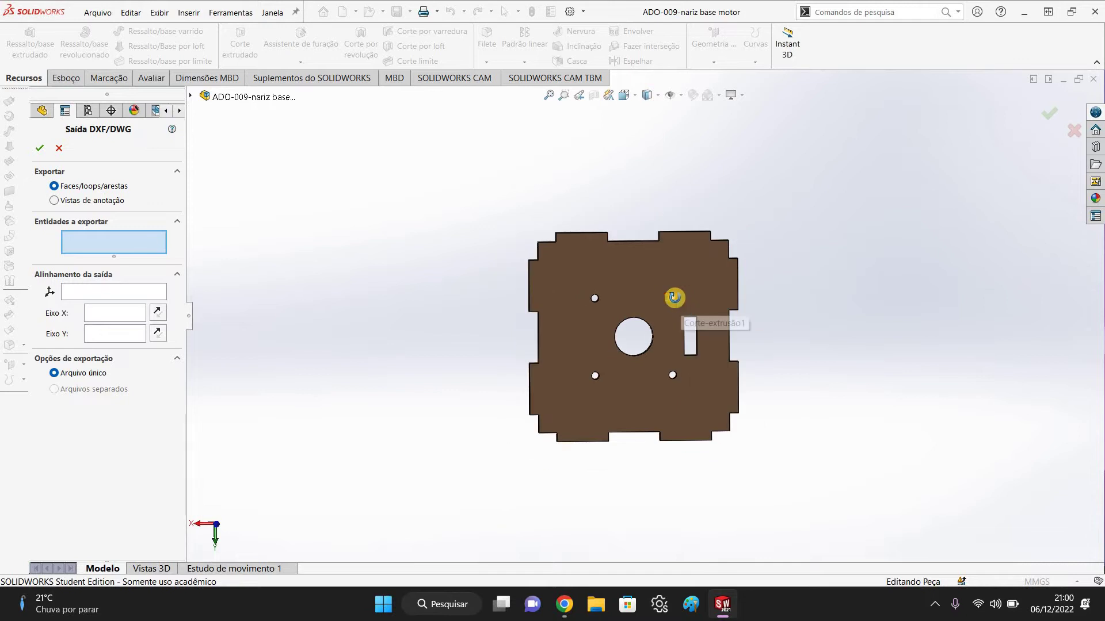
middle_click_drag(597, 273, 681, 253)
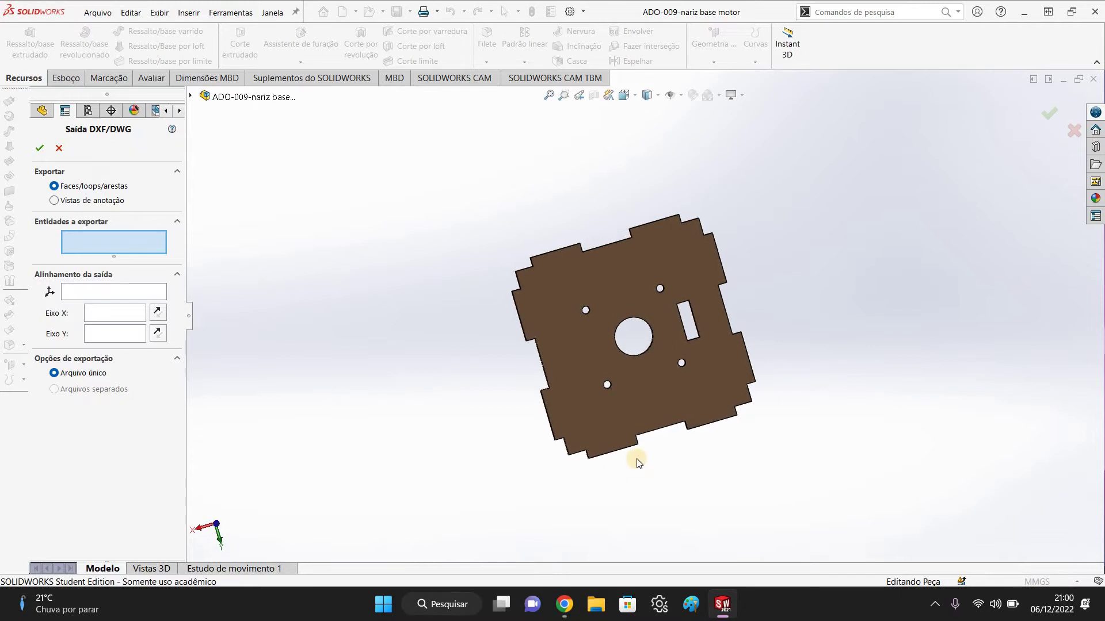
key("f")
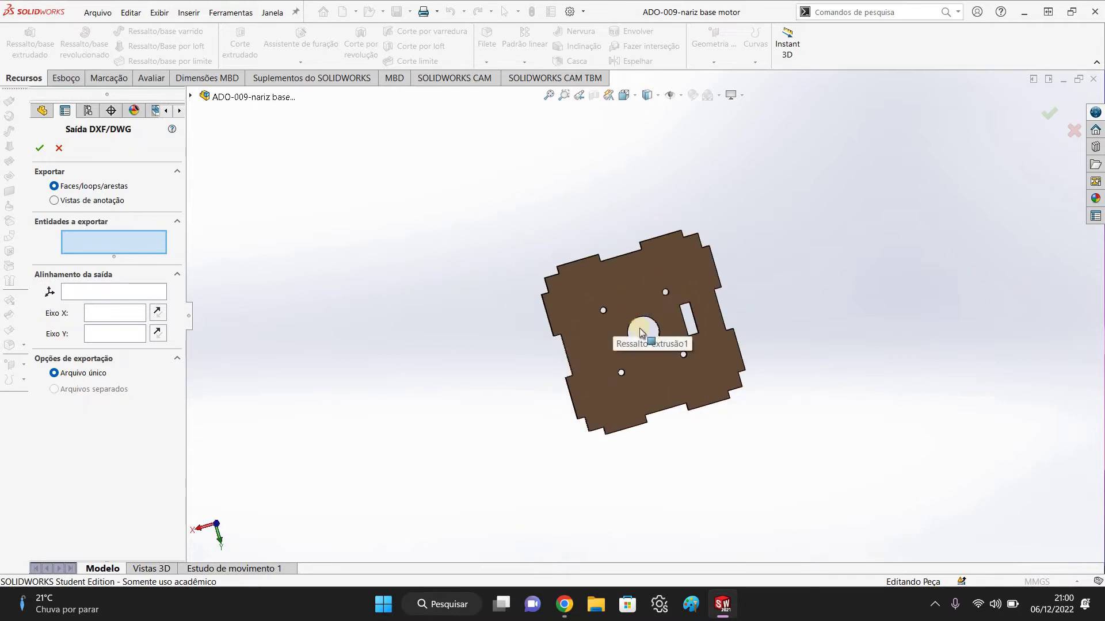
middle_click_drag(643, 435, 639, 478)
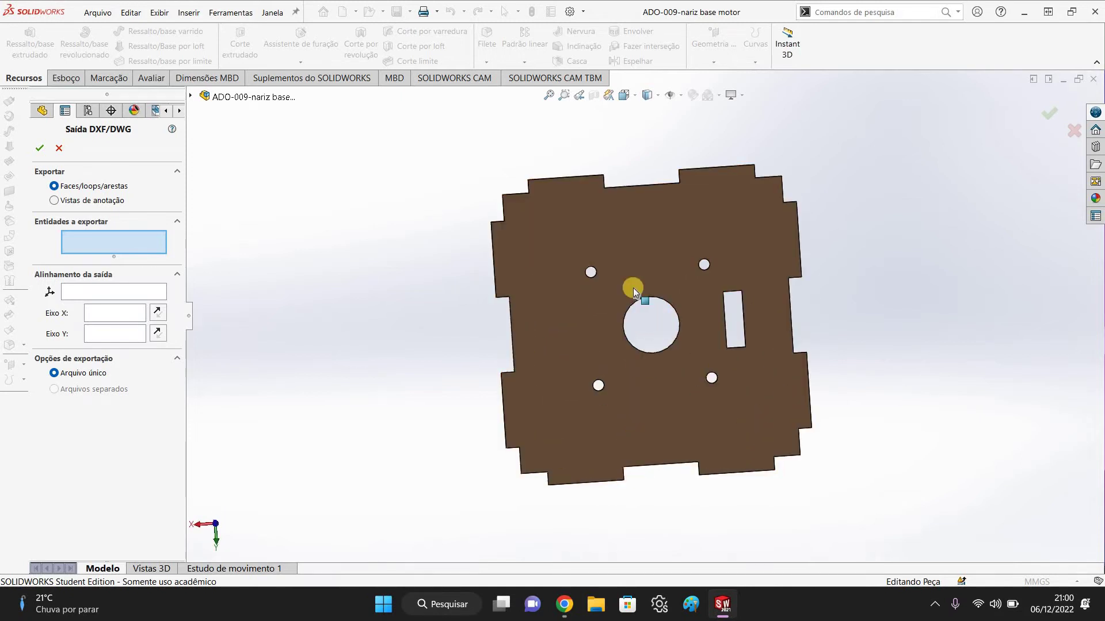
middle_click_drag(633, 287, 657, 310)
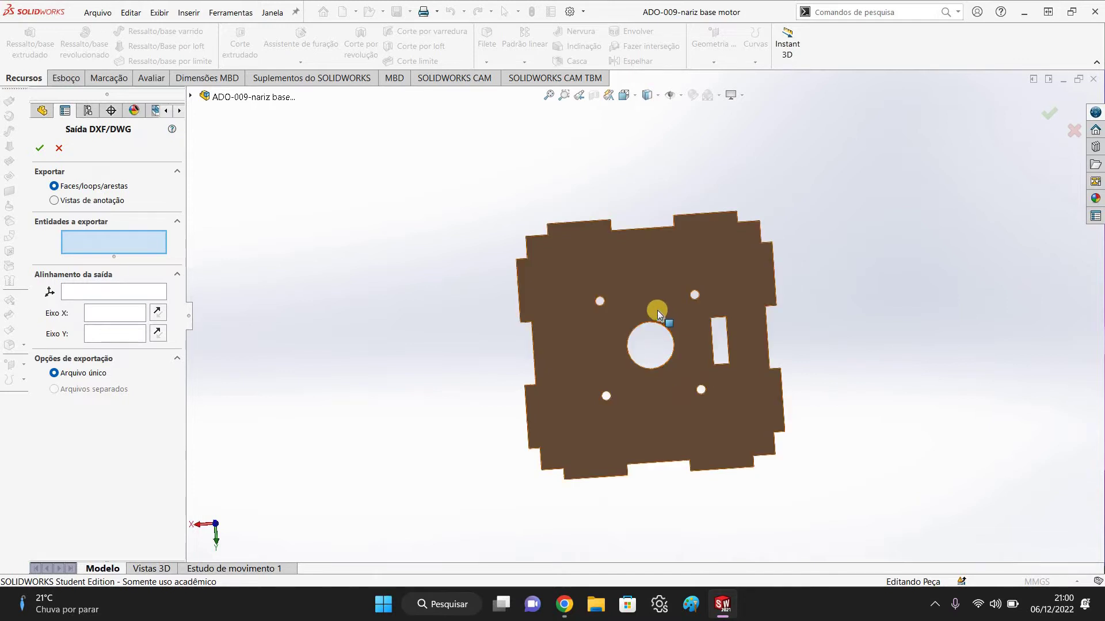
left_click(652, 378)
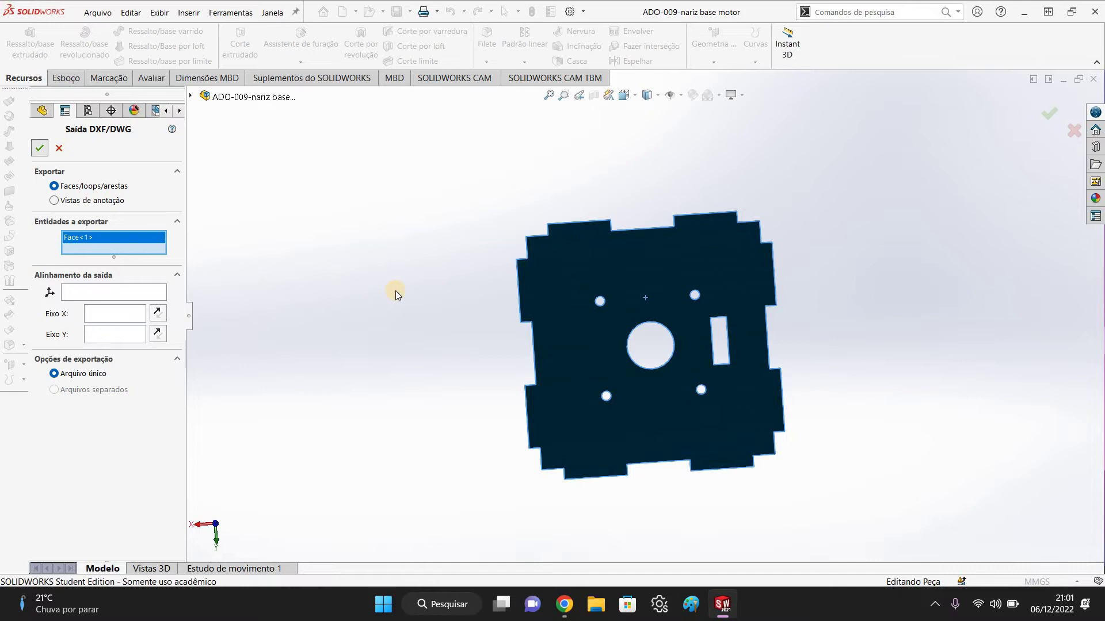
left_click(737, 384)
right_click(741, 383)
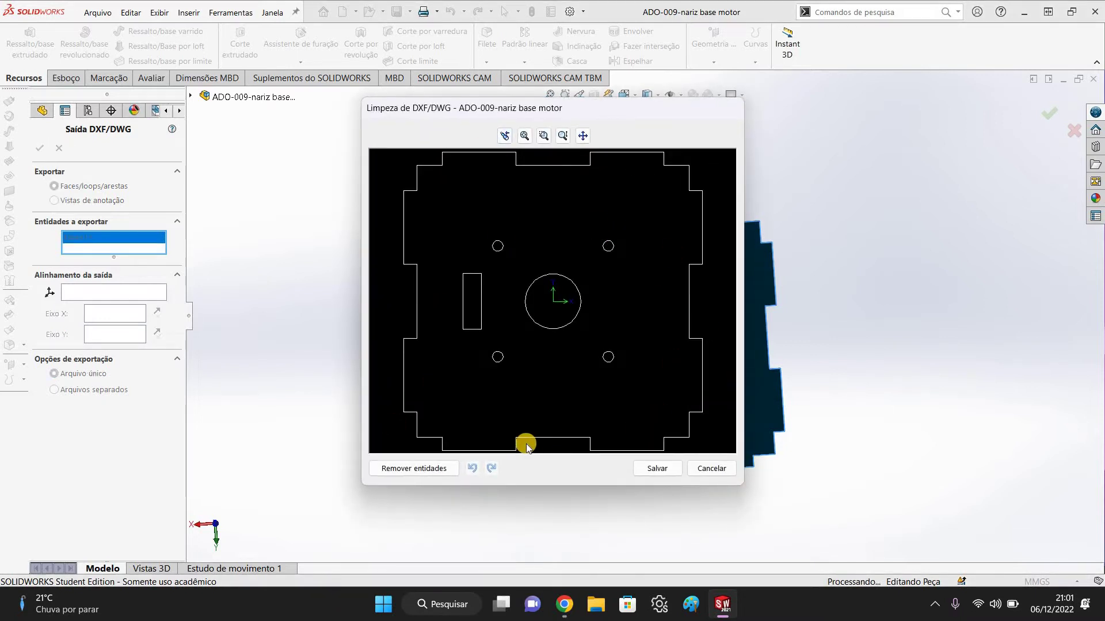
left_click(651, 469)
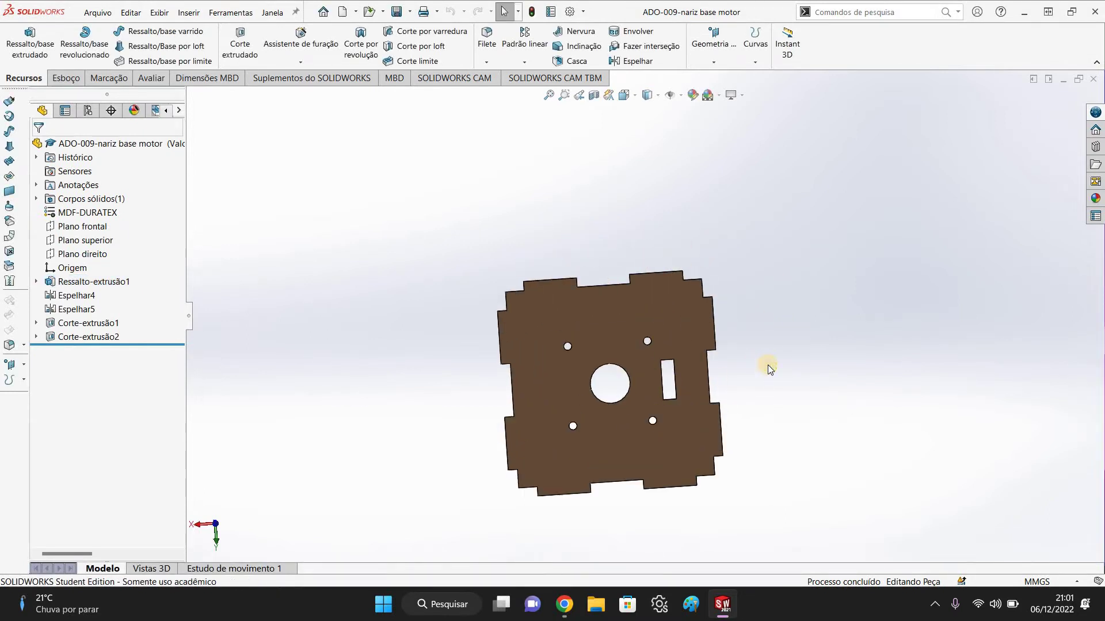
Examine the motor base plate's thin side faces and its thickness.
middle_click_drag(715, 343, 665, 379)
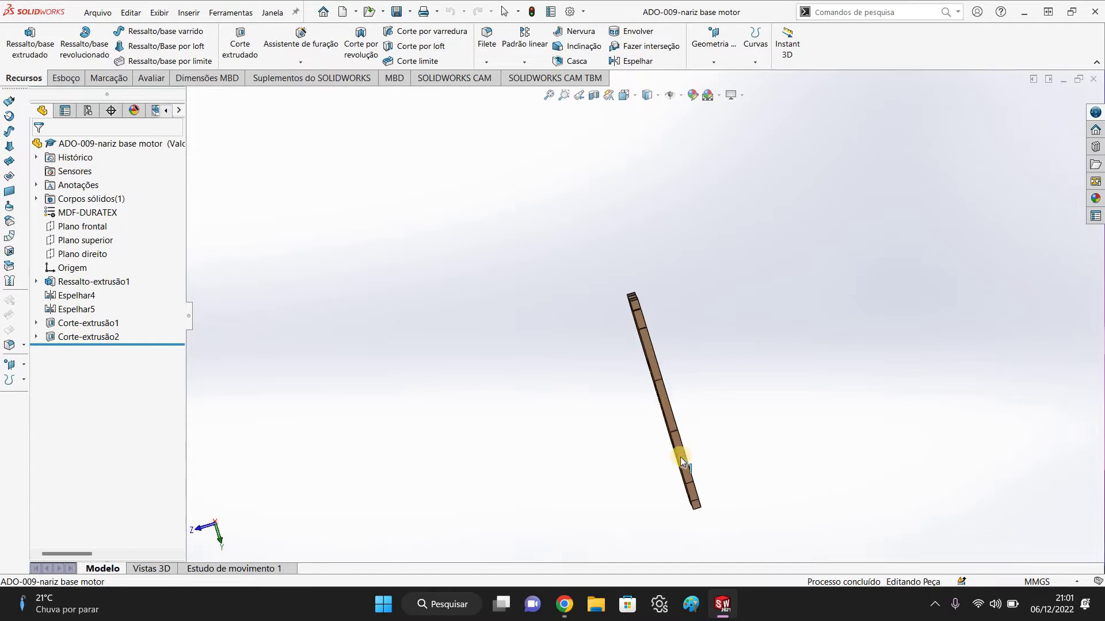
scroll(681, 410, "down", 5)
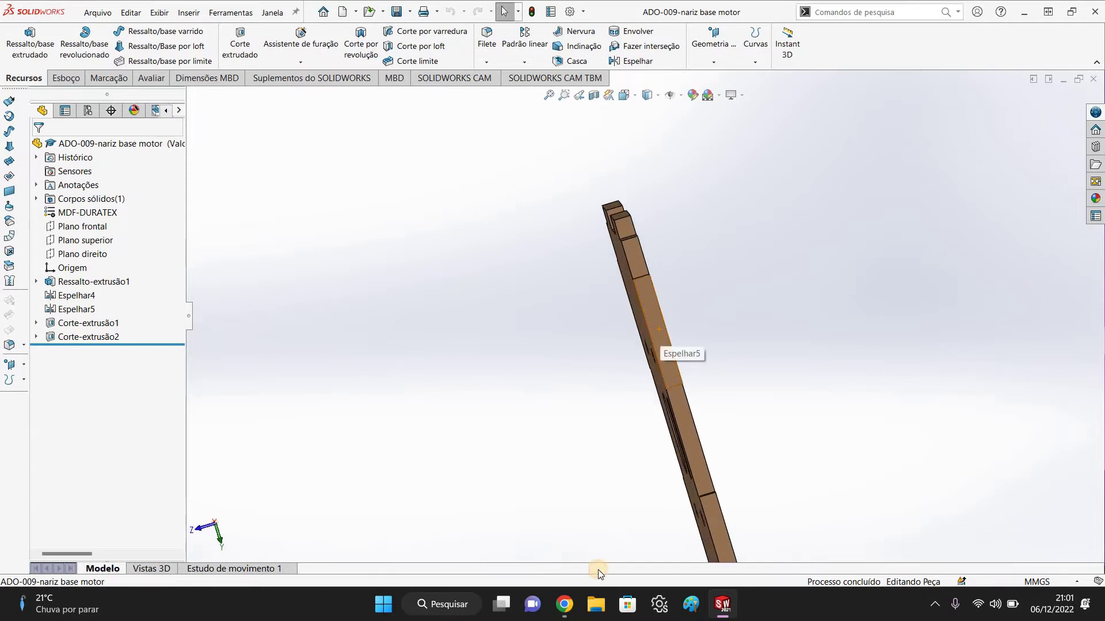
left_click(653, 315)
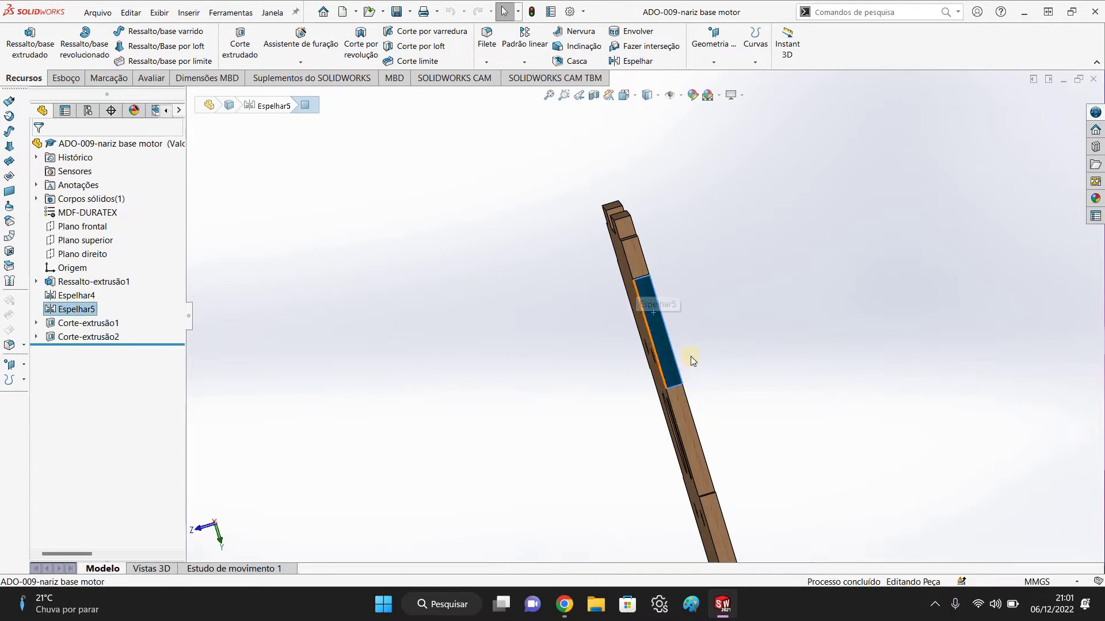
left_click(547, 327)
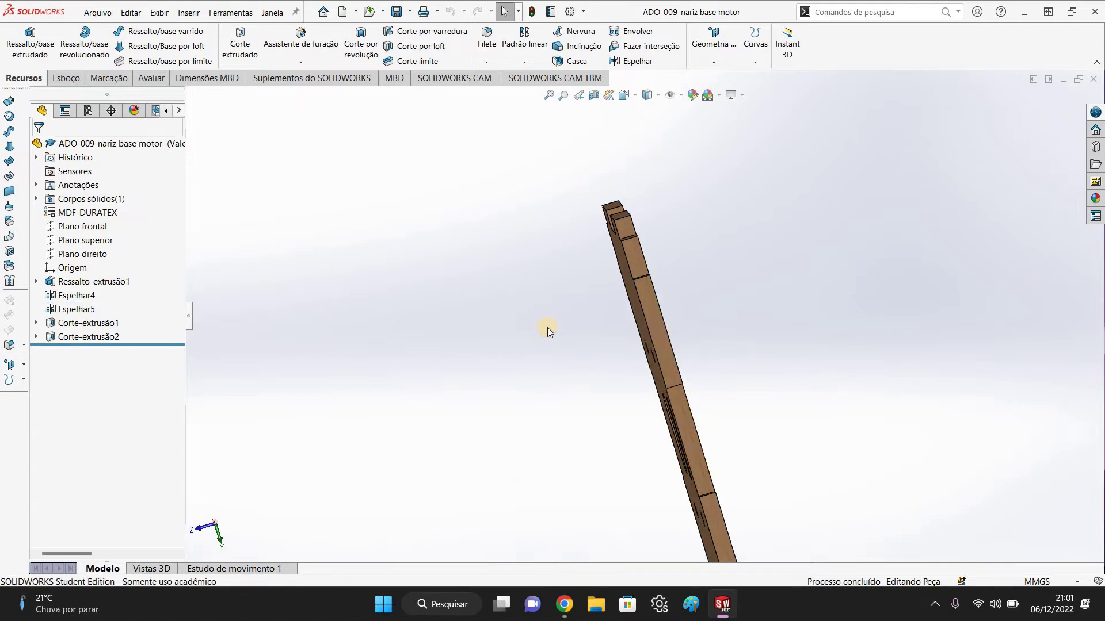
middle_click_drag(547, 326, 630, 190)
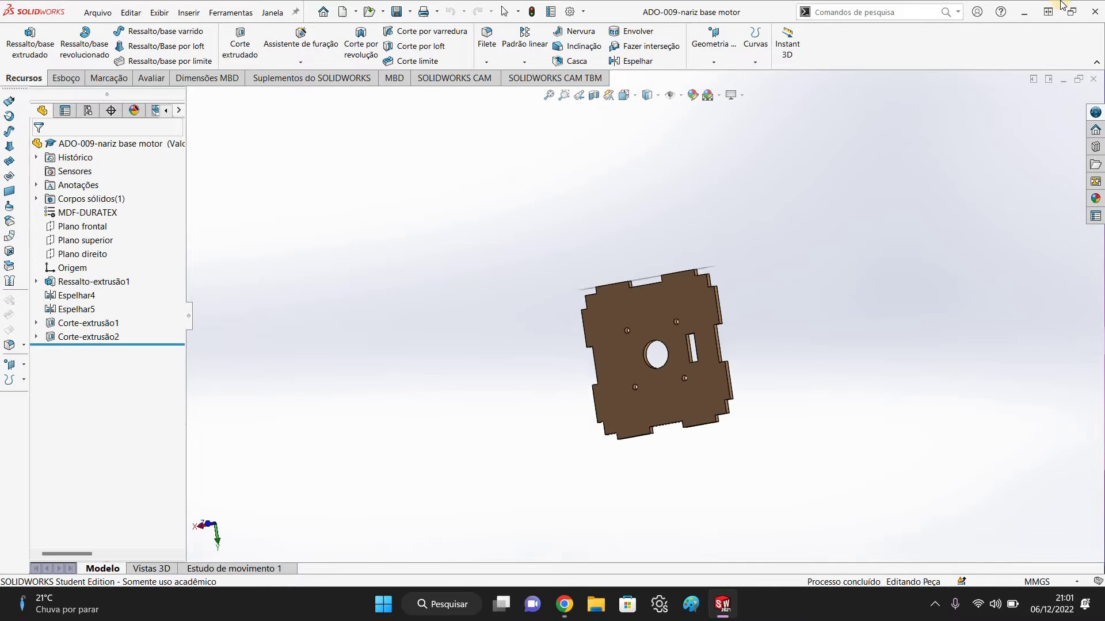
Minimize SOLIDWORKS, check the Downloads folder in File Explorer for the exported ADO-009-nariz base motor file, and minimize the folder window.
left_click(1023, 17)
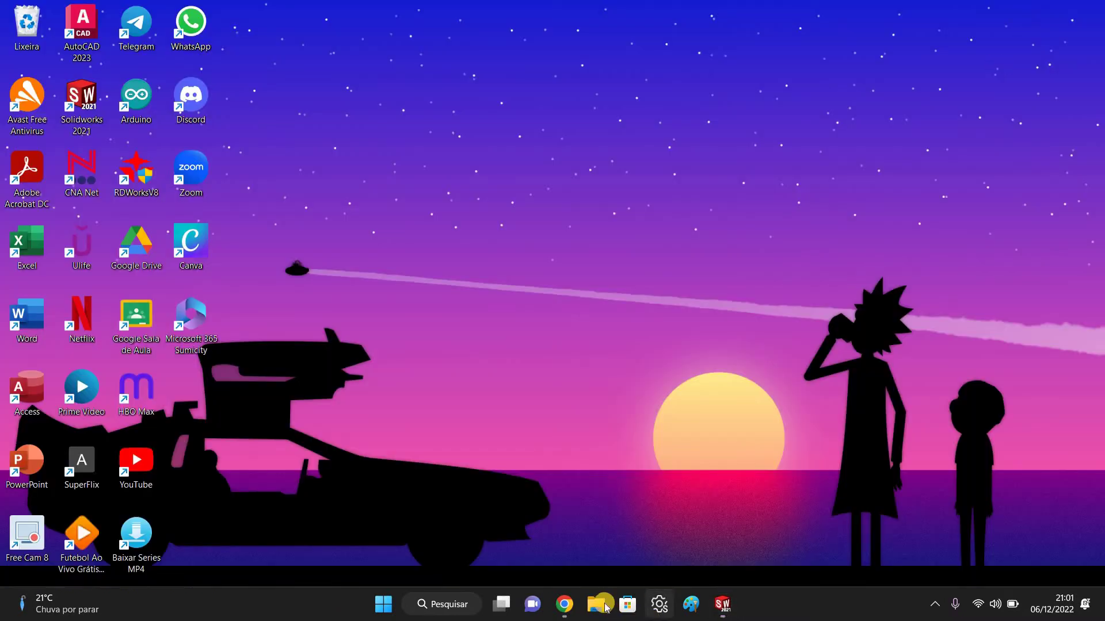
left_click(603, 606)
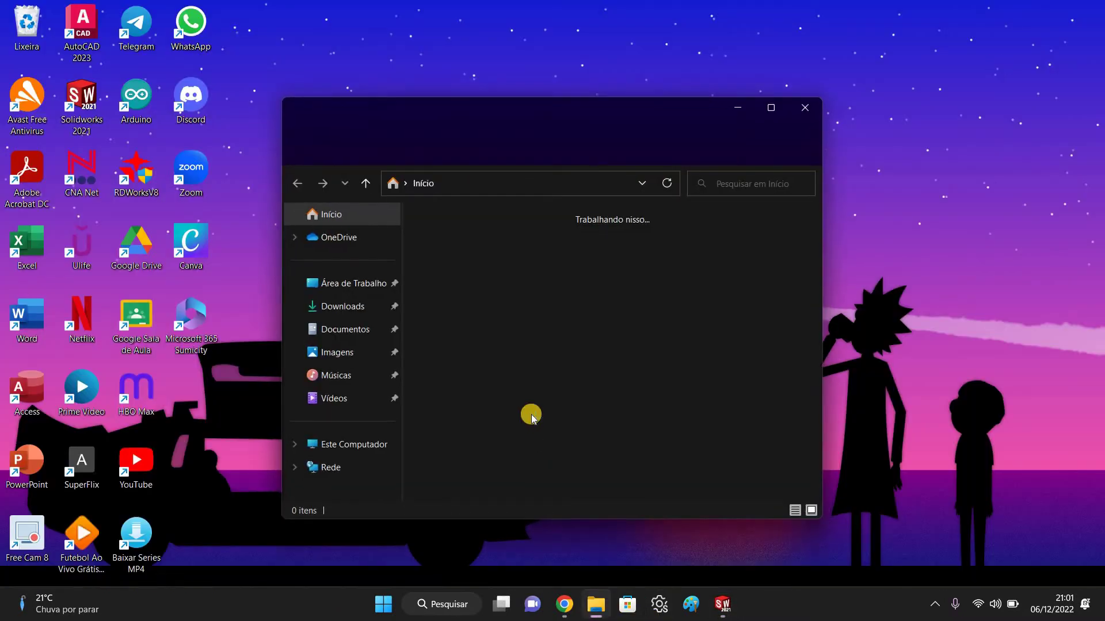
left_click(340, 299)
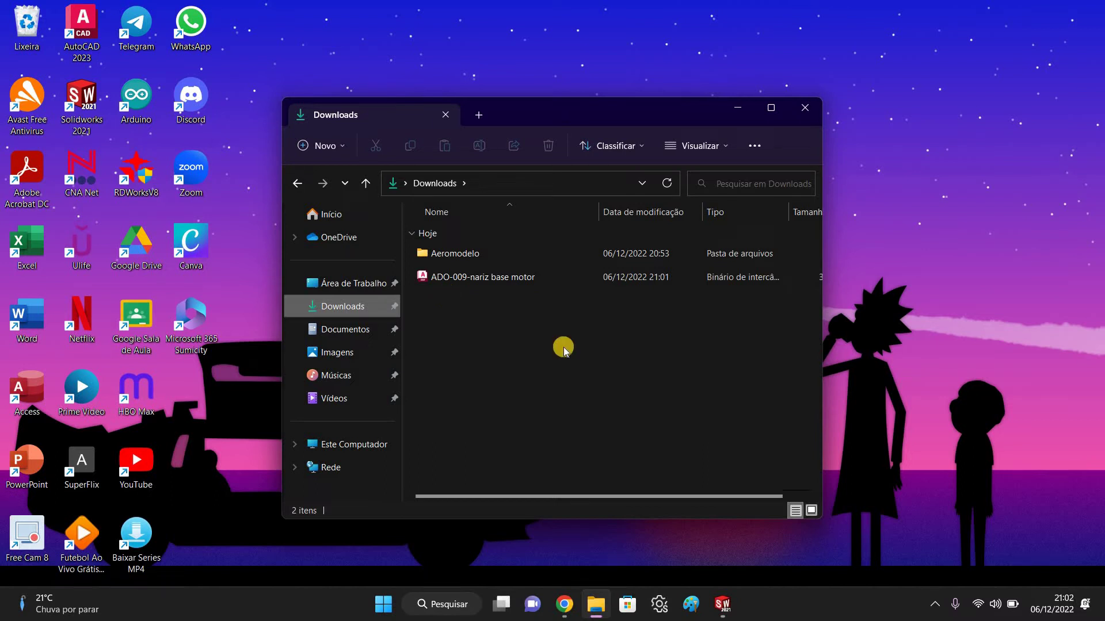
left_click(734, 115)
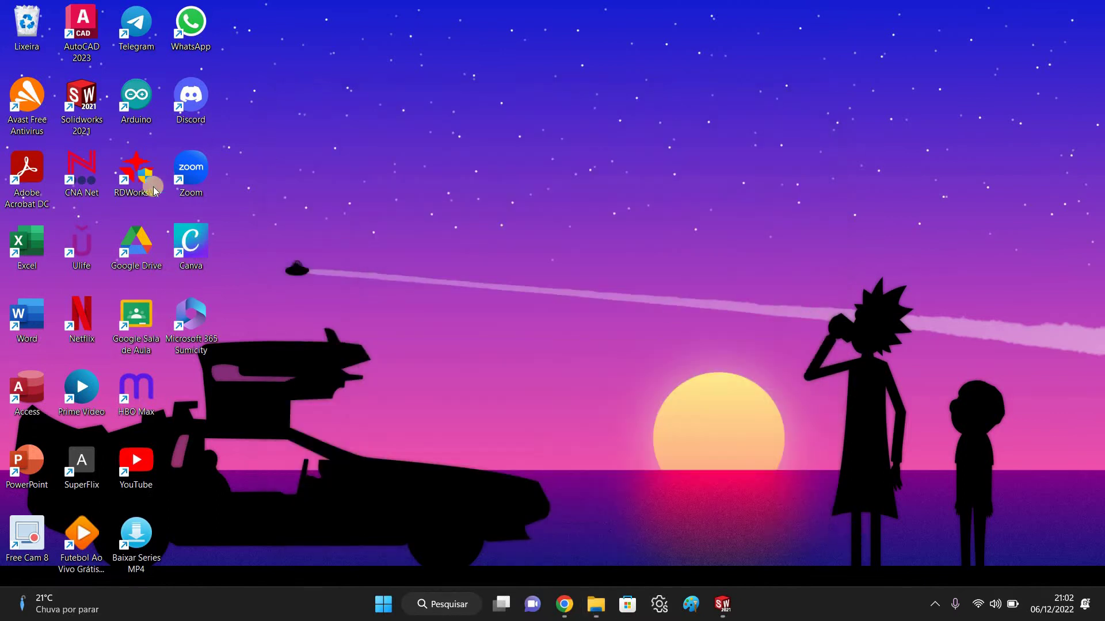
Launch RDWorksV8 from the desktop.
left_click(138, 174)
right_click(138, 175)
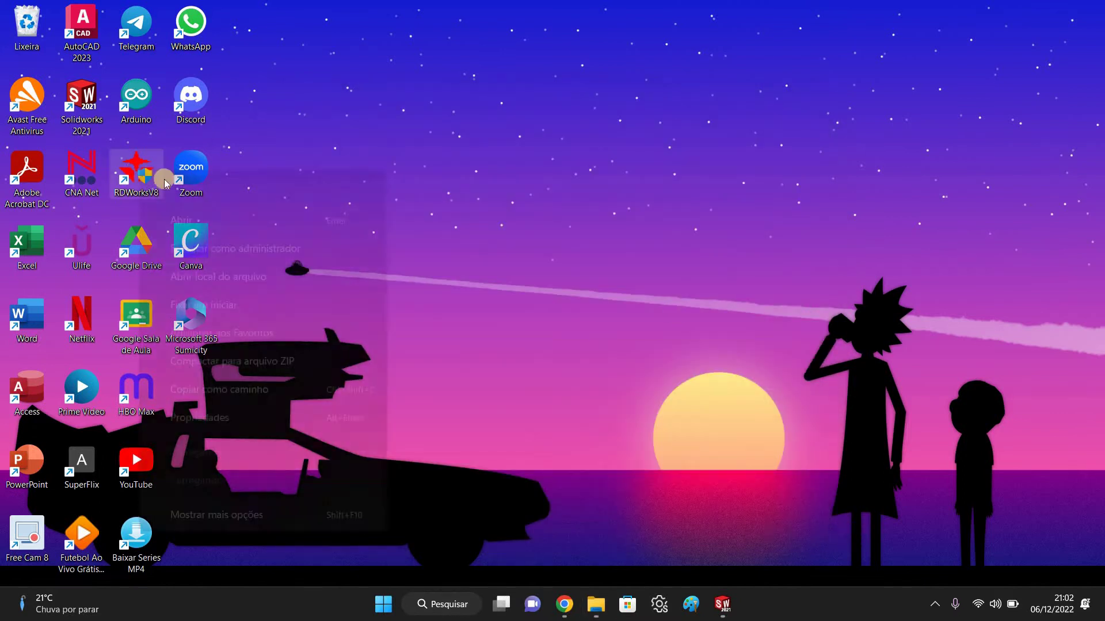
left_click(151, 194)
double_click(136, 186)
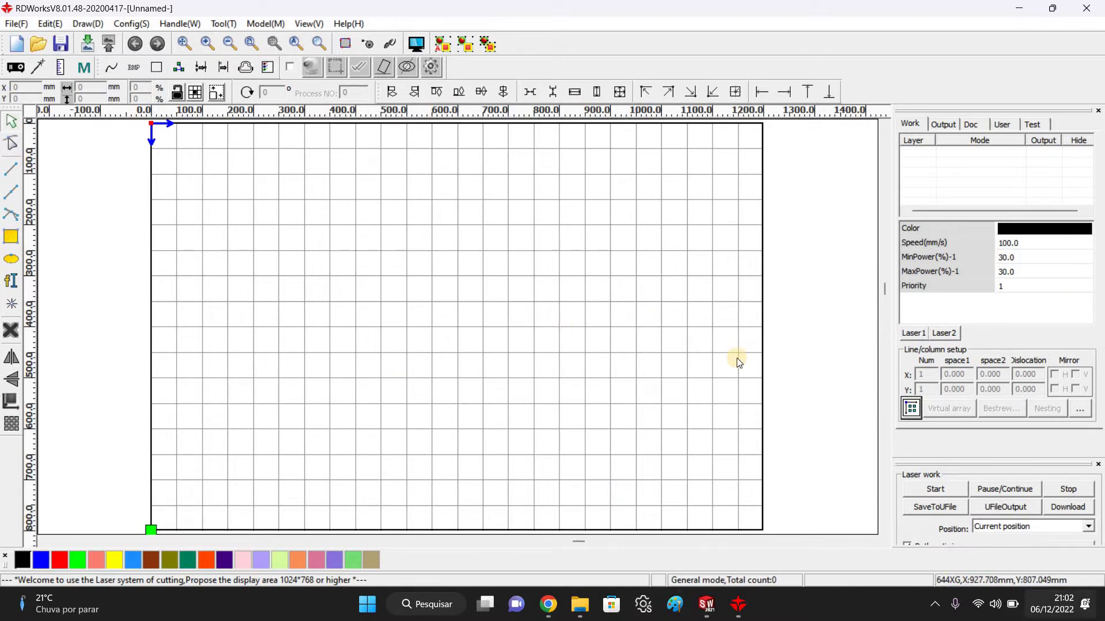
scroll(603, 342, "up", 2)
scroll(603, 343, "down", 1)
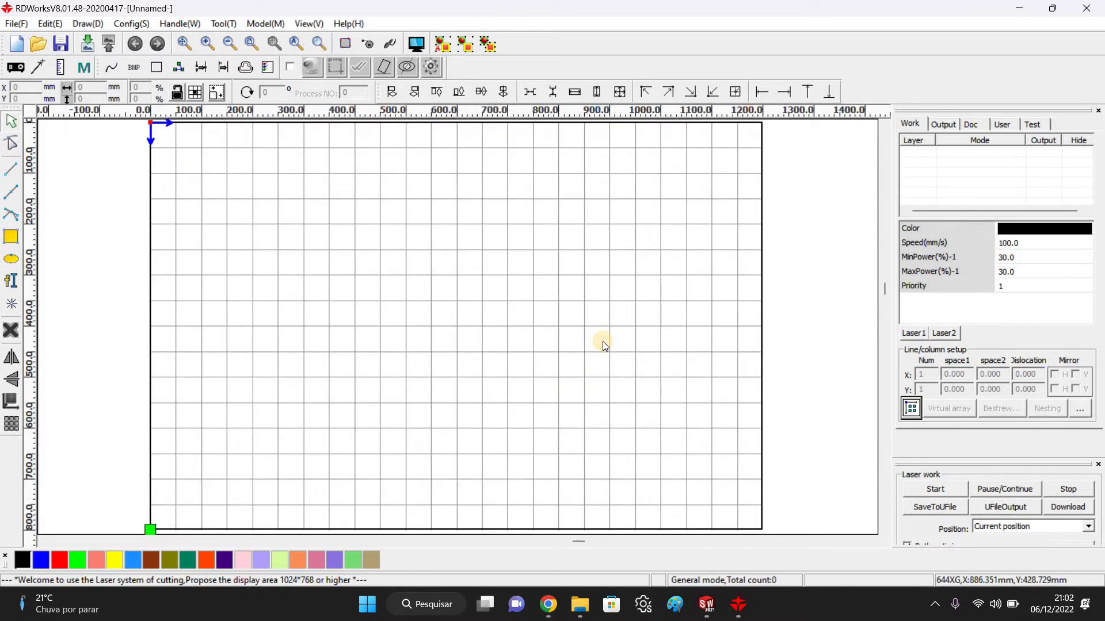
scroll(602, 340, "down", 1)
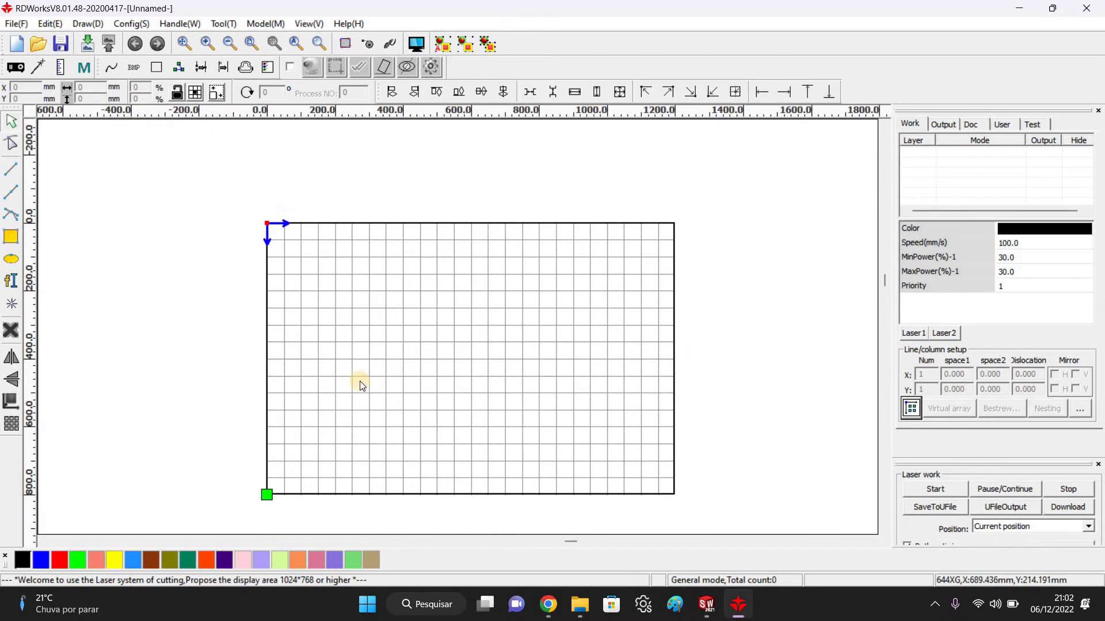
scroll(361, 384, "up", 1)
mouse_move(353, 380)
middle_mouse_down()
mouse_move(339, 348)
mouse_move(347, 357)
mouse_move(337, 370)
middle_mouse_up()
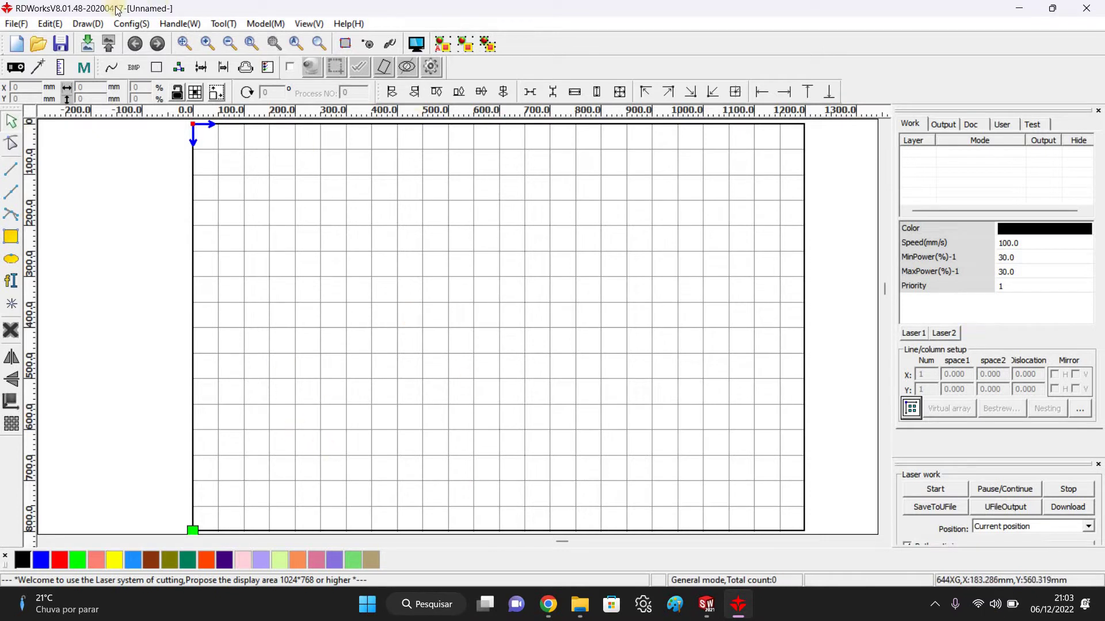
Import the DXF file ADO-009-nariz base motor from the Downloads folder into the empty work area.
left_click(12, 25)
left_click(73, 115)
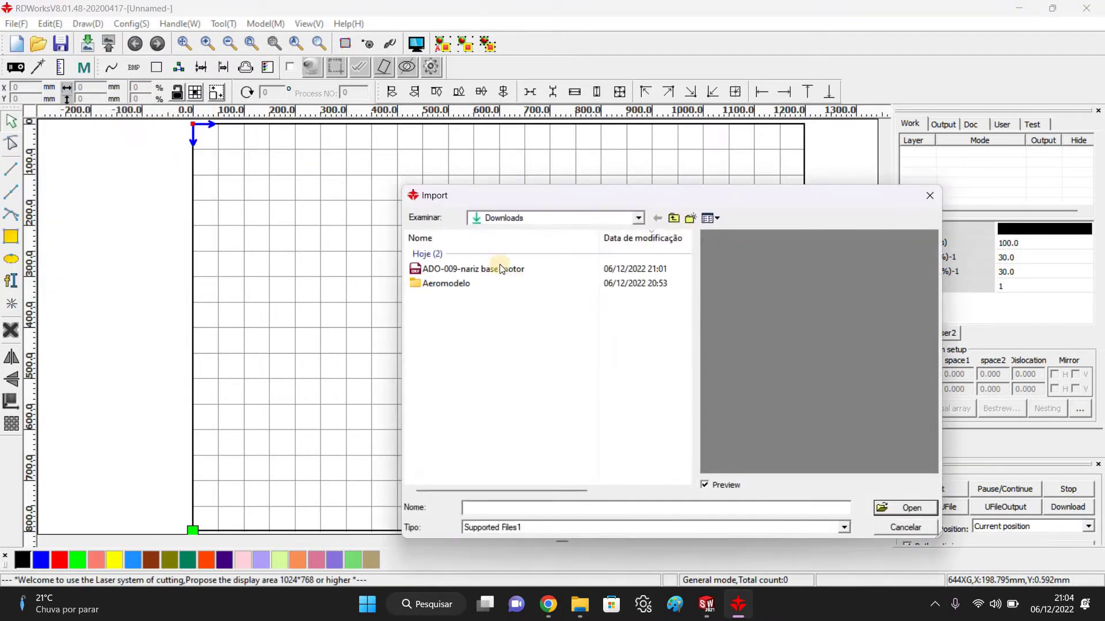
left_click(466, 271)
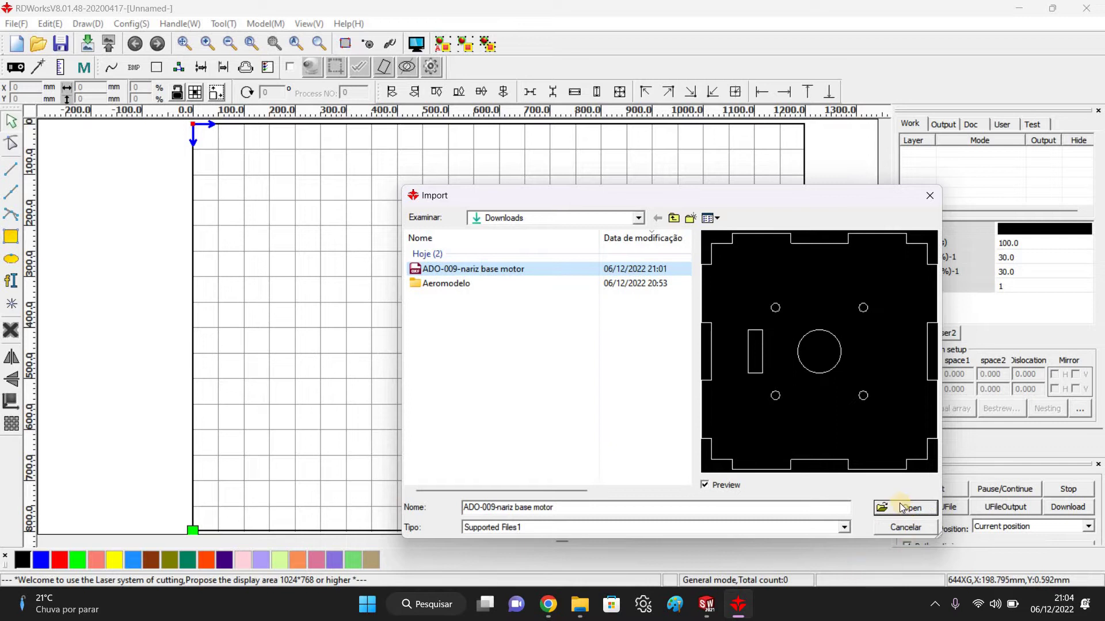
left_click(902, 507)
Move the imported plate outline near the work area's origin corner, centred at about X 79 mm, Y 81 mm, and deselect it.
scroll(473, 249, "up", 1)
scroll(472, 250, "down", 1)
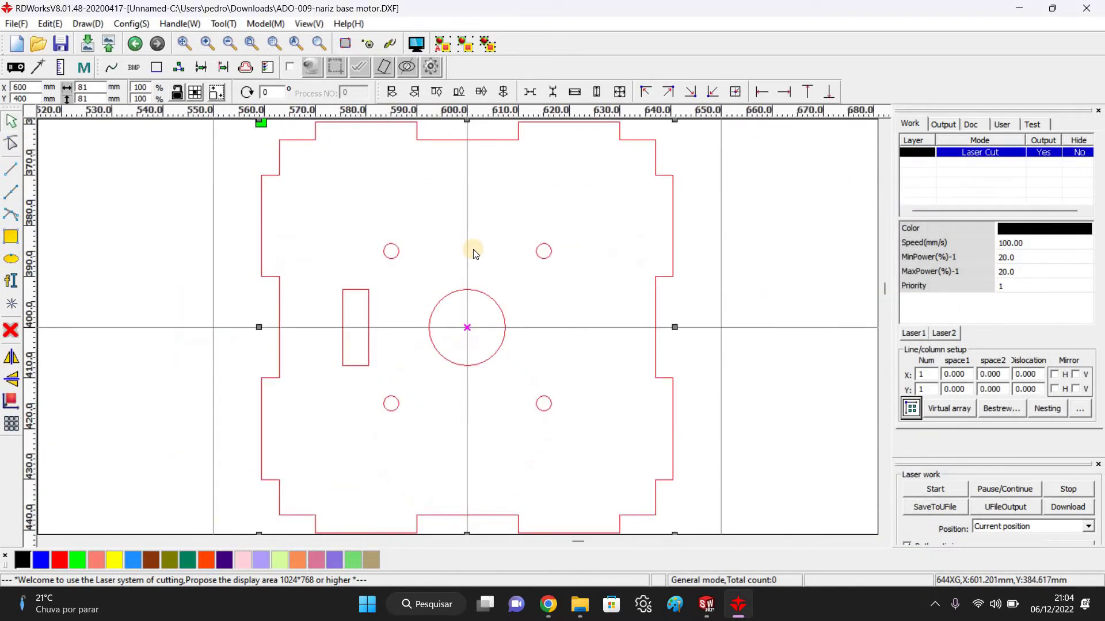
scroll(473, 253, "down", 1)
scroll(660, 253, "down", 3)
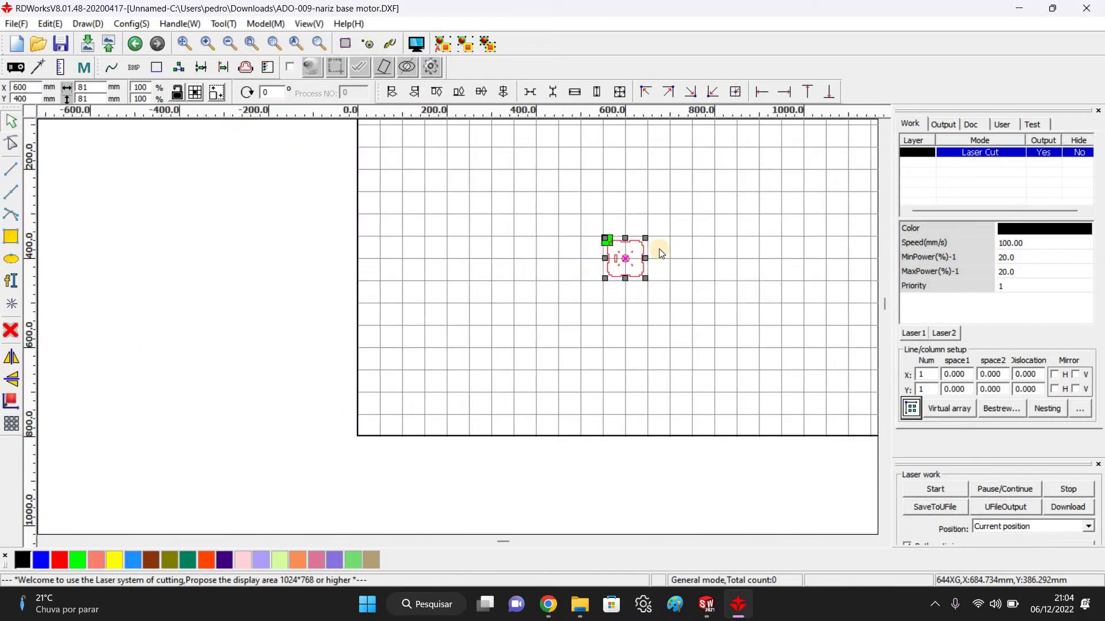
scroll(658, 249, "down", 1)
scroll(619, 291, "up", 1)
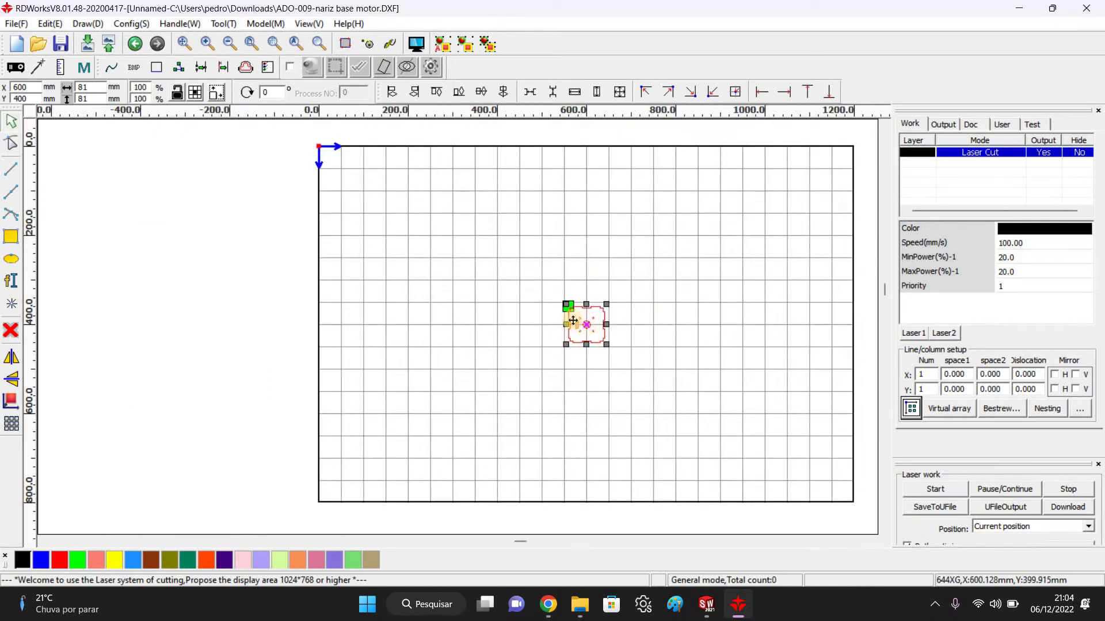
left_click_drag(573, 321, 356, 180)
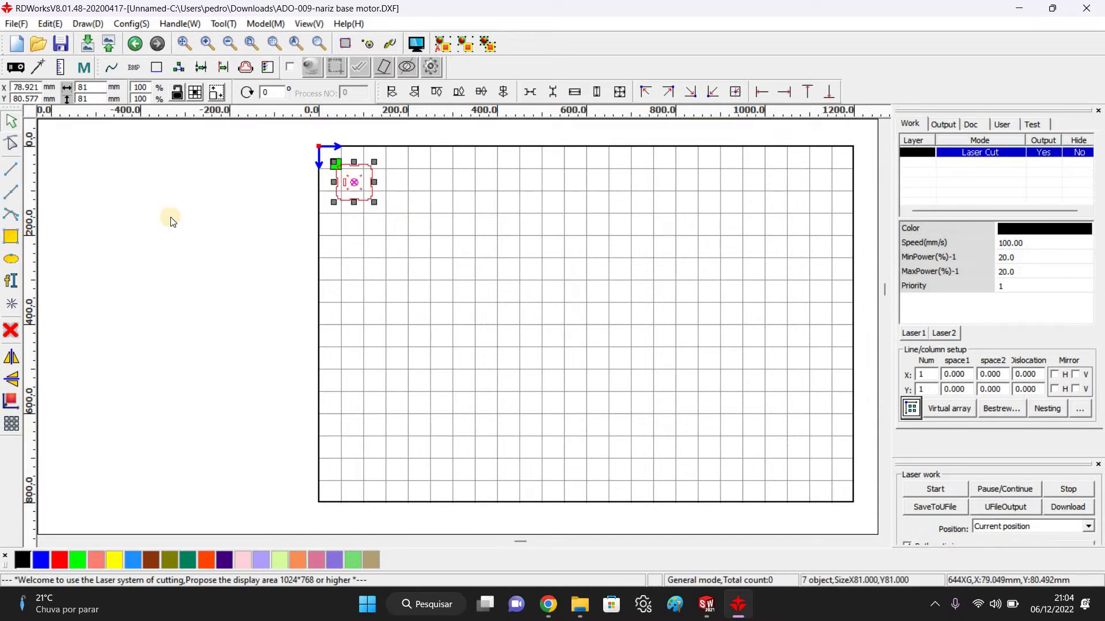
left_click(170, 234)
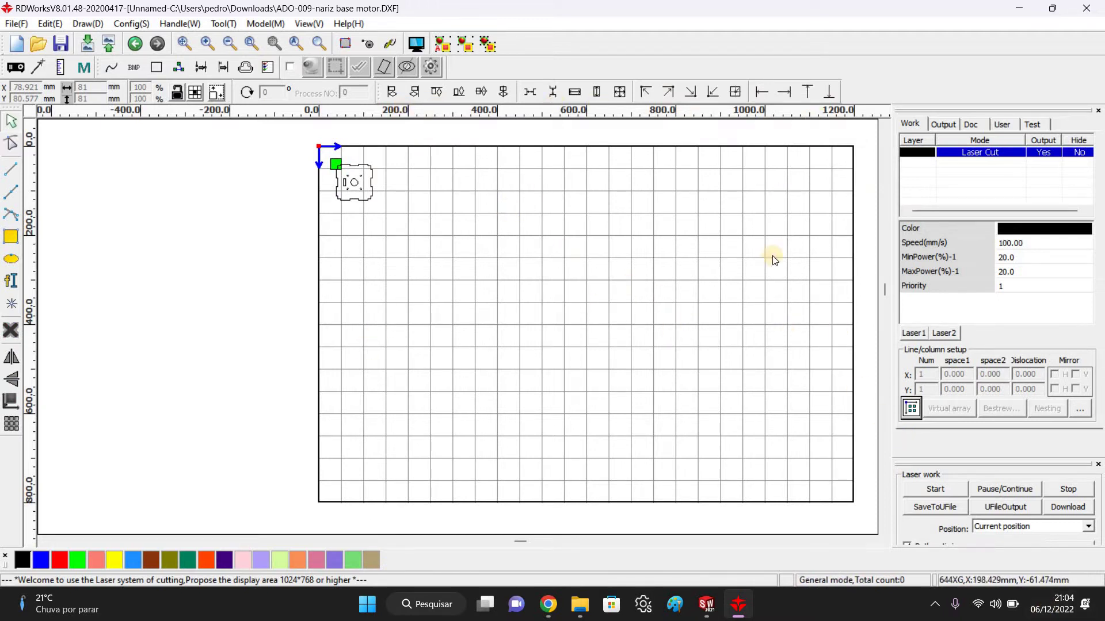
Inspect the imported plate outline up close and its placement within the whole work area, selecting and deselecting it.
scroll(369, 178, "down", 1)
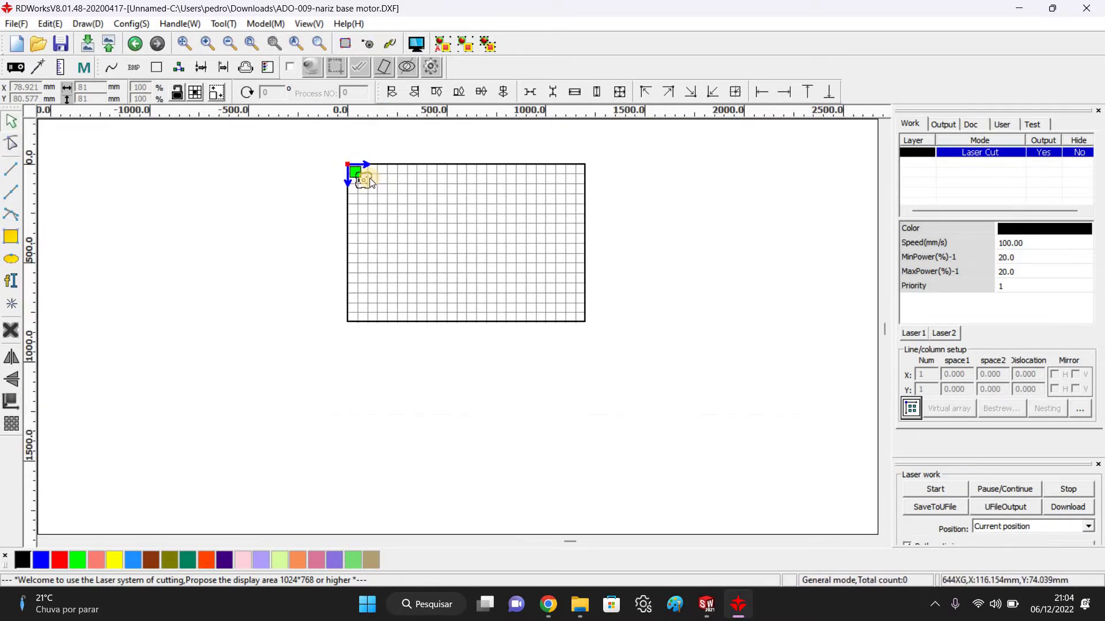
scroll(369, 178, "up", 3)
middle_click_drag(433, 215, 539, 311)
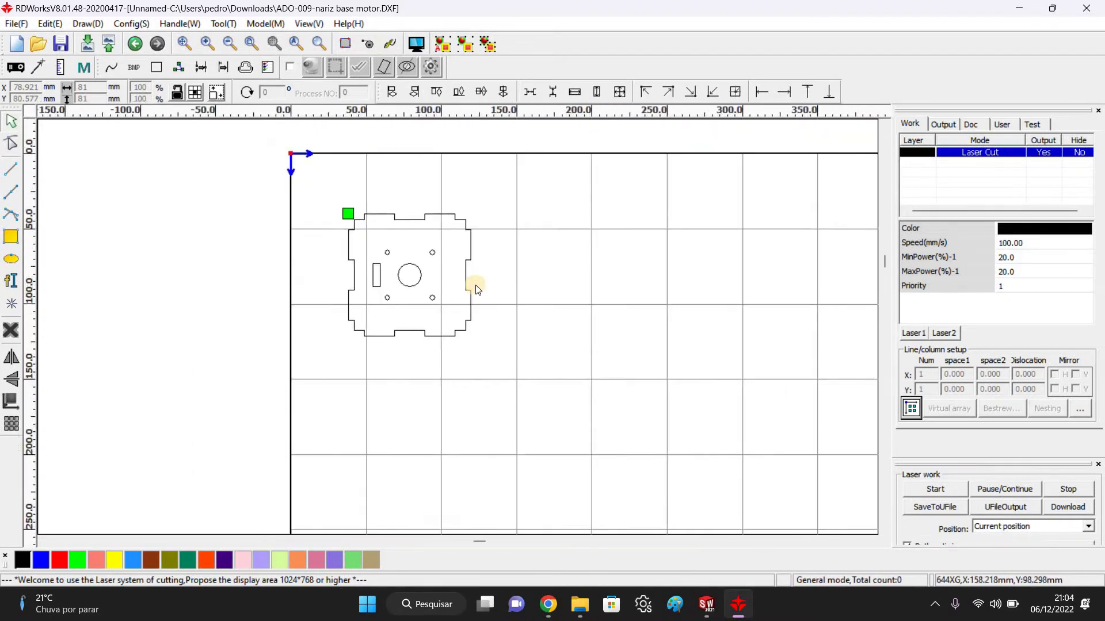
left_click_drag(331, 210, 523, 392)
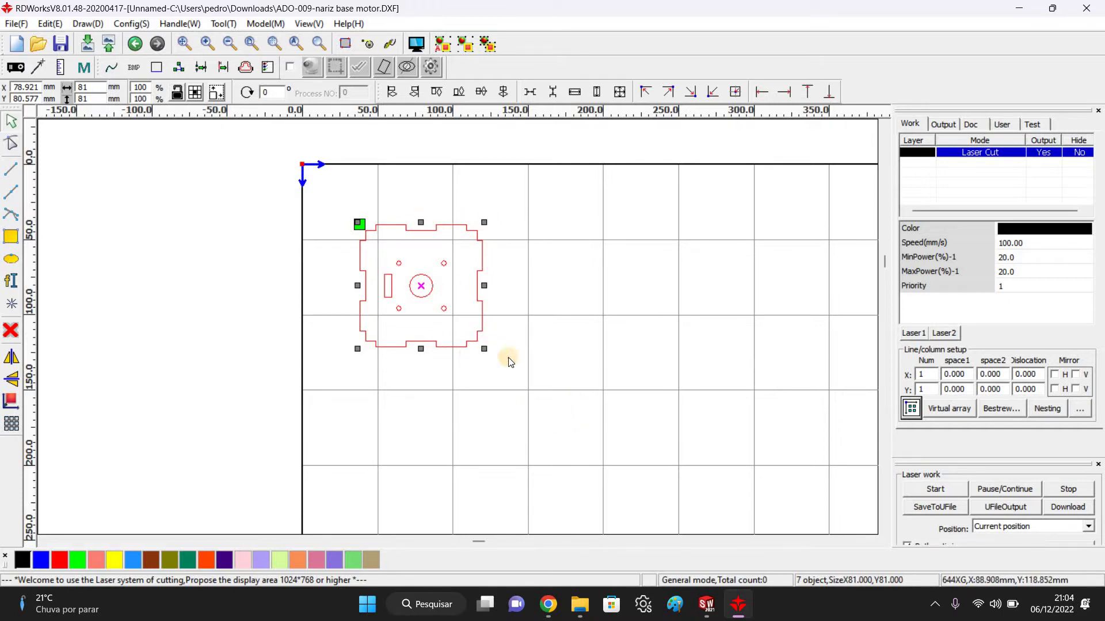
scroll(639, 351, "up", 1)
scroll(642, 353, "down", 1)
scroll(640, 349, "down", 3)
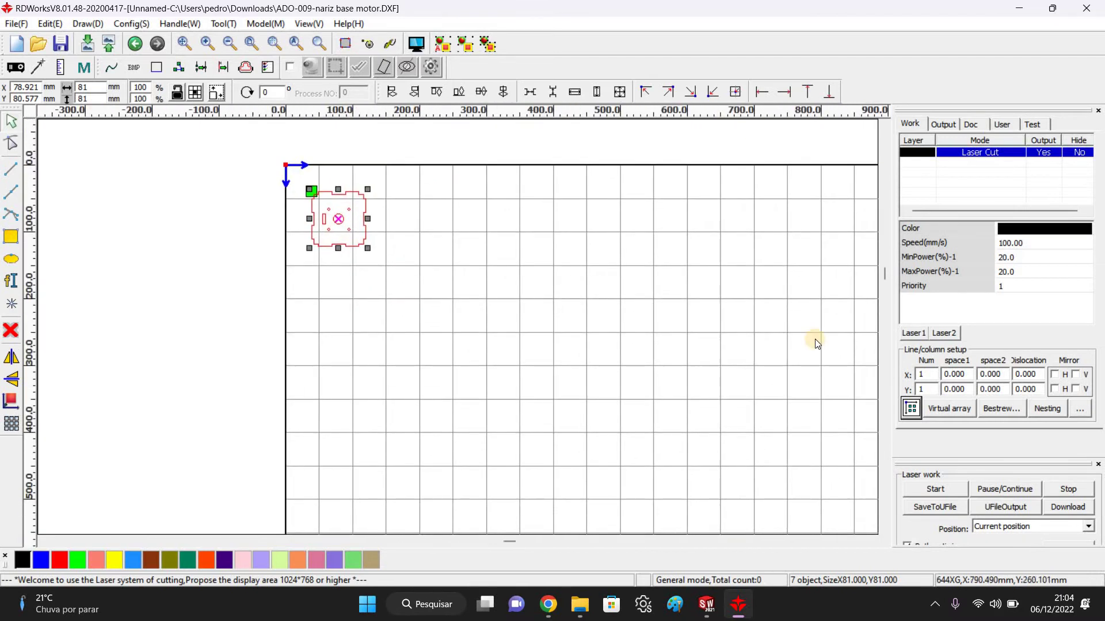
scroll(815, 340, "down", 1)
middle_click_drag(743, 334, 615, 331)
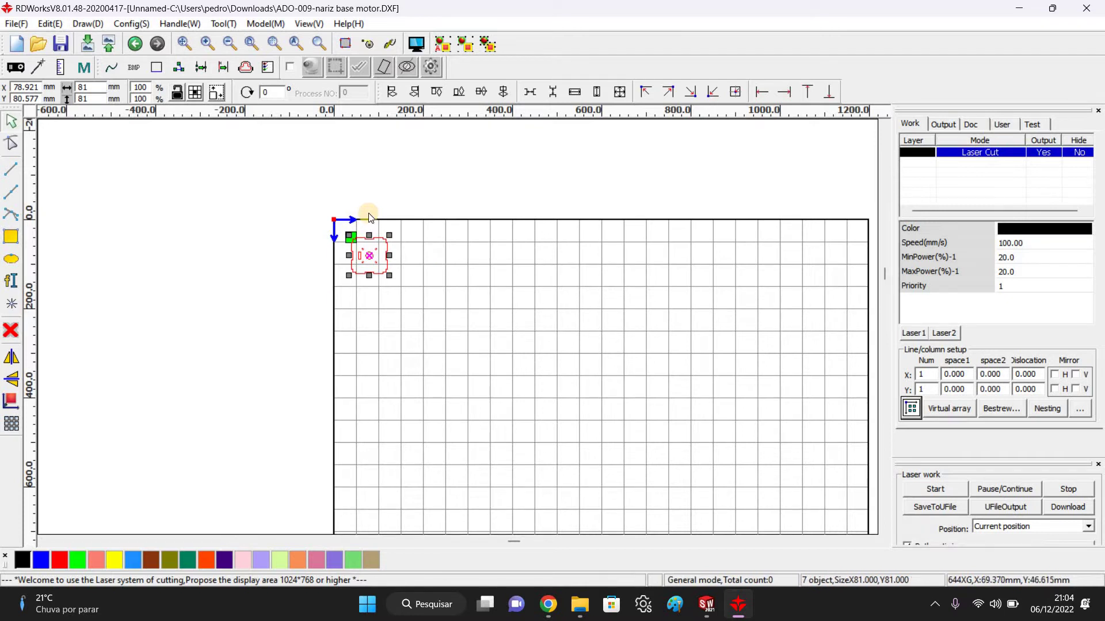
scroll(370, 221, "up", 6)
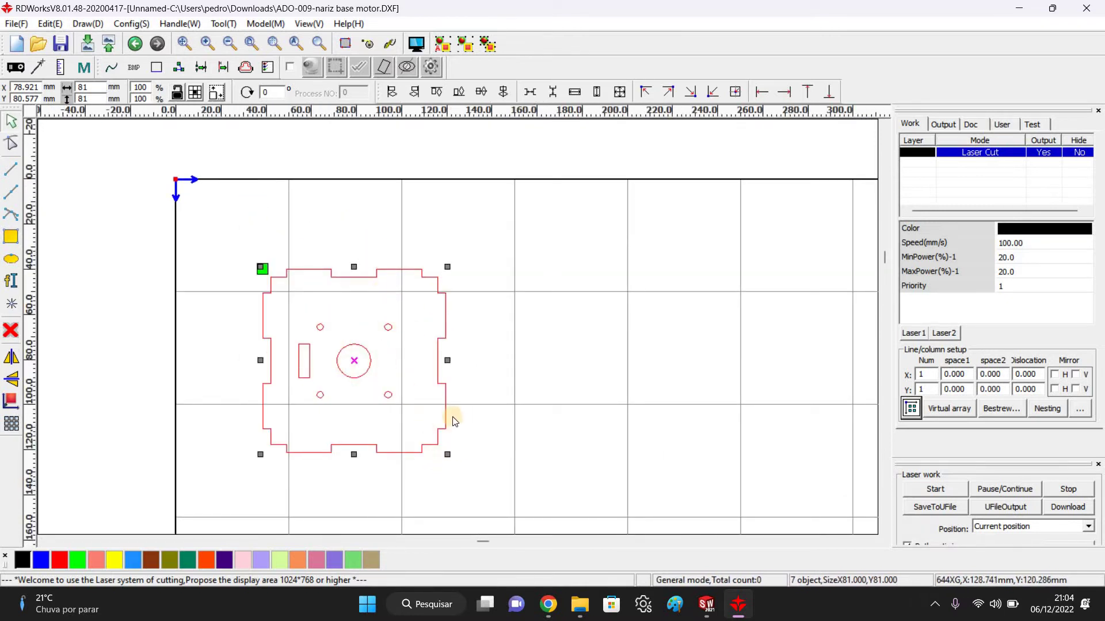
scroll(485, 389, "down", 2)
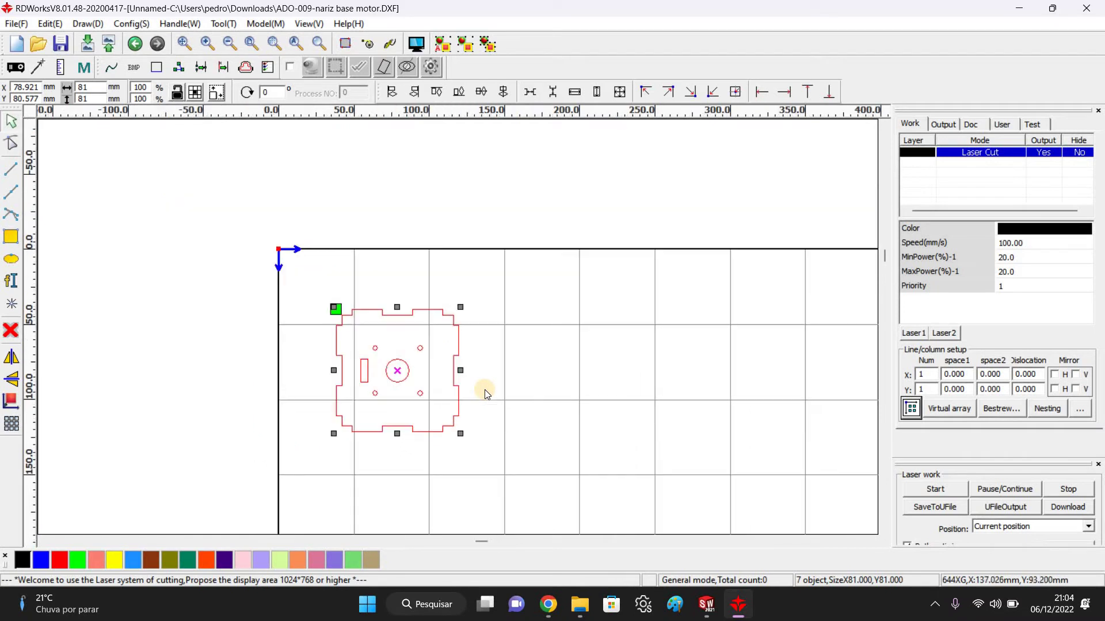
scroll(484, 389, "down", 3)
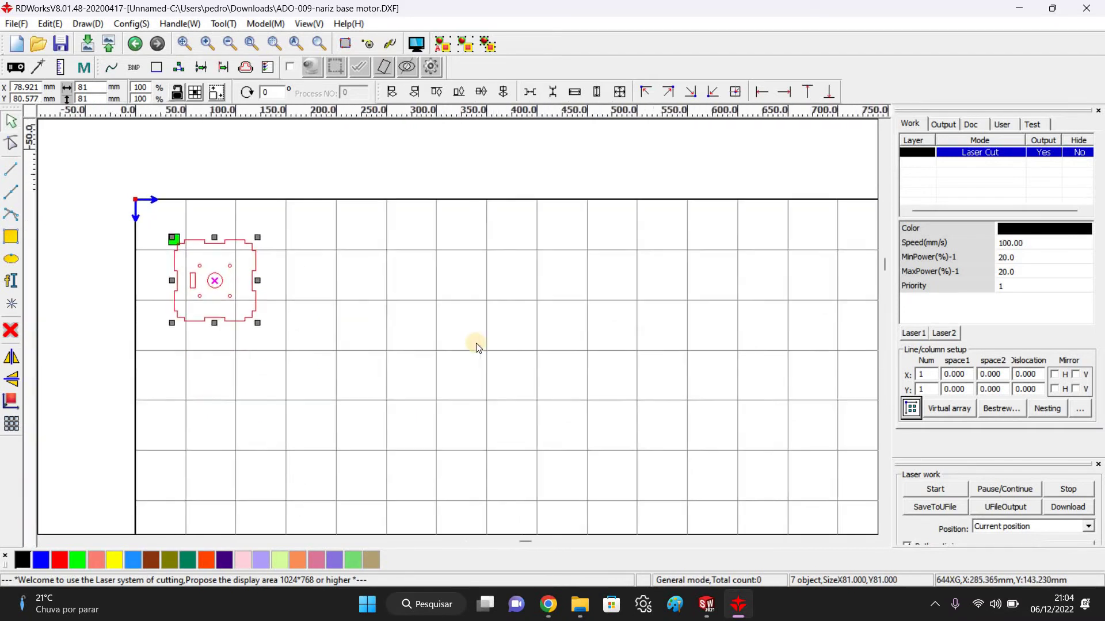
scroll(476, 347, "down", 2)
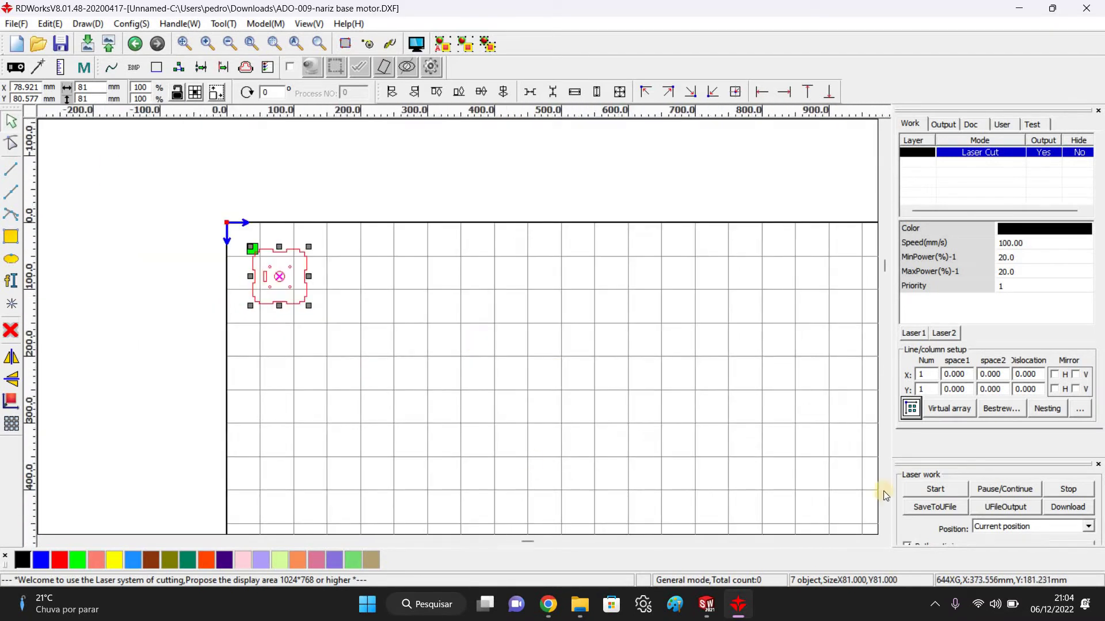
left_click(274, 370)
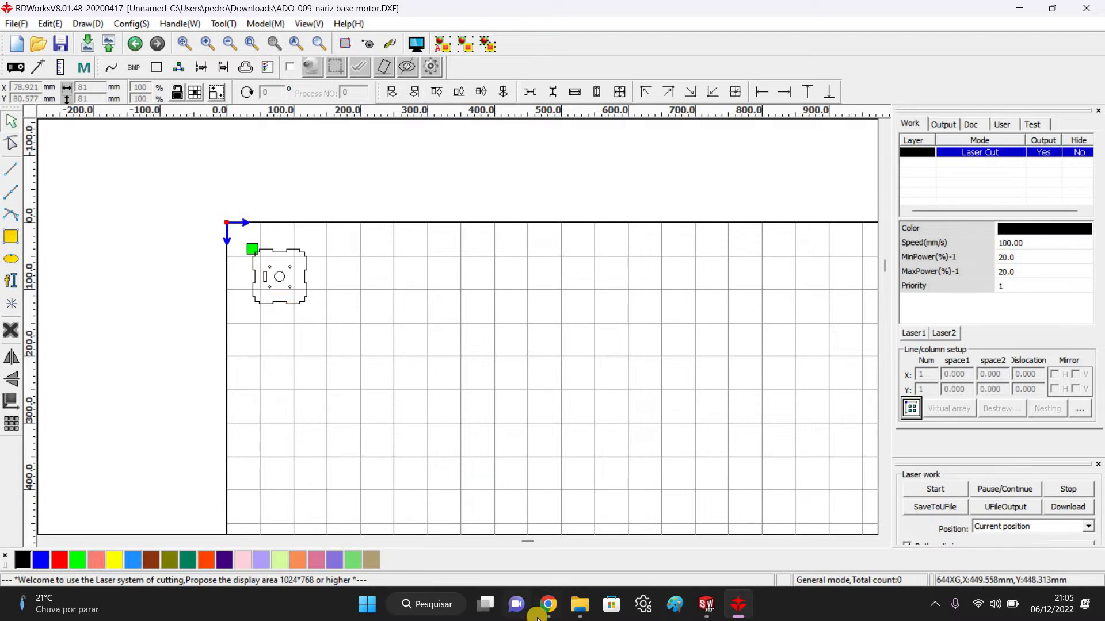
scroll(417, 361, "down", 4)
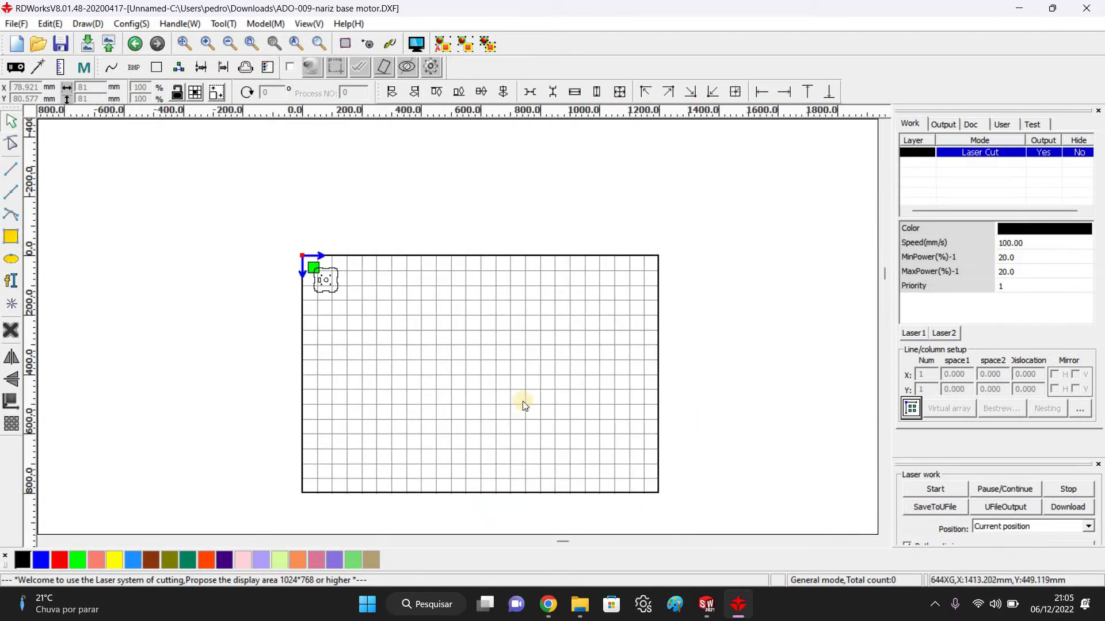
scroll(512, 409, "up", 2)
middle_click_drag(512, 378, 533, 373)
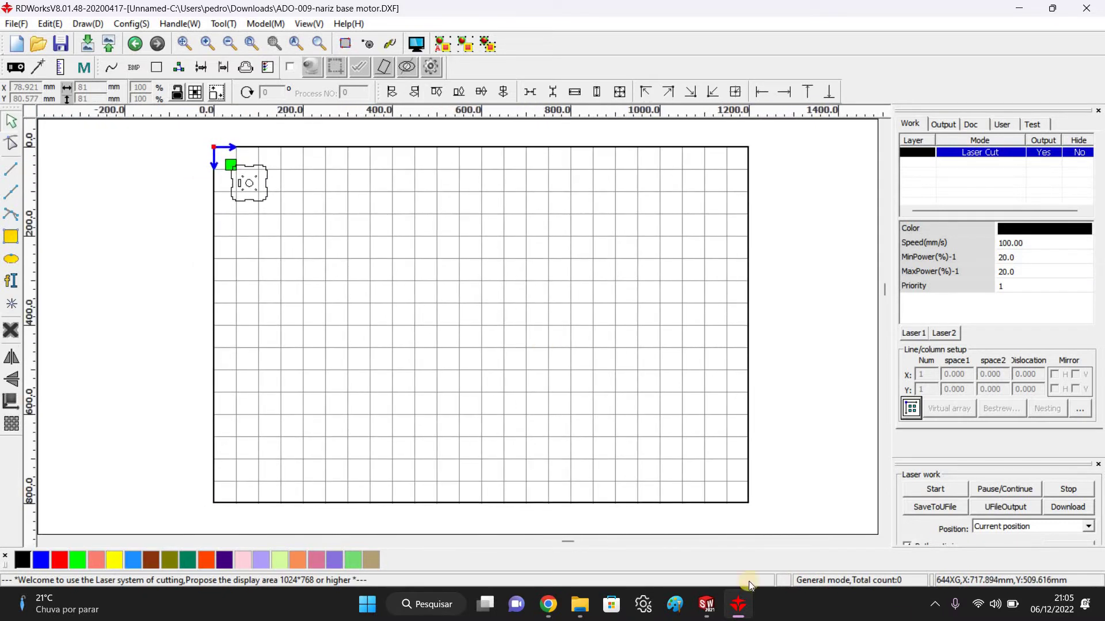
Switch to Chrome and bring the full material speed and power table on page 2 of the laser cutting manual into view.
left_click(547, 609)
scroll(459, 399, "down", 15)
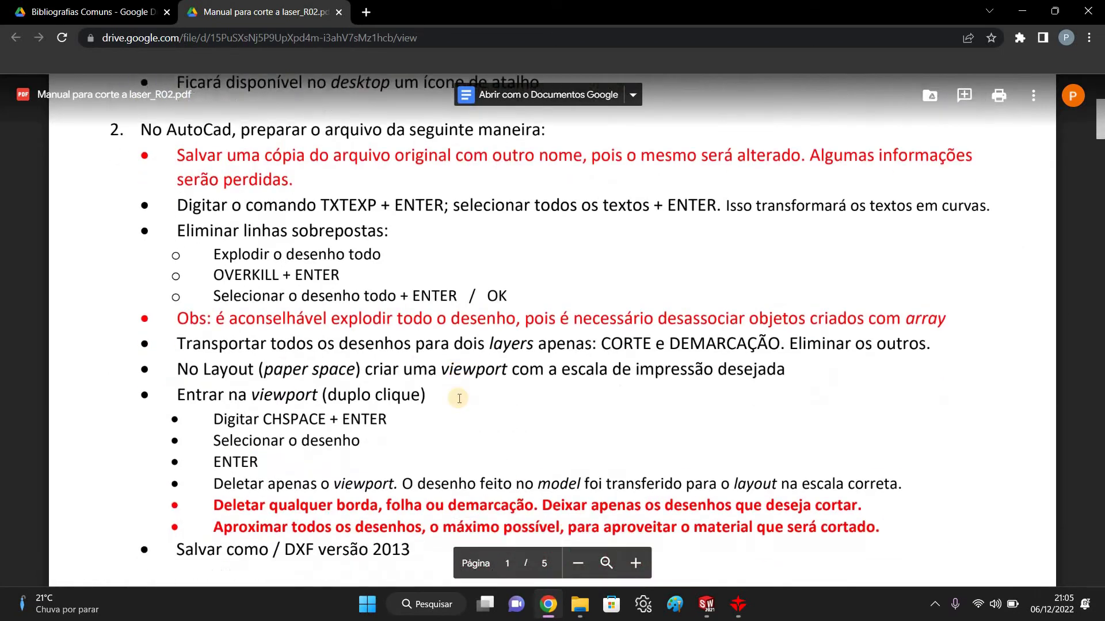
scroll(459, 399, "down", 10)
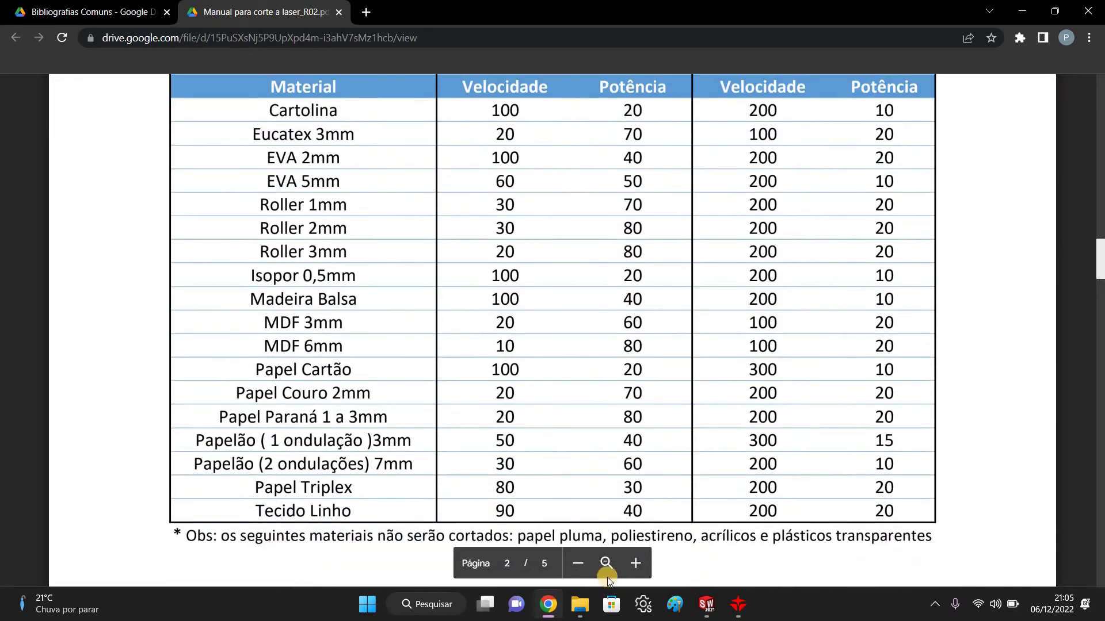
left_click(578, 563)
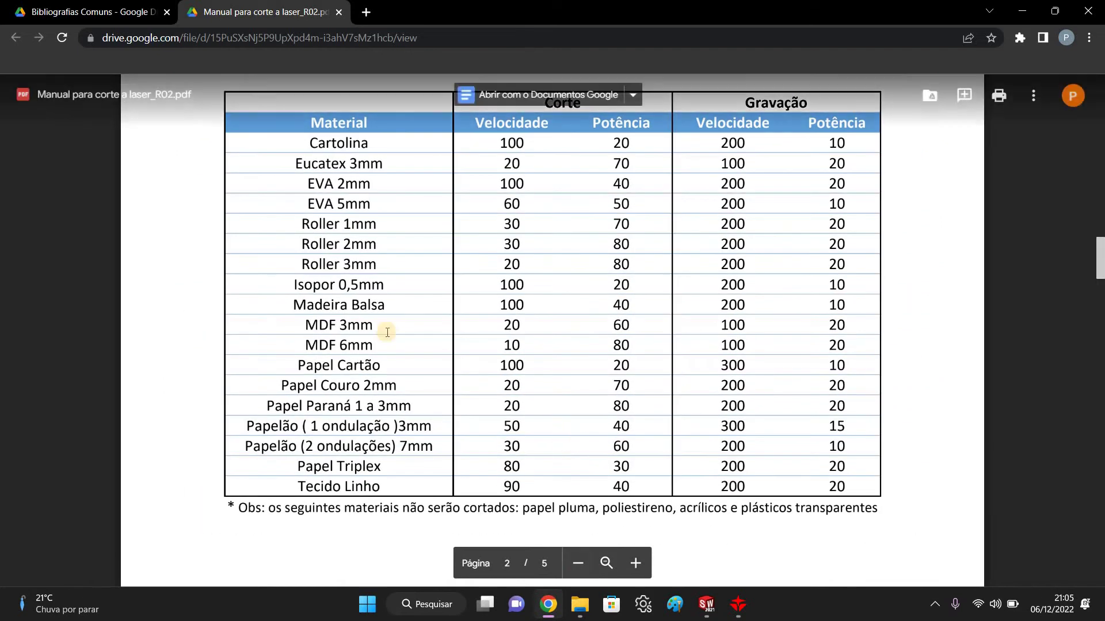
Look up the cutting and engraving speed and power for MDF 3mm in the manual's material table.
left_click_drag(302, 325, 420, 572)
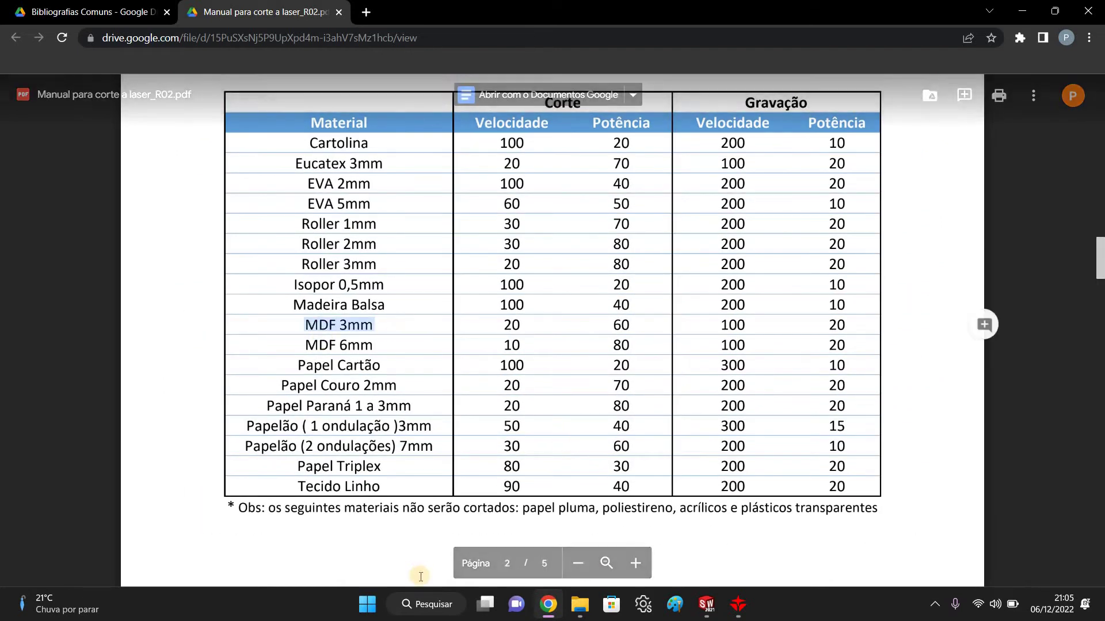
scroll(580, 288, "up", 1)
scroll(571, 315, "up", 1)
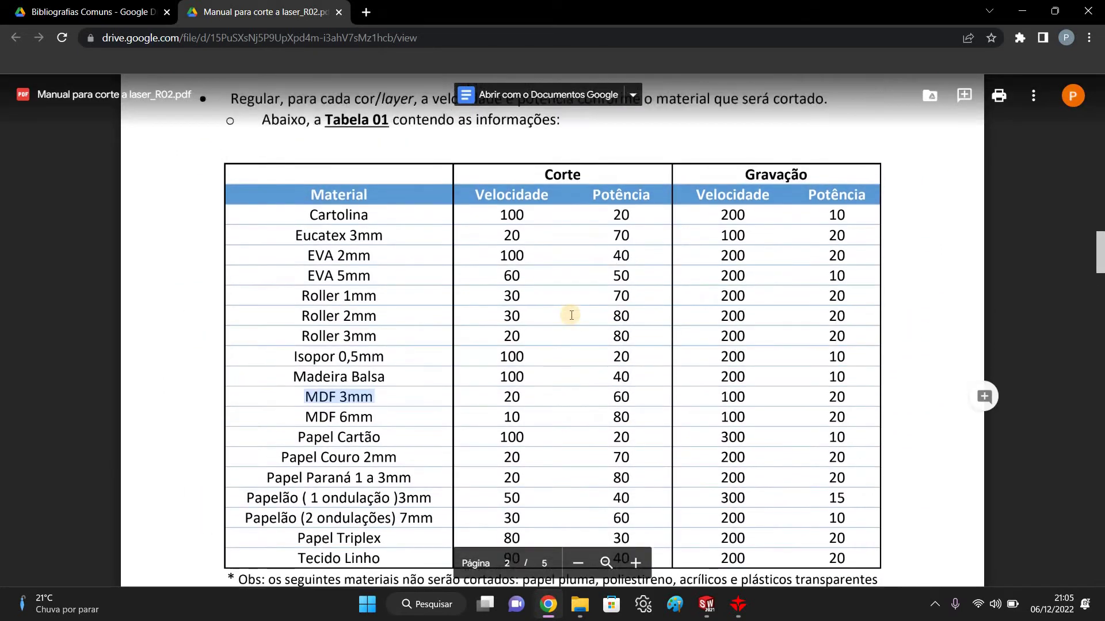
scroll(570, 314, "down", 2)
left_click(616, 225)
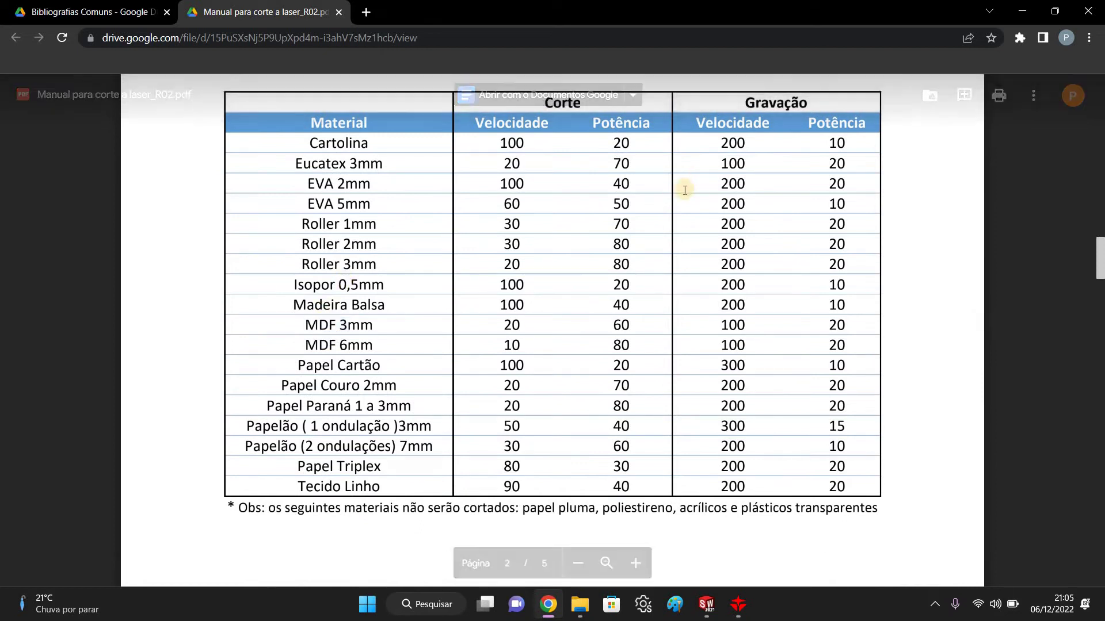
scroll(592, 178, "up", 2)
double_click(586, 184)
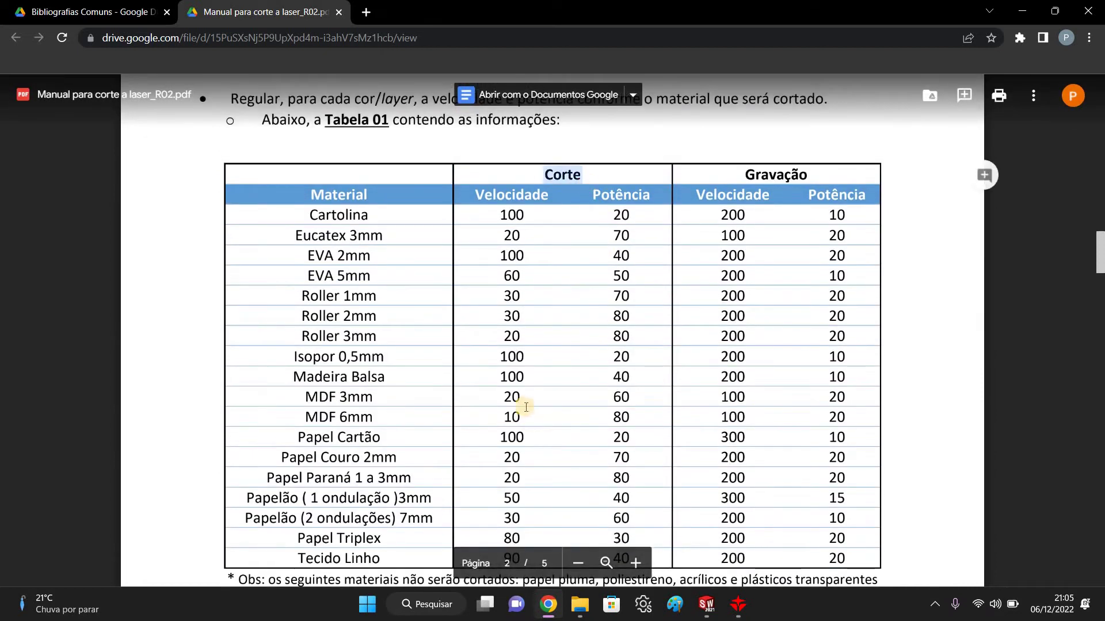
scroll(525, 400, "down", 2)
left_click(520, 385)
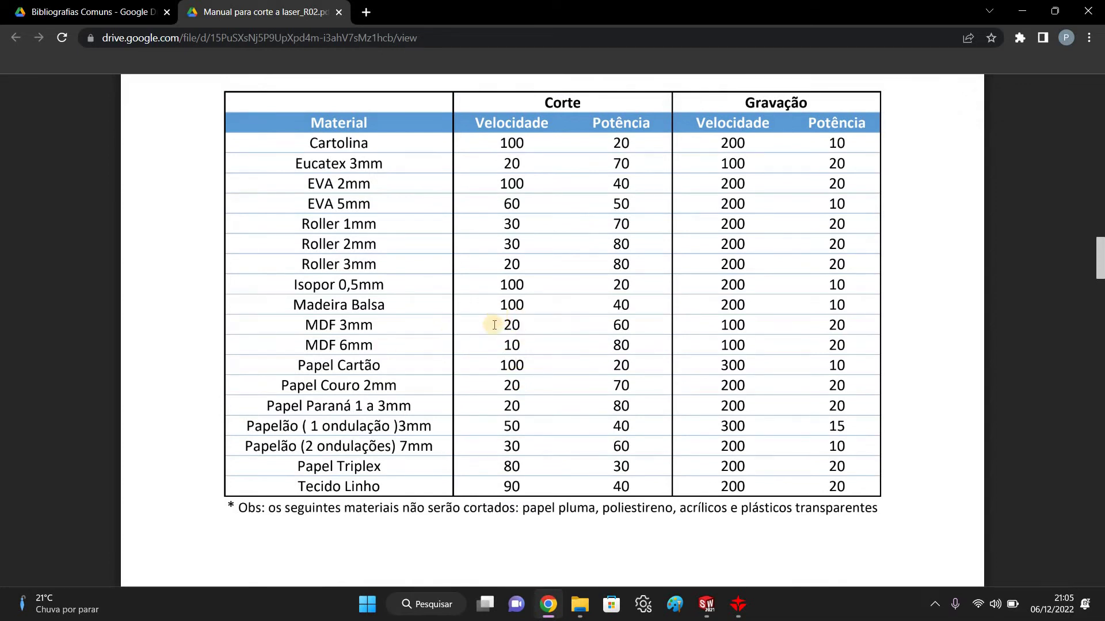
left_click_drag(496, 326, 535, 324)
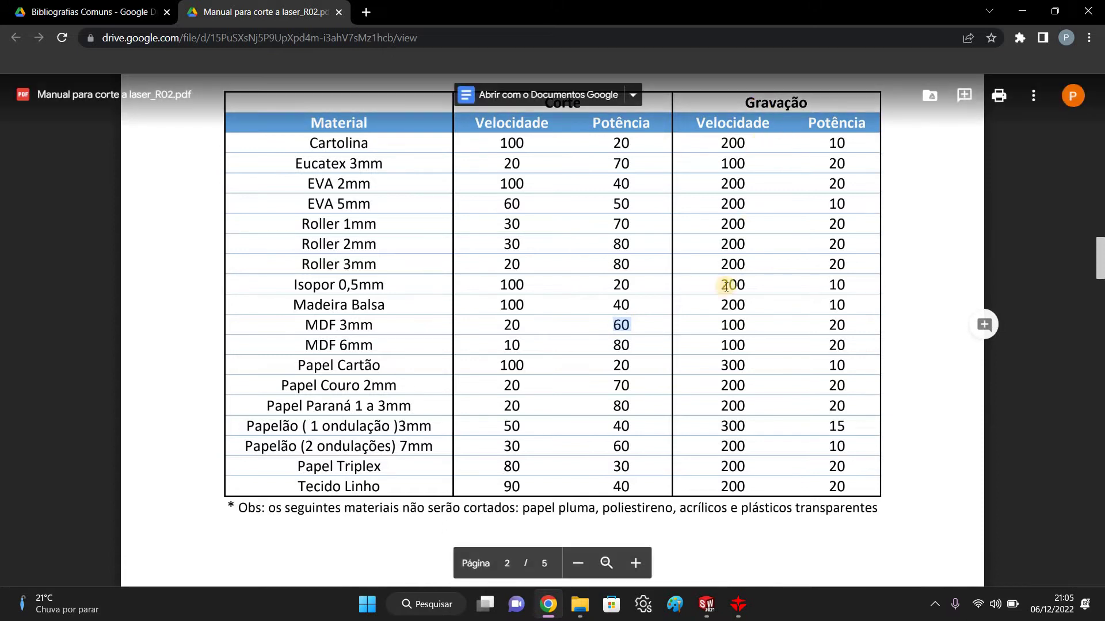
left_click_drag(771, 329, 834, 325)
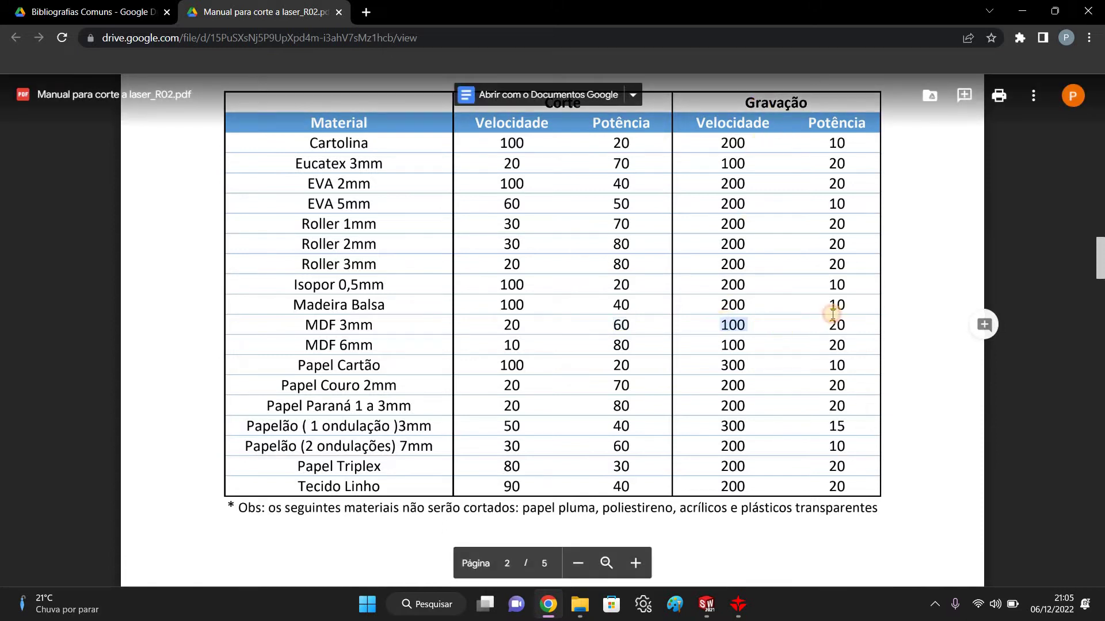
Switch back to RDWorks, select the entire plate outline with its holes, and assign it to the red layer.
left_click(736, 603)
scroll(230, 174, "up", 5)
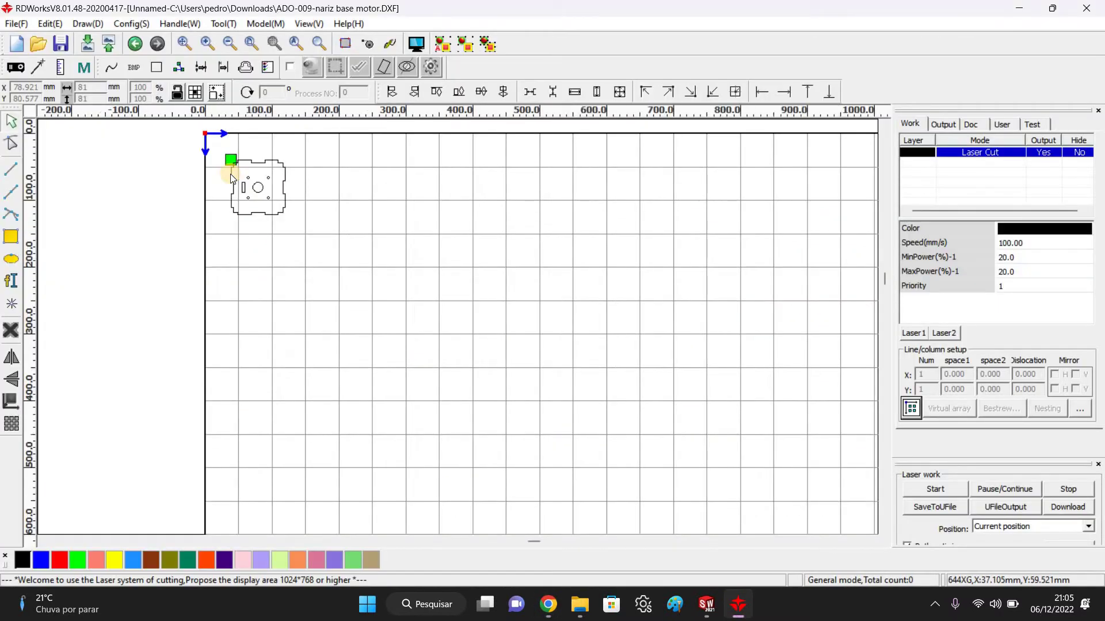
scroll(501, 431, "down", 1)
scroll(363, 313, "up", 1)
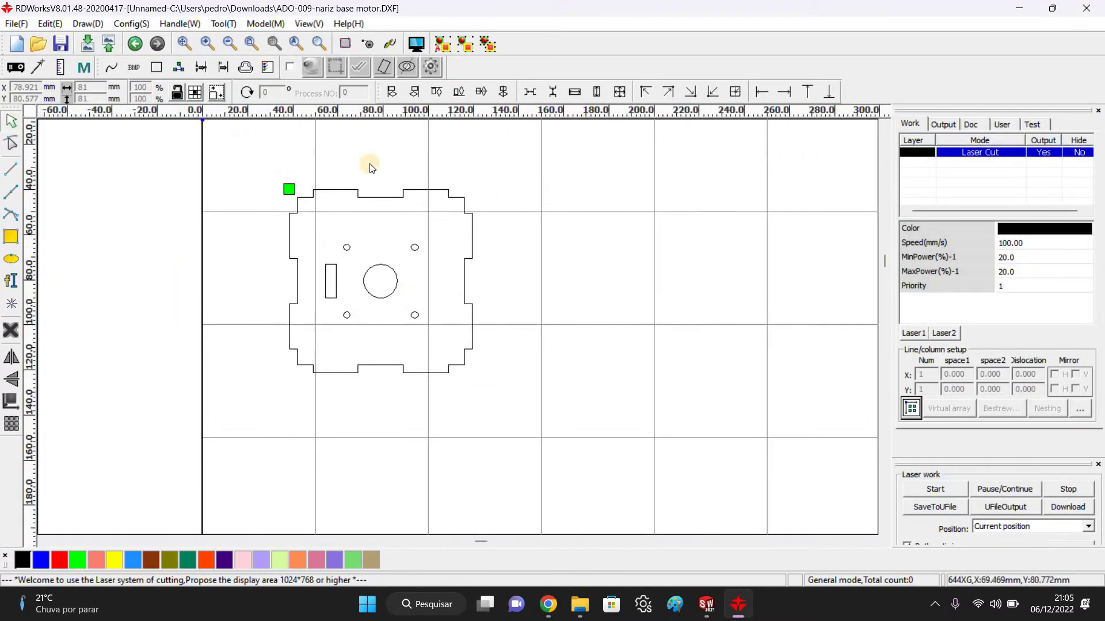
scroll(428, 315, "down", 1)
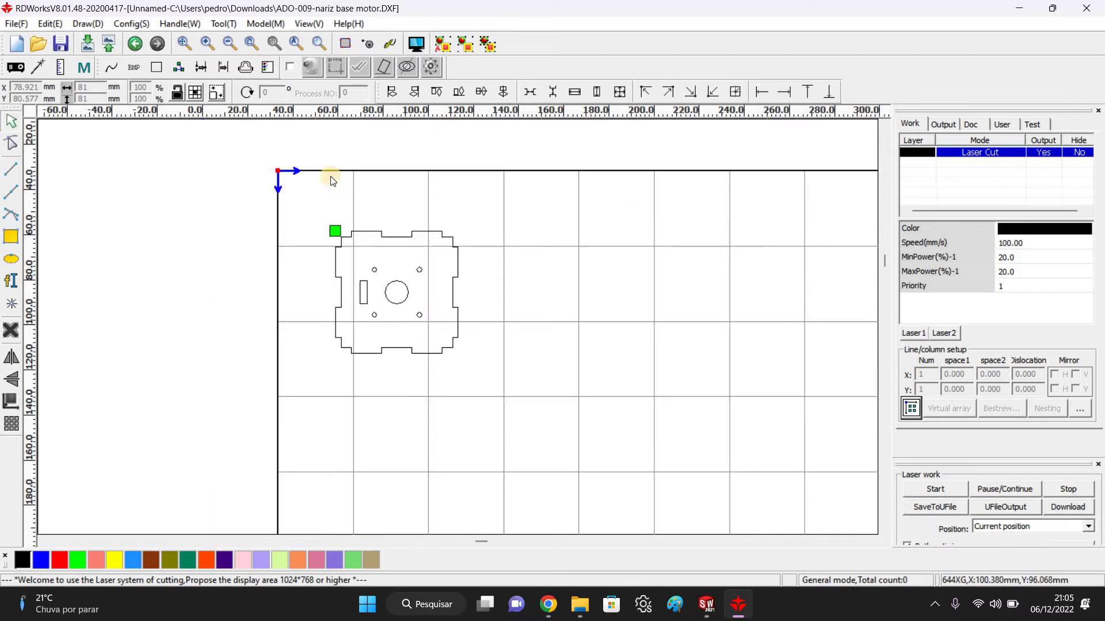
left_click_drag(299, 189, 493, 403)
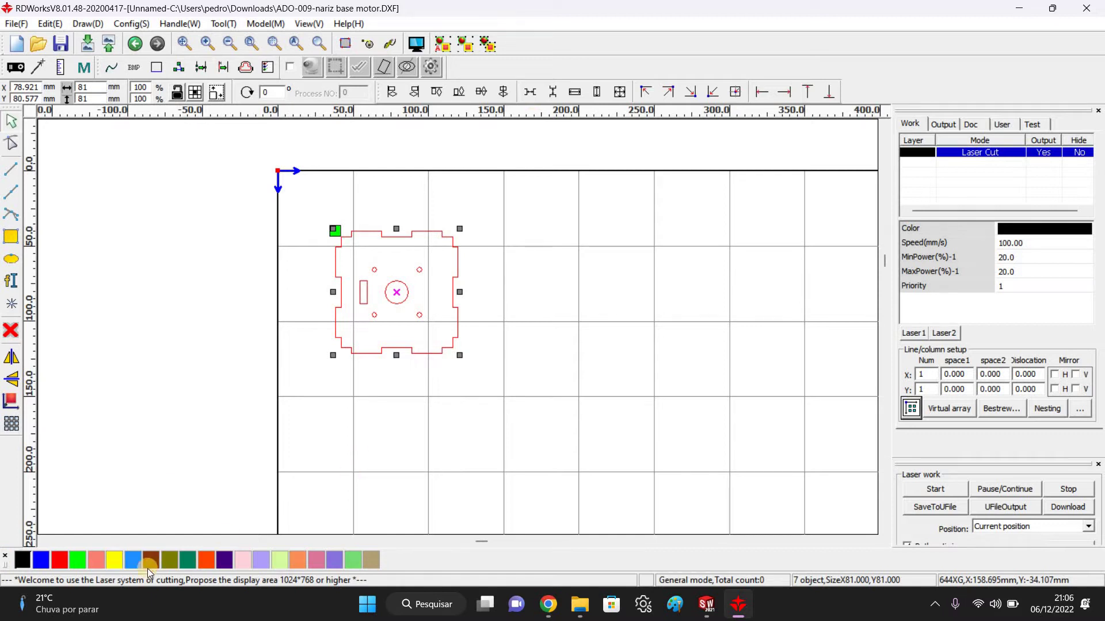
left_click(60, 557)
left_click(59, 557)
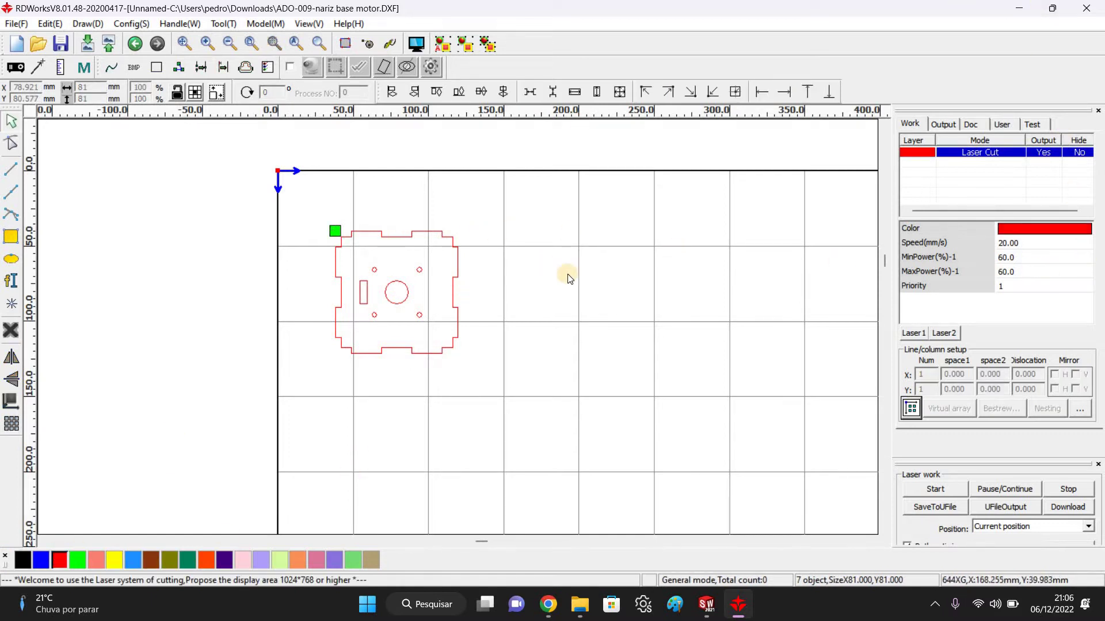
Compare the red layer's speed and power with the MDF 3mm cutting values in the Chrome manual, and return to RDWorks to review the plate.
scroll(567, 279, "down", 1)
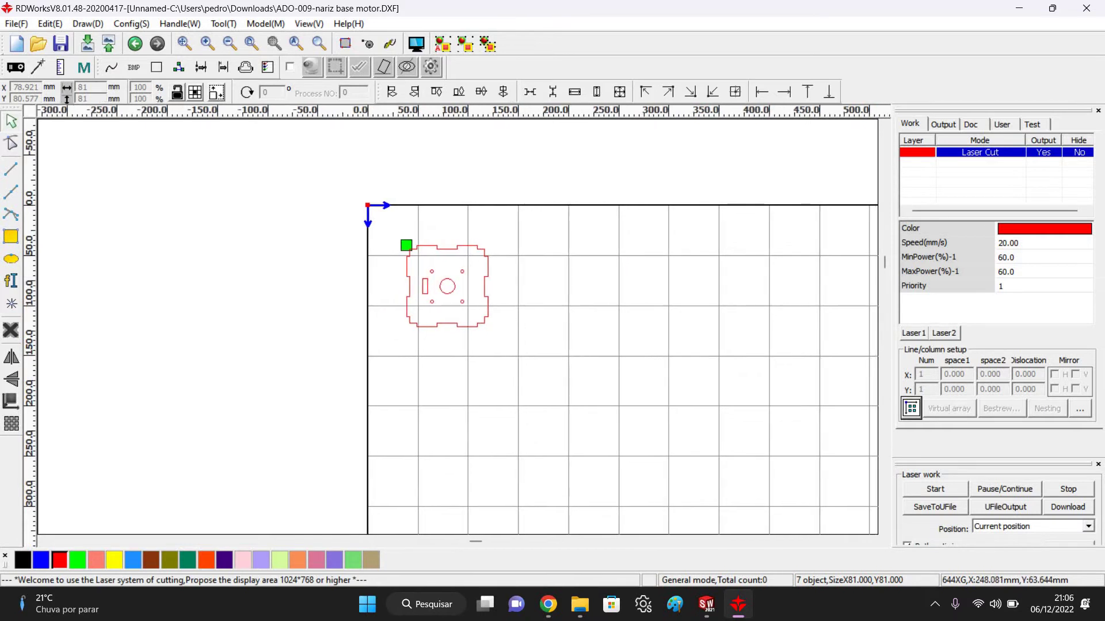
left_click(1011, 258)
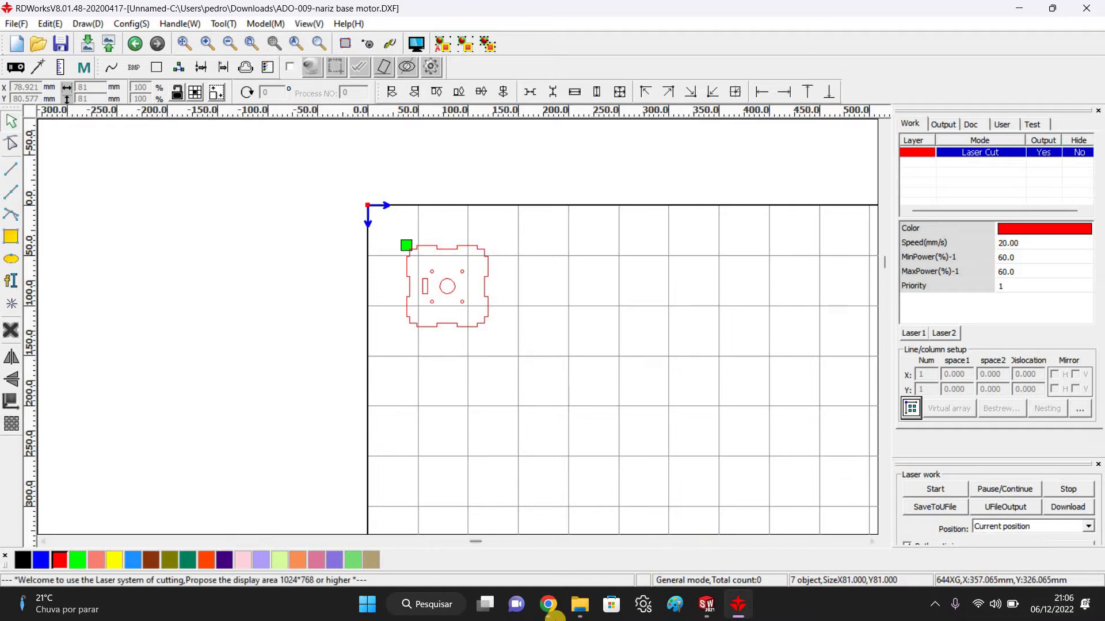
left_click(551, 614)
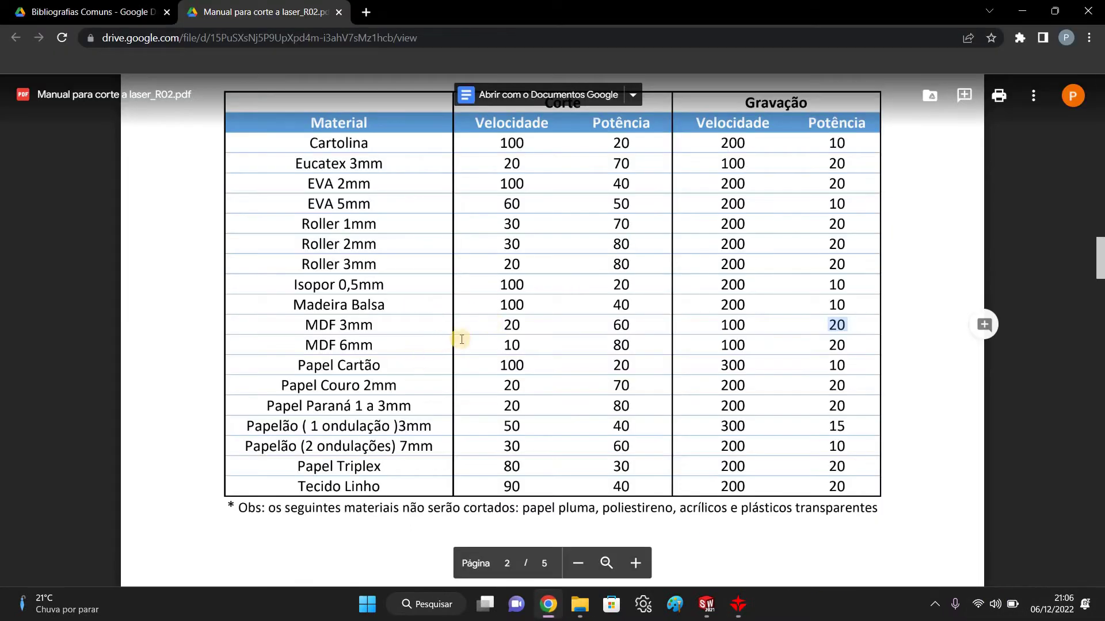
left_click(1022, 11)
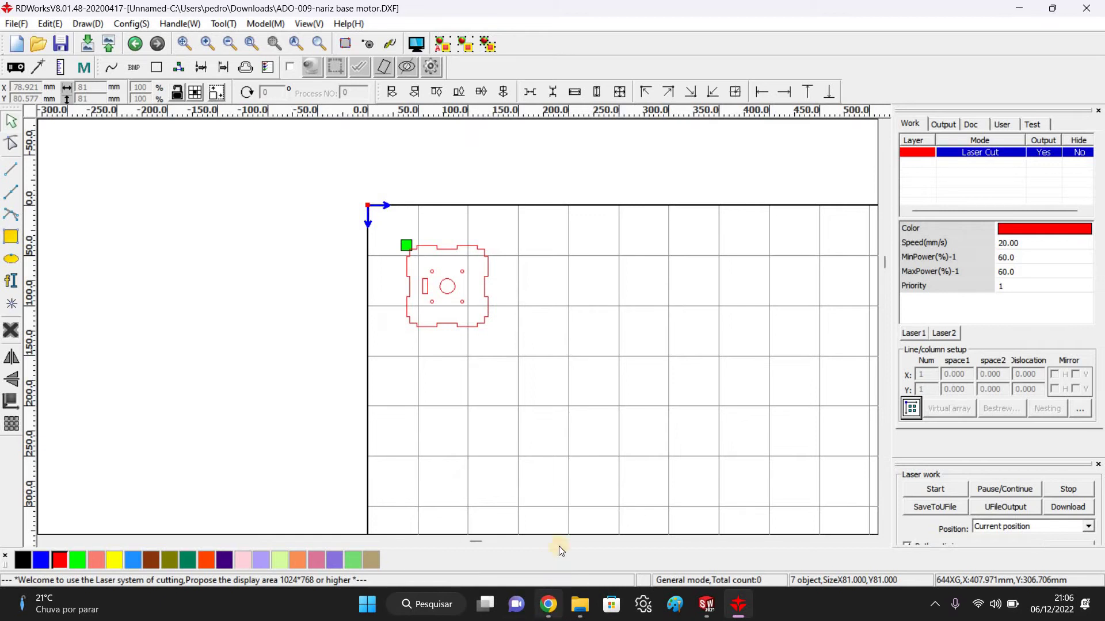
mouse_move(549, 602)
left_click(575, 470)
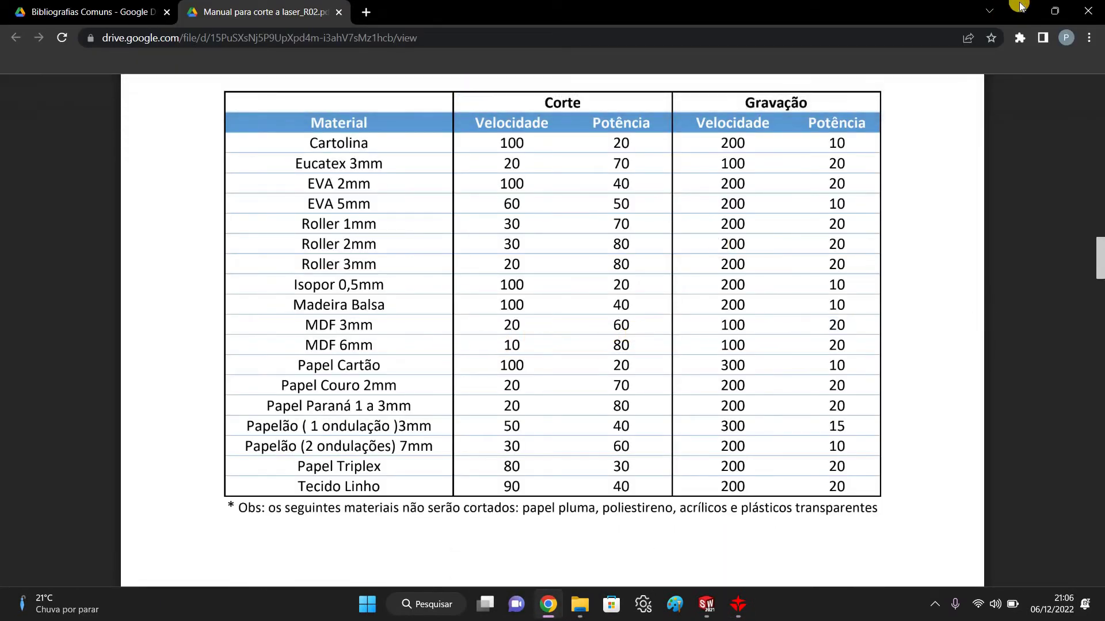
key("alt+Tab")
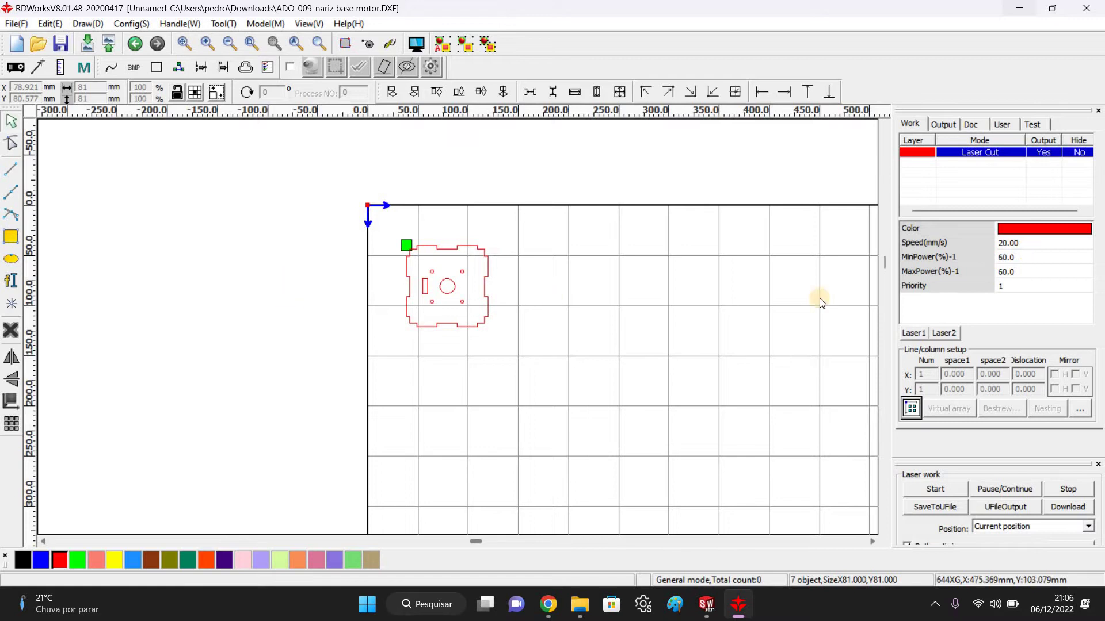
scroll(557, 409, "up", 2)
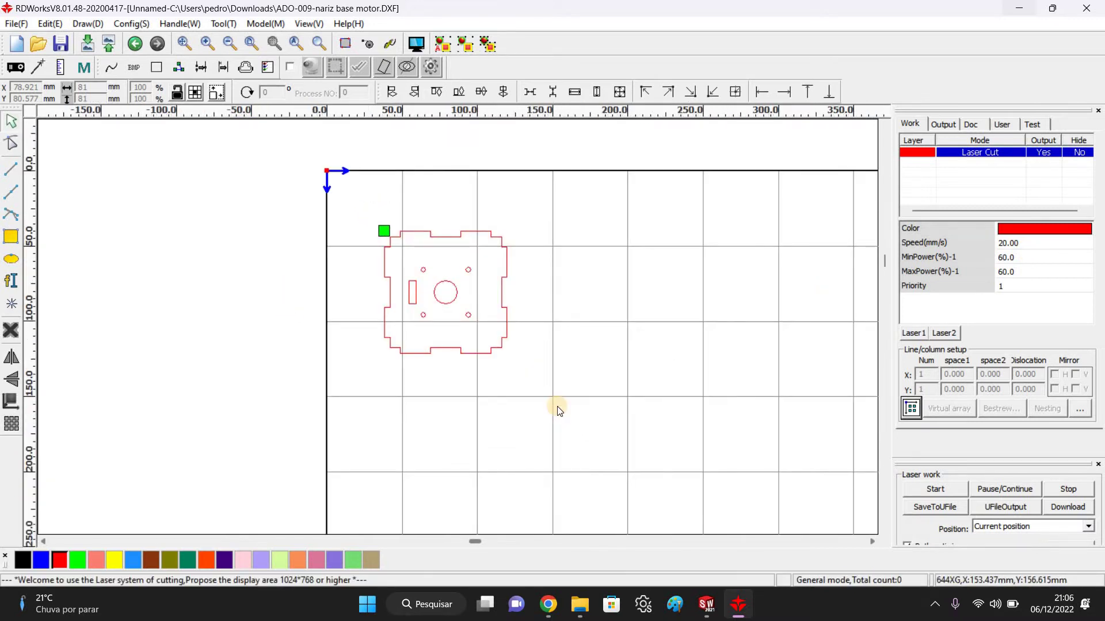
scroll(557, 409, "down", 4)
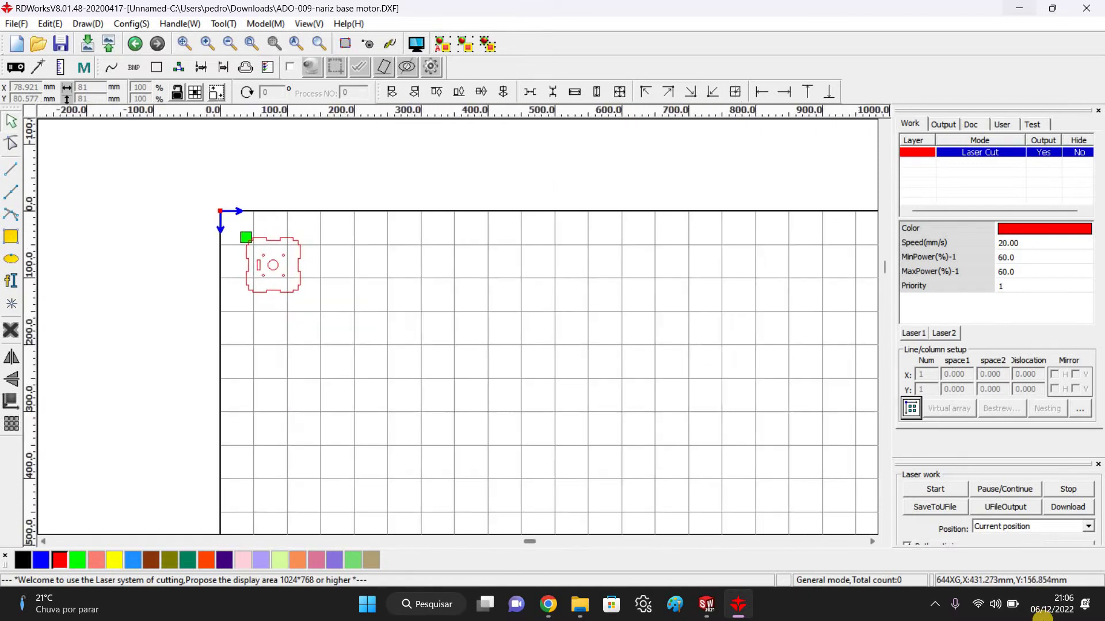
Examine the red motor base plate's size and placement on the laser machine's work area grid.
scroll(557, 408, "down", 1)
scroll(153, 197, "up", 2)
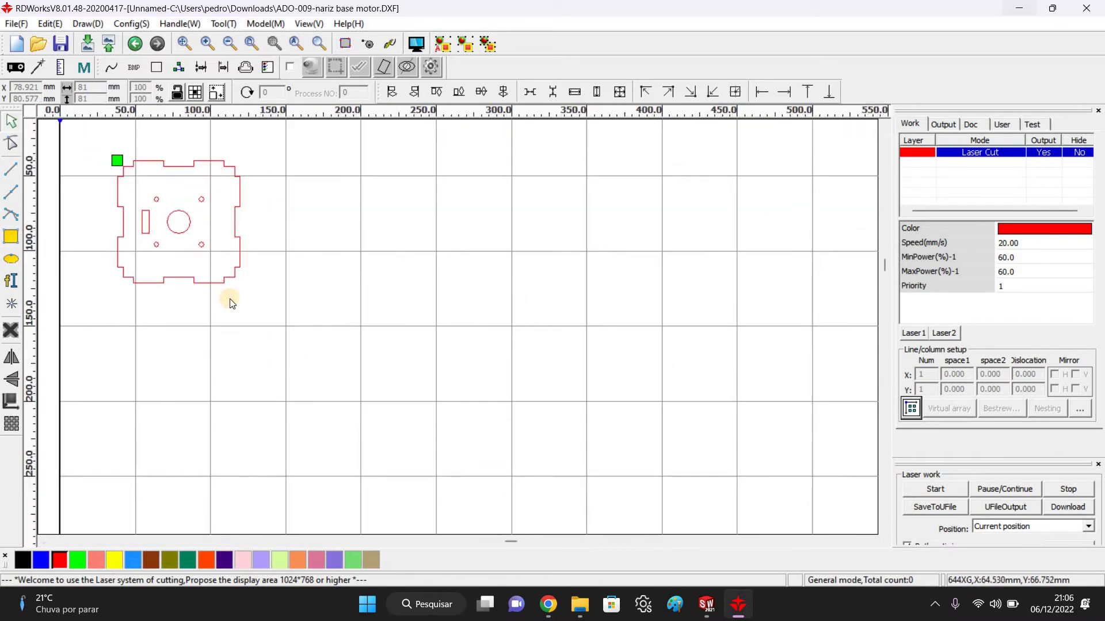
scroll(230, 299, "down", 3)
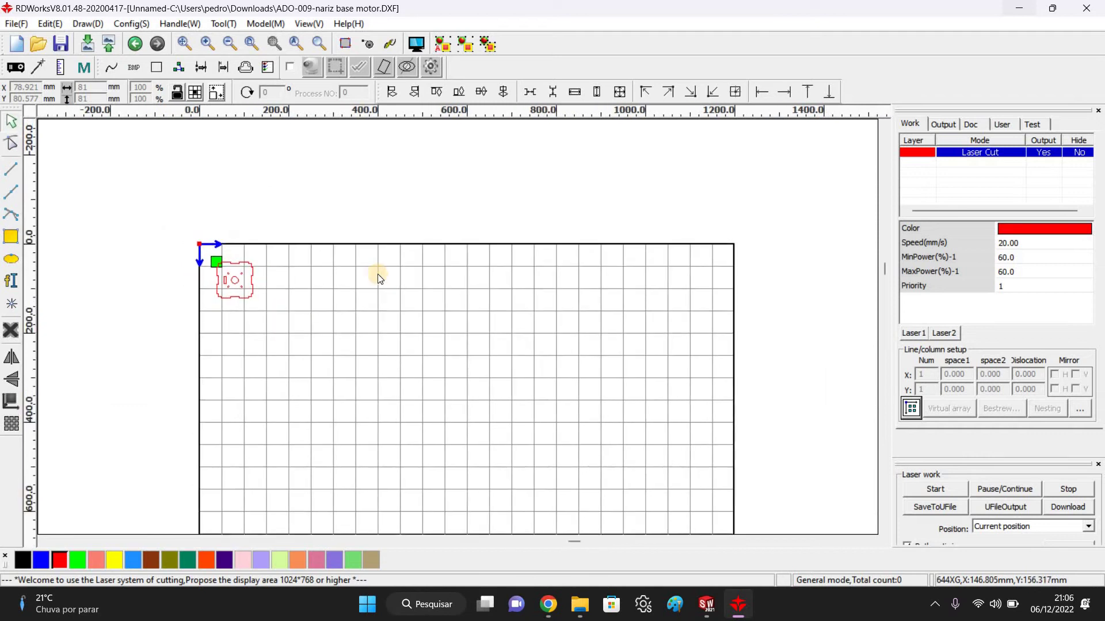
scroll(378, 279, "down", 2)
scroll(348, 273, "up", 3)
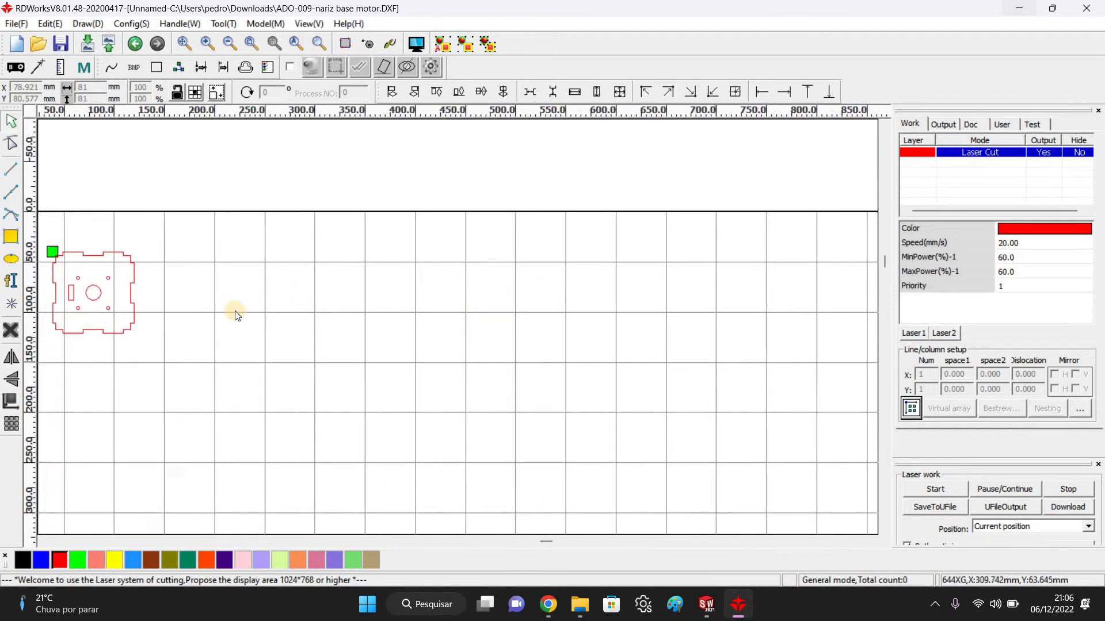
scroll(140, 319, "up", 2)
middle_click_drag(248, 358, 349, 275)
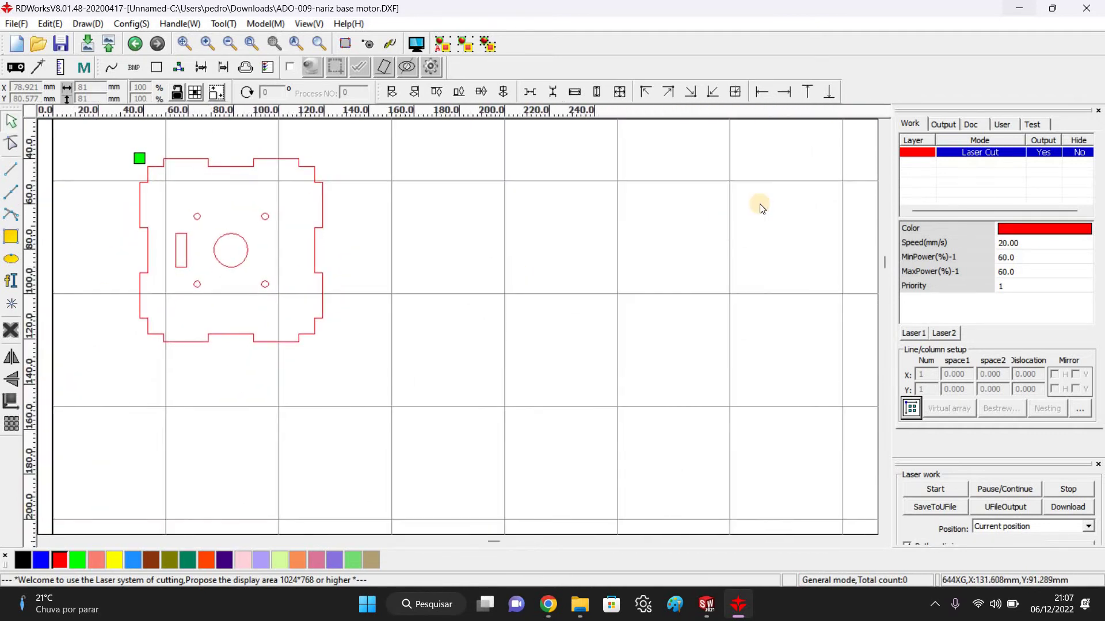
scroll(755, 206, "down", 1)
middle_click_drag(741, 209, 633, 257)
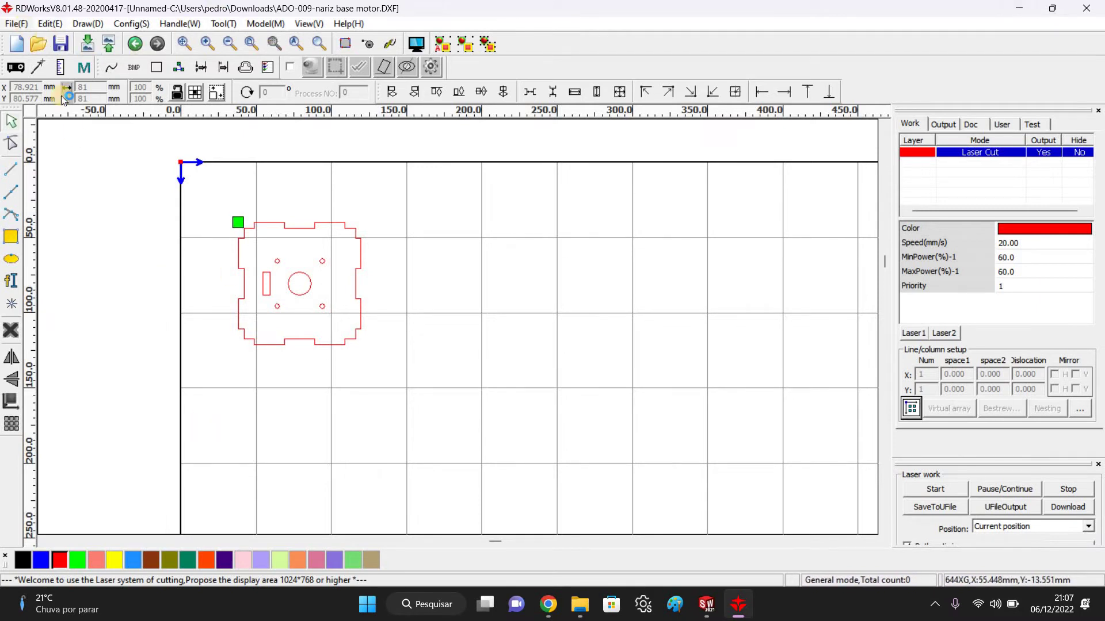
Import a second copy of ADO-009-nariz base motor from the Downloads folder into the layout.
left_click(50, 24)
mouse_move(17, 24)
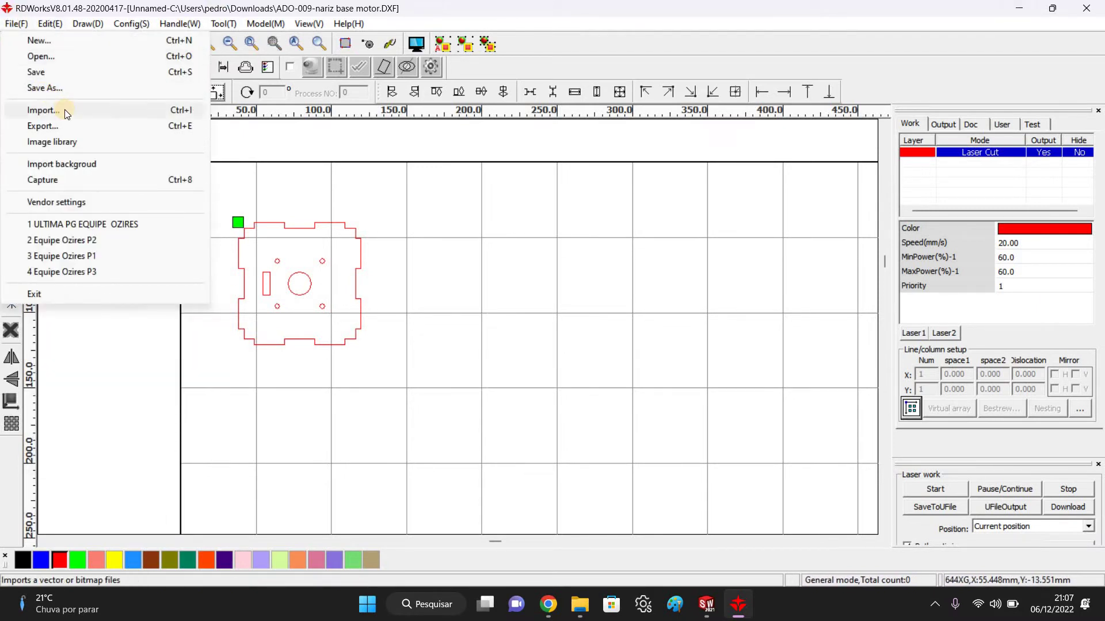
left_click(64, 110)
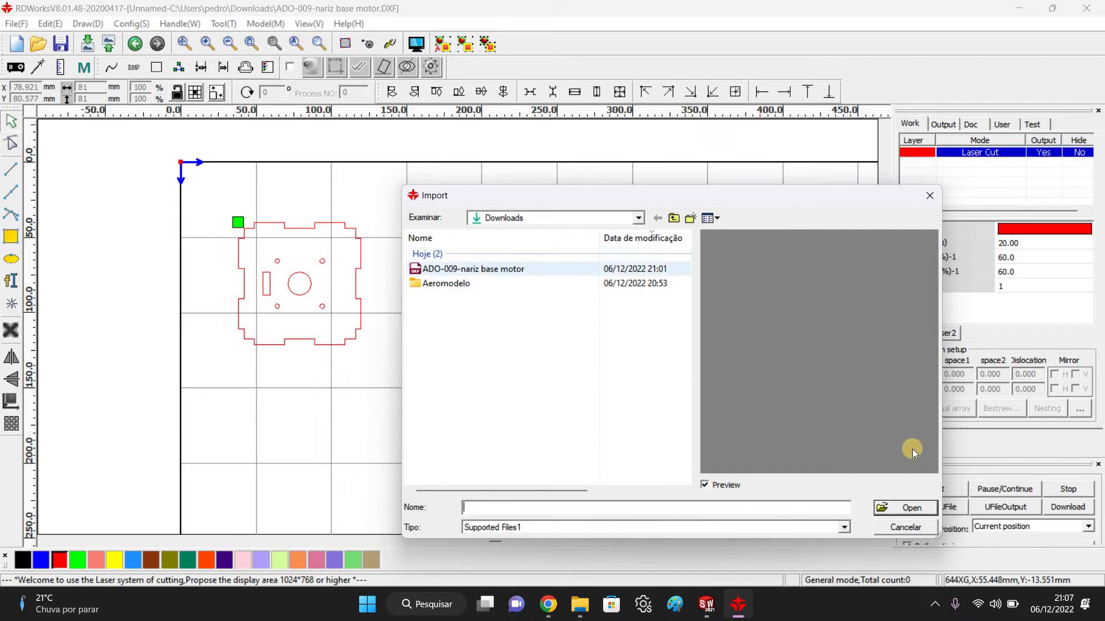
left_click(900, 508)
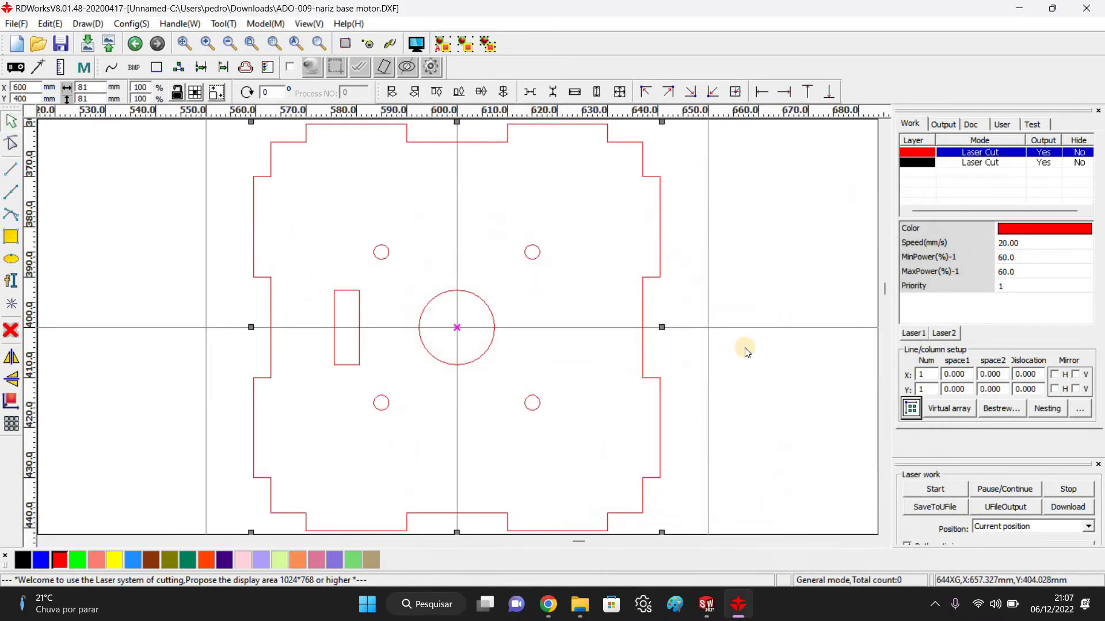
Move the imported plate copy beside the red plate, to about X 200 mm and Y 77 mm, and deselect it.
scroll(746, 352, "down", 5)
scroll(700, 394, "up", 2)
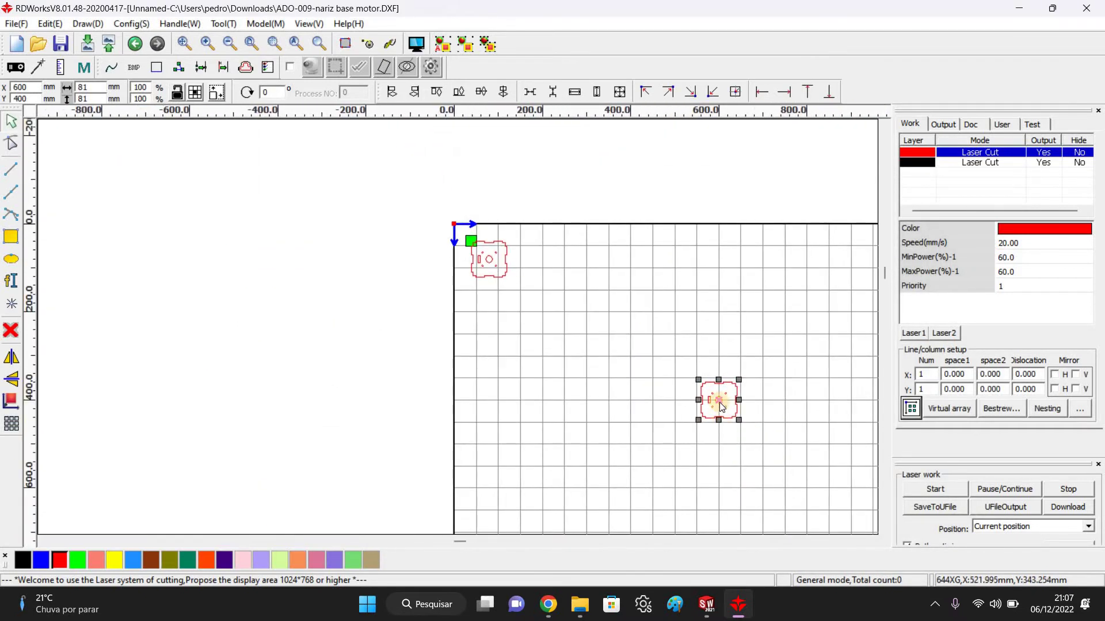
left_click_drag(719, 399, 544, 259)
scroll(575, 208, "up", 3)
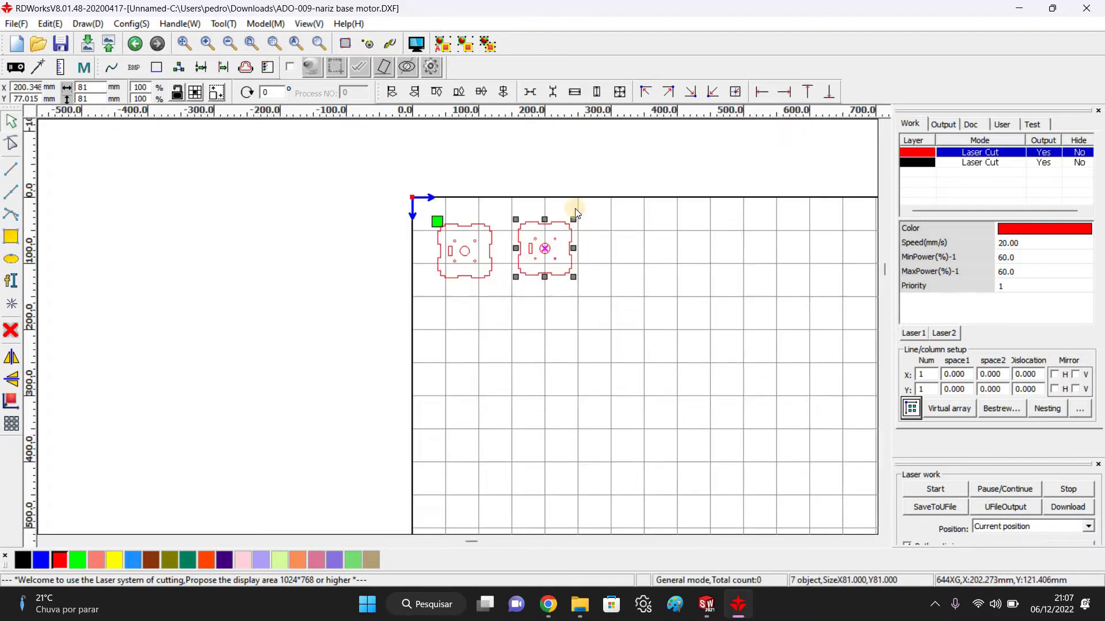
left_click(700, 239)
scroll(664, 283, "down", 3)
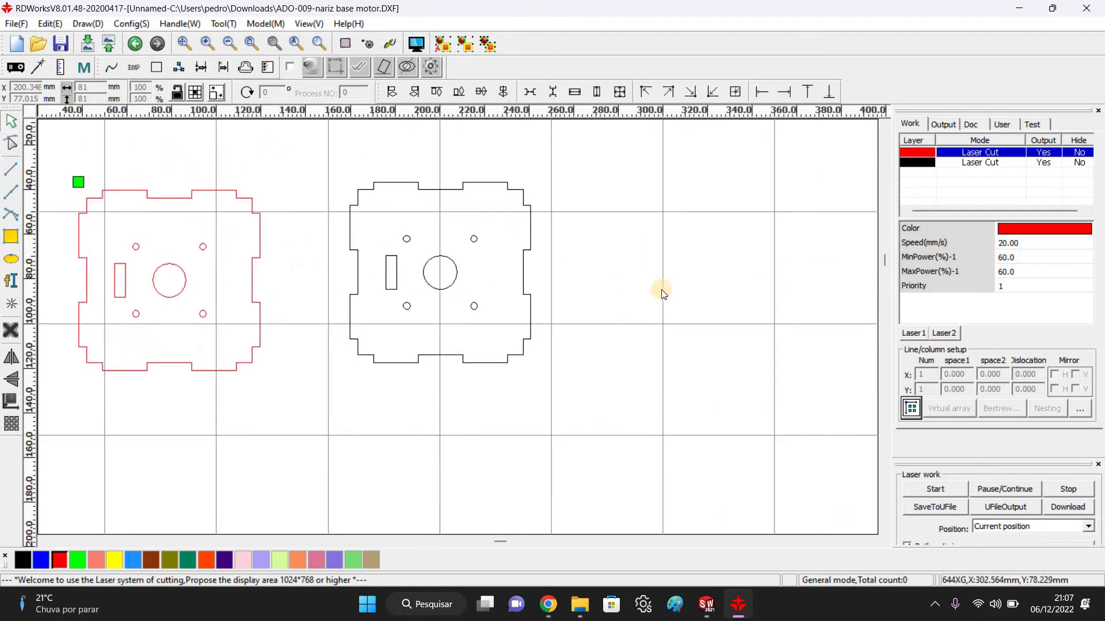
middle_click_drag(707, 301, 626, 302)
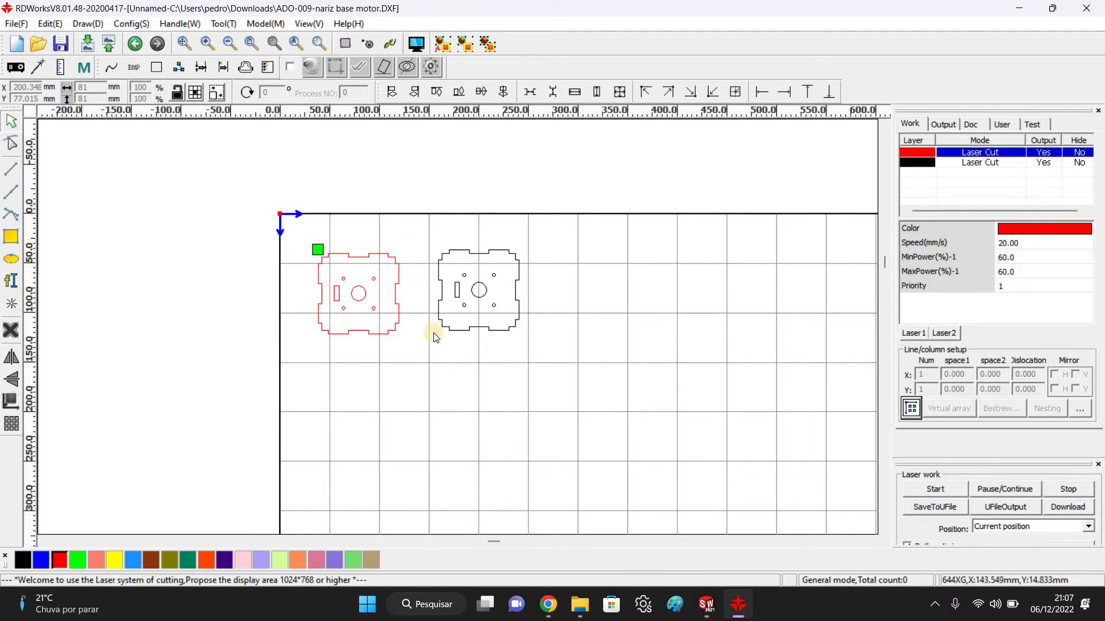
Select the whole second plate with its holes and assign it to the black layer.
left_click_drag(539, 383, 550, 356)
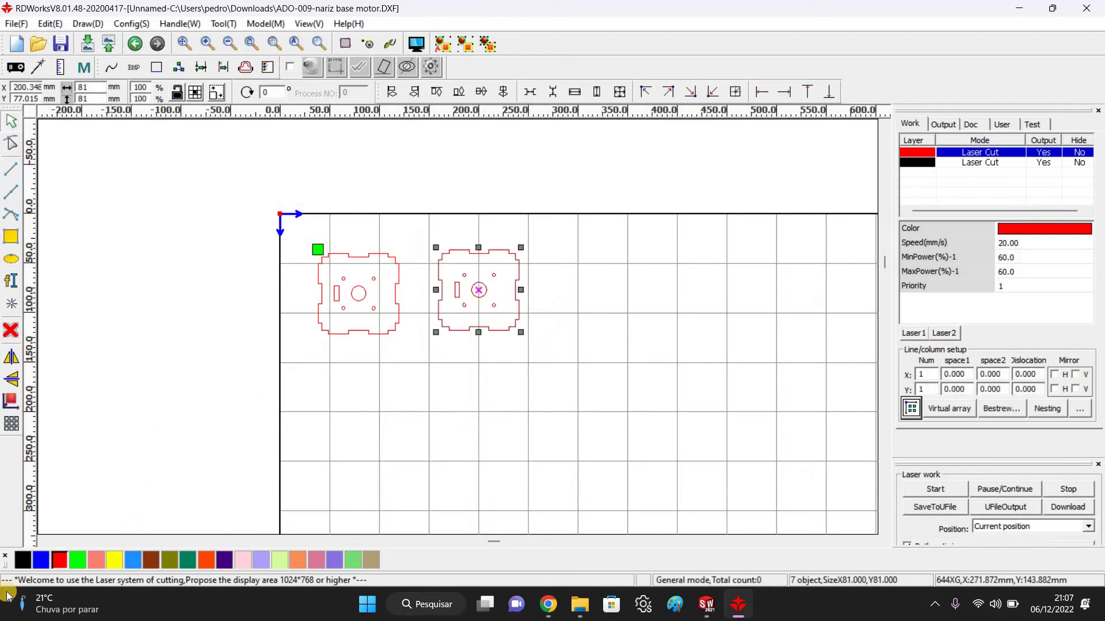
left_click(25, 565)
left_click(472, 313)
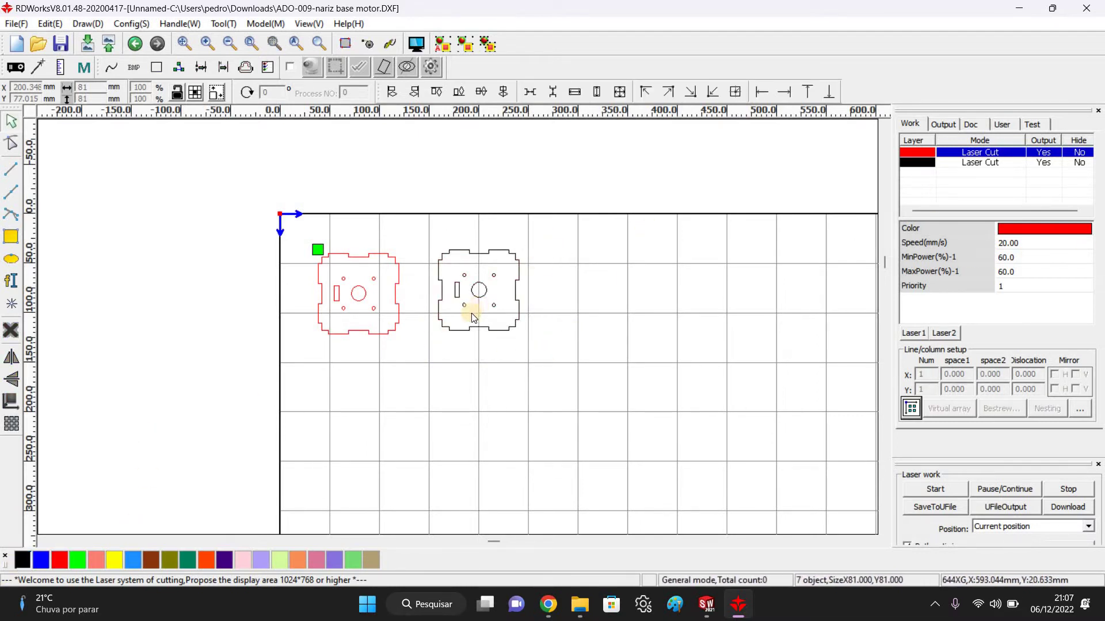
Review the black layer's speed, minimum and maximum power, and priority parameters.
left_click(918, 172)
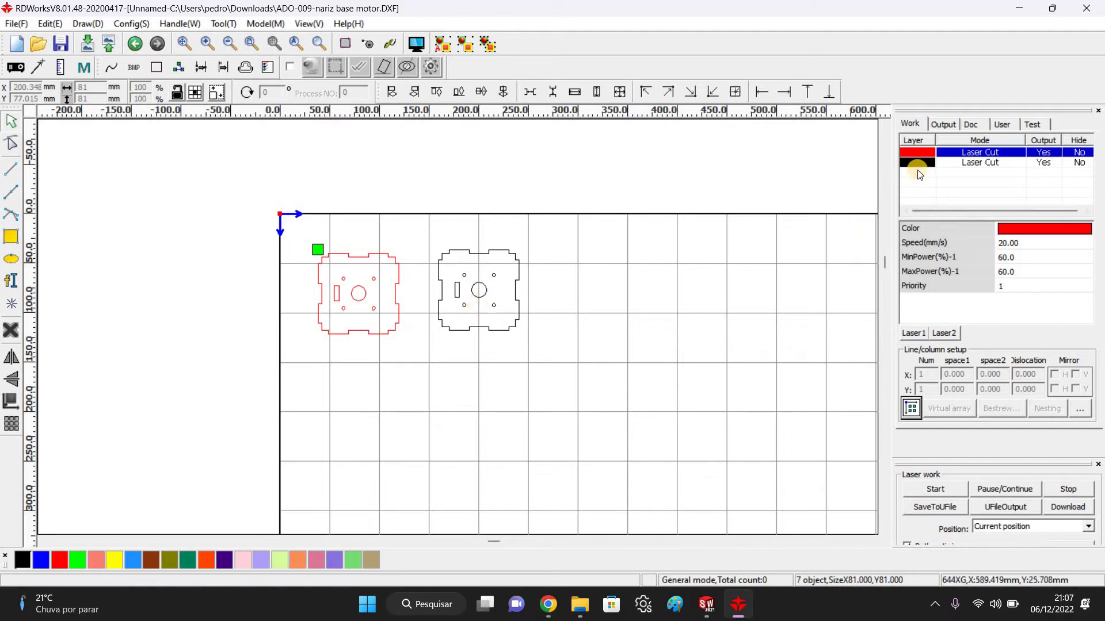
left_click(926, 164)
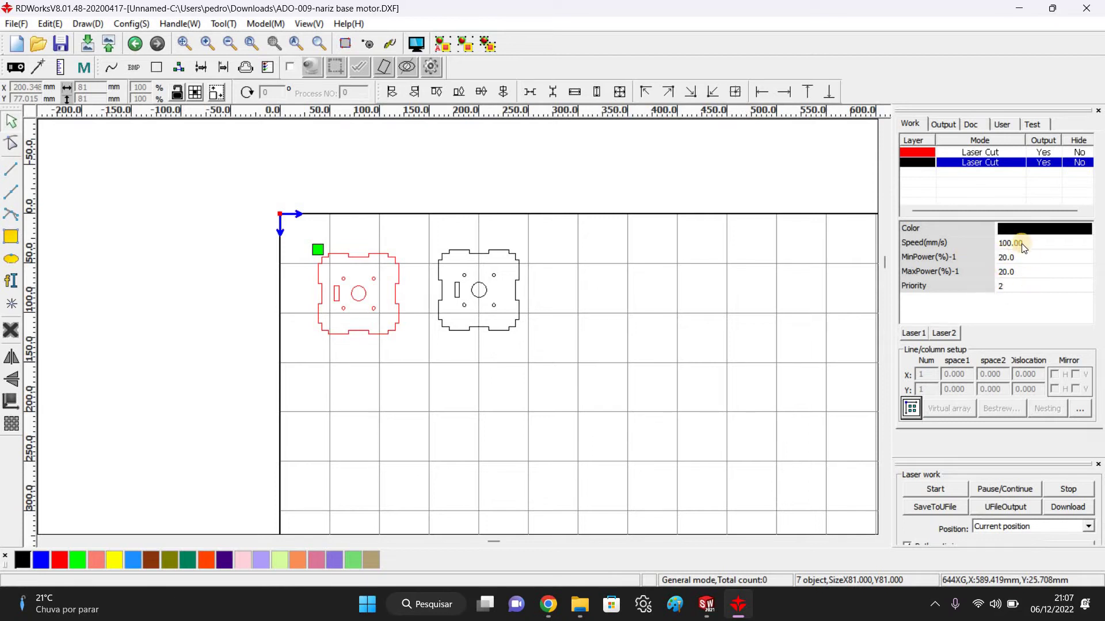
left_click(1011, 259)
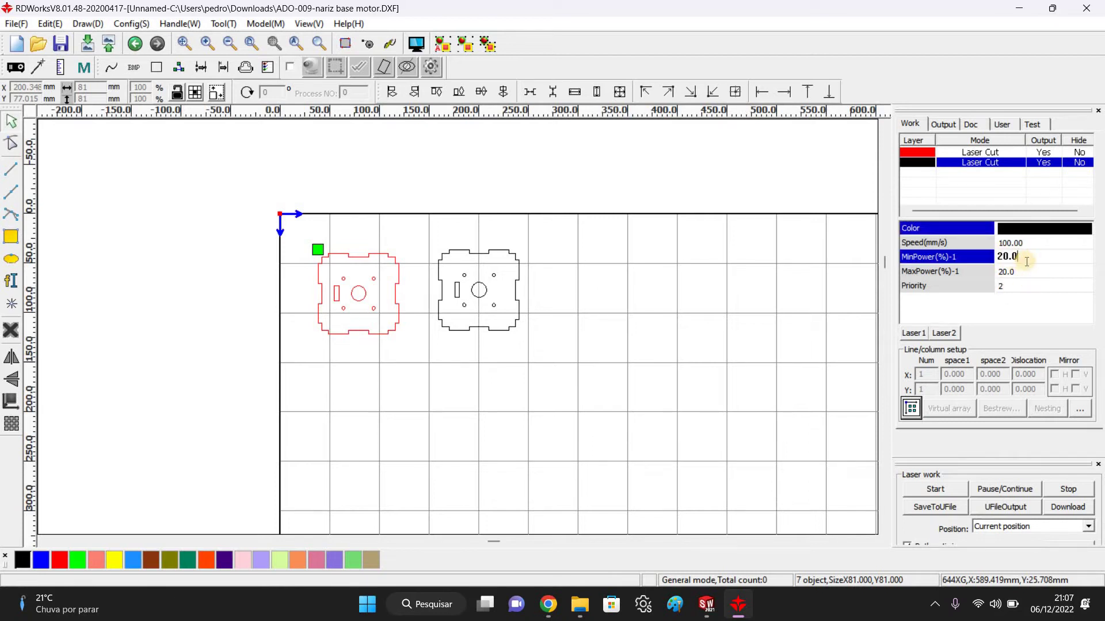
left_click(1002, 286)
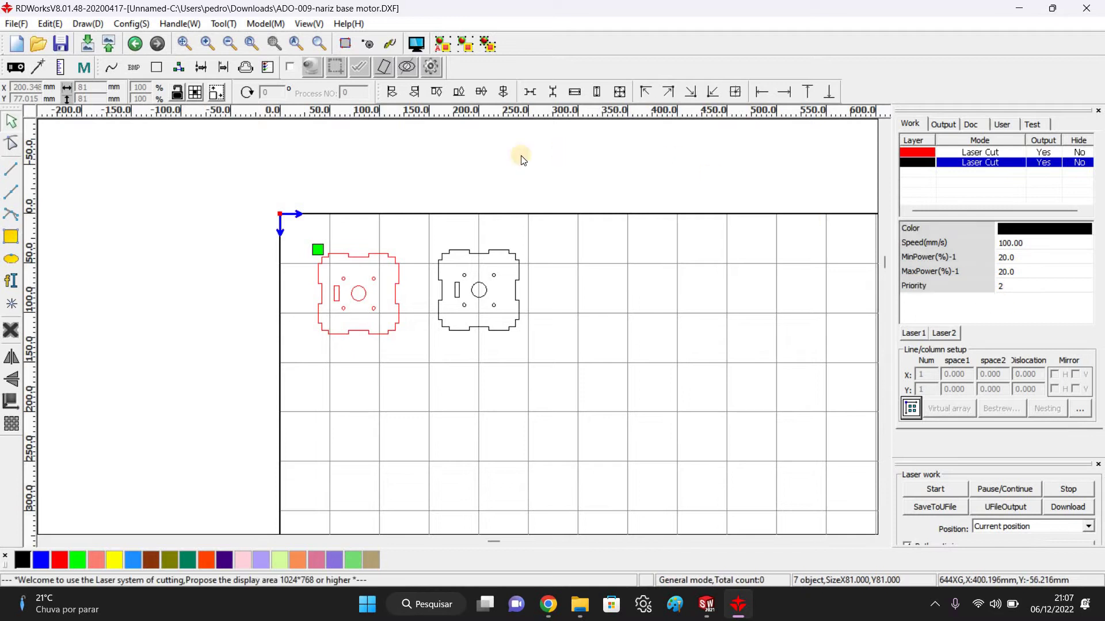
Select the black plate with its holes and scale it up proportionally to about 184 mm square.
scroll(550, 217, "down", 2)
scroll(569, 222, "up", 5)
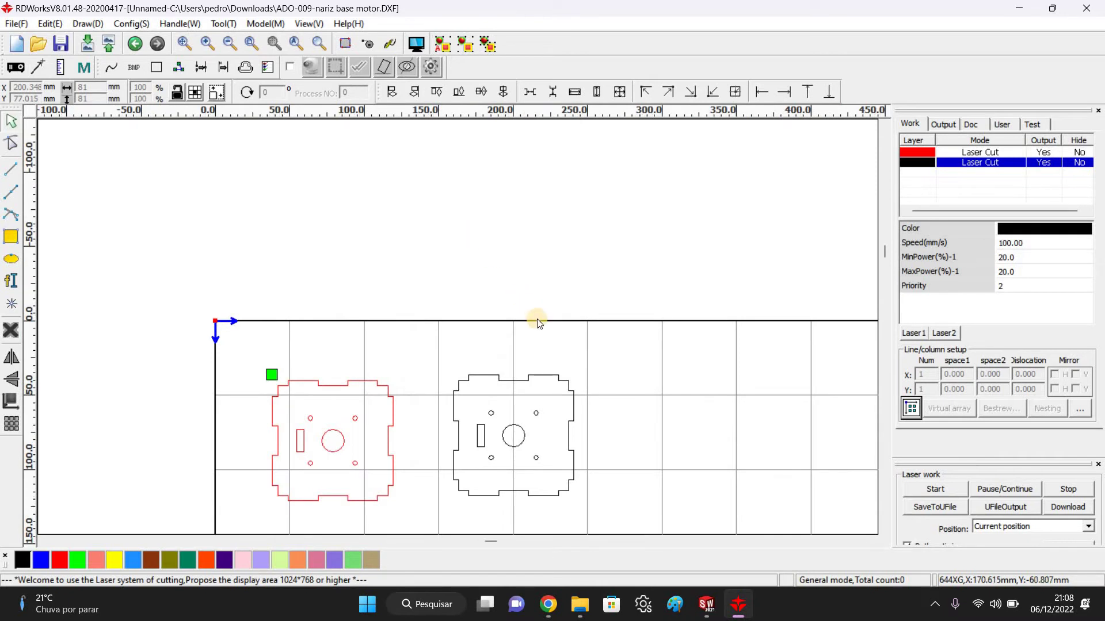
scroll(498, 304, "down", 2)
scroll(495, 298, "up", 2)
scroll(495, 298, "down", 2)
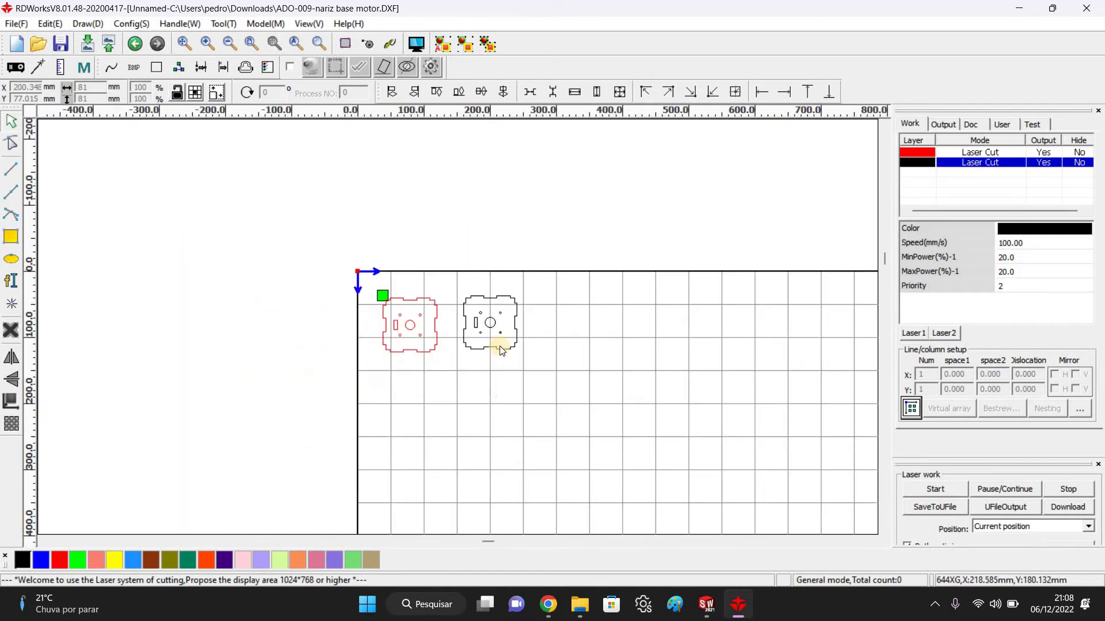
middle_click_drag(499, 345, 496, 301)
left_click_drag(439, 234, 571, 375)
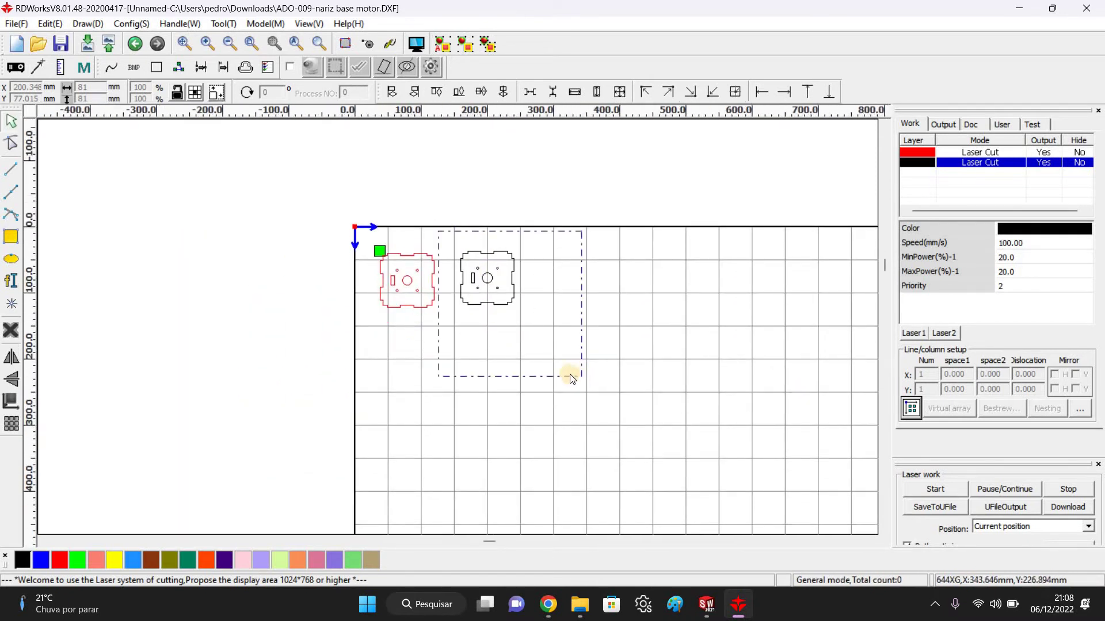
left_click_drag(514, 303, 581, 373)
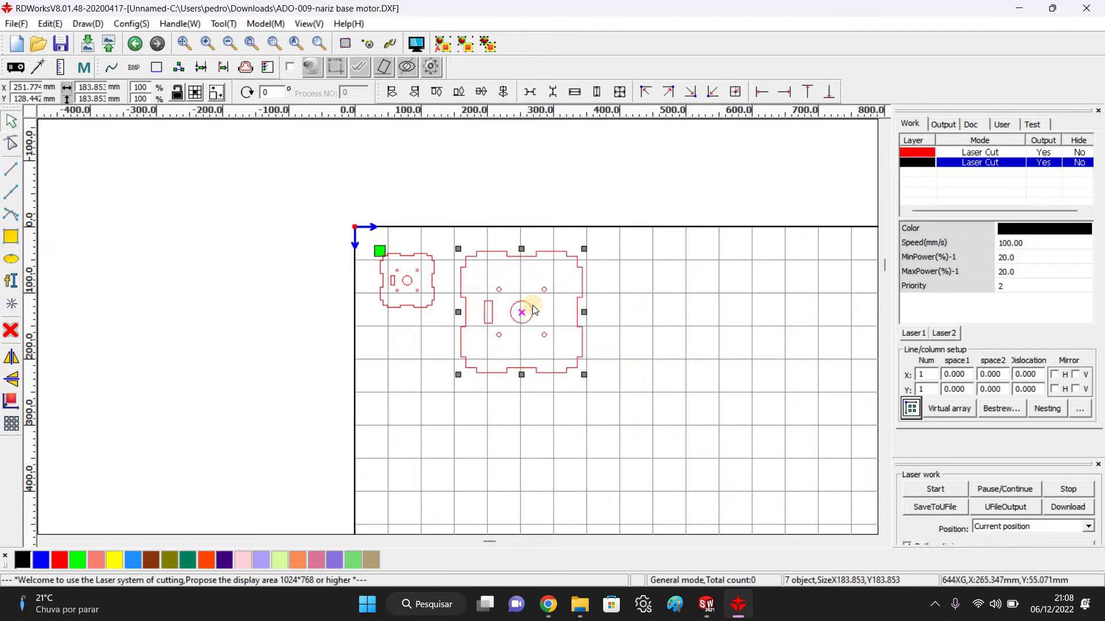
scroll(582, 352, "down", 1)
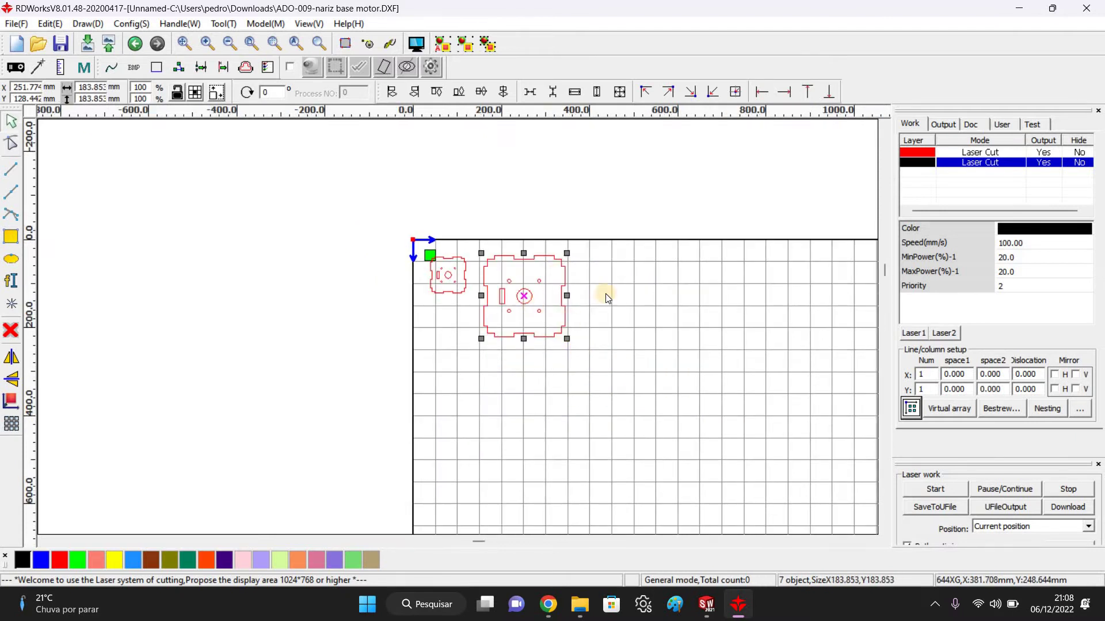
left_click(627, 296)
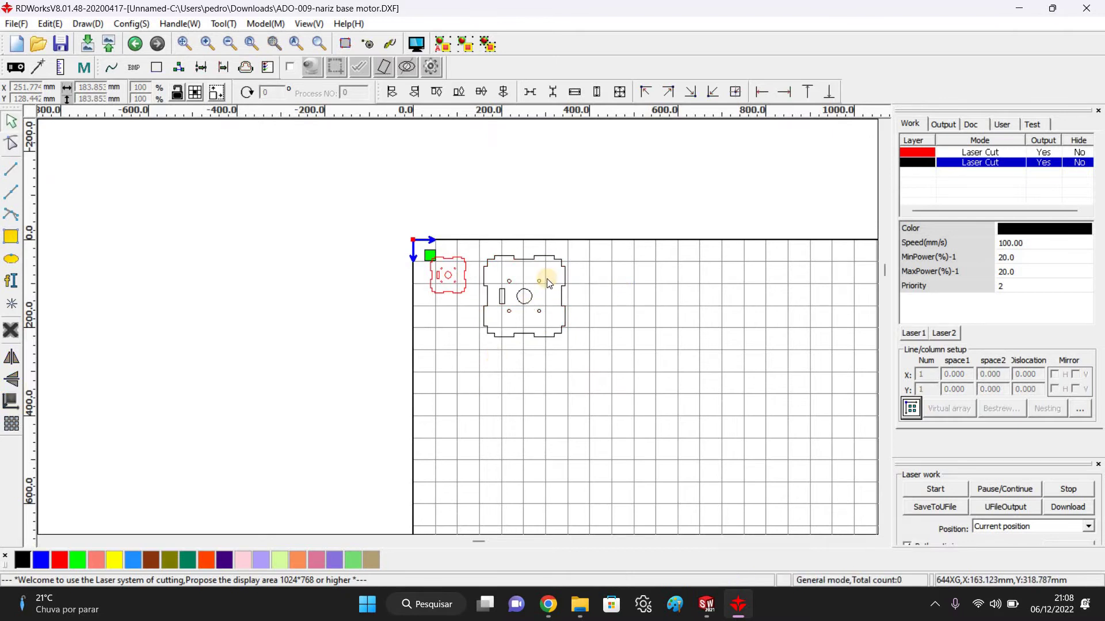
Compare the enlarged black plate with the red plate and the overall work area.
scroll(548, 283, "up", 1)
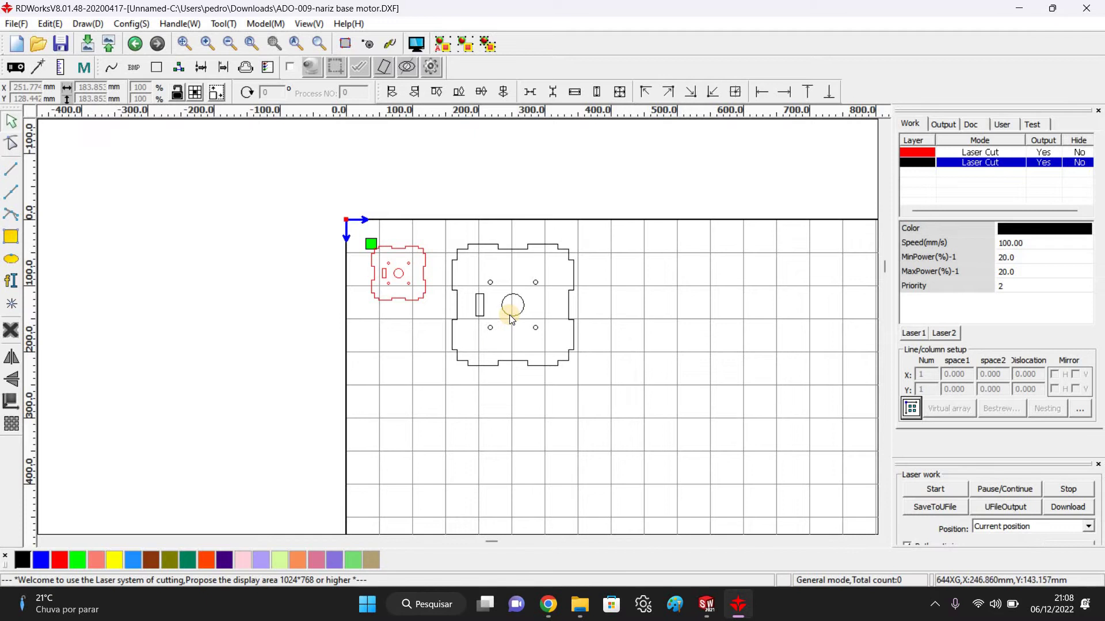
scroll(509, 315, "down", 1)
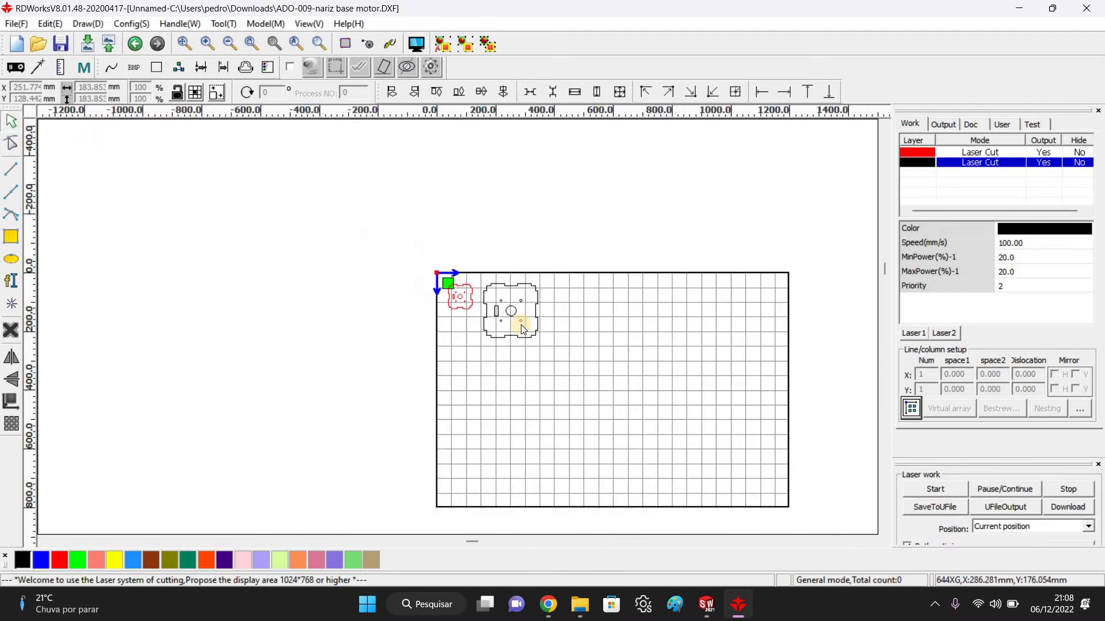
scroll(520, 324, "up", 3)
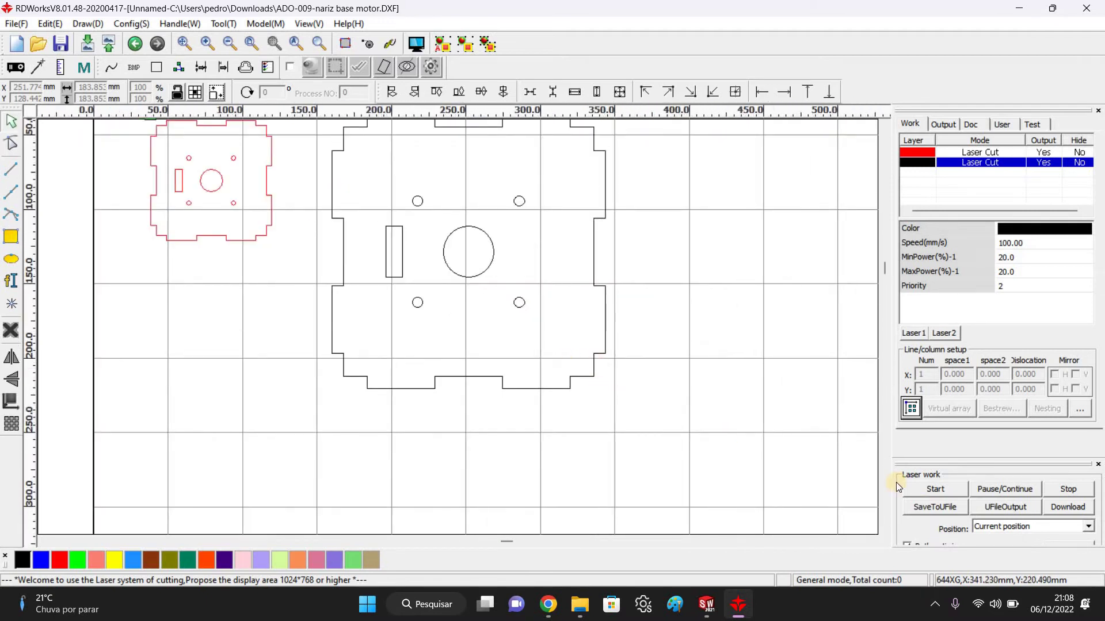
scroll(729, 303, "down", 3)
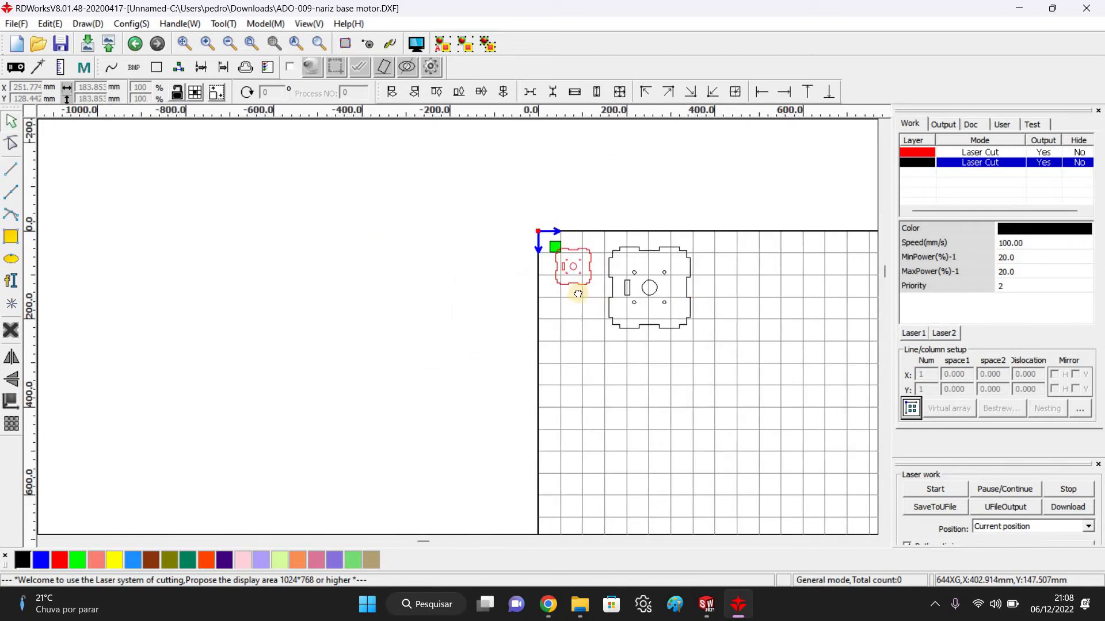
scroll(577, 294, "down", 2)
scroll(569, 295, "down", 1)
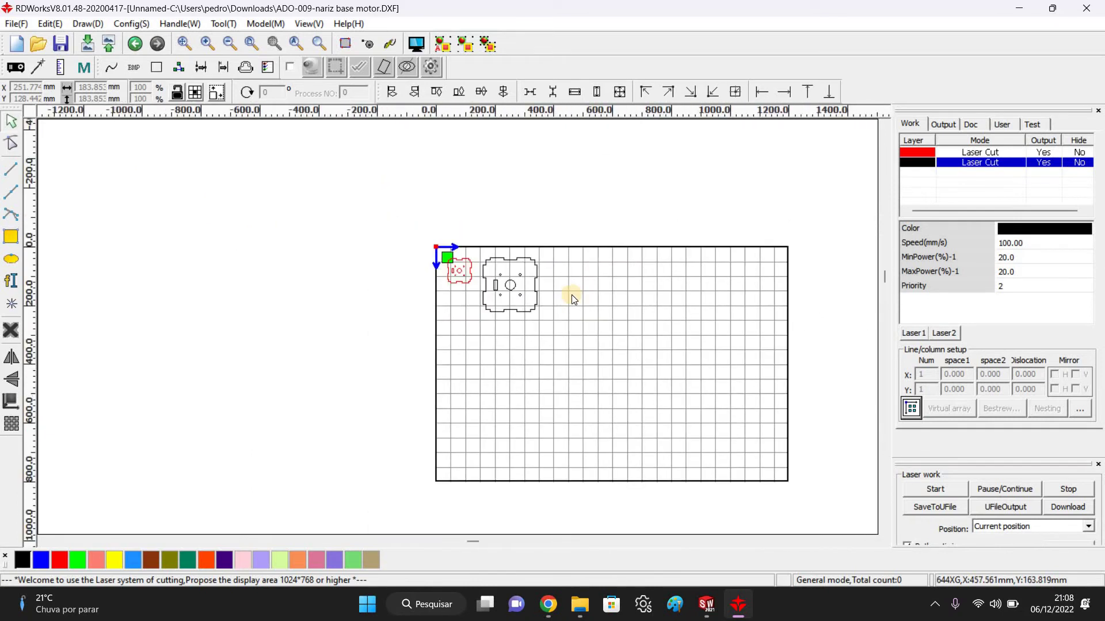
scroll(572, 294, "up", 3)
scroll(352, 236, "down", 2)
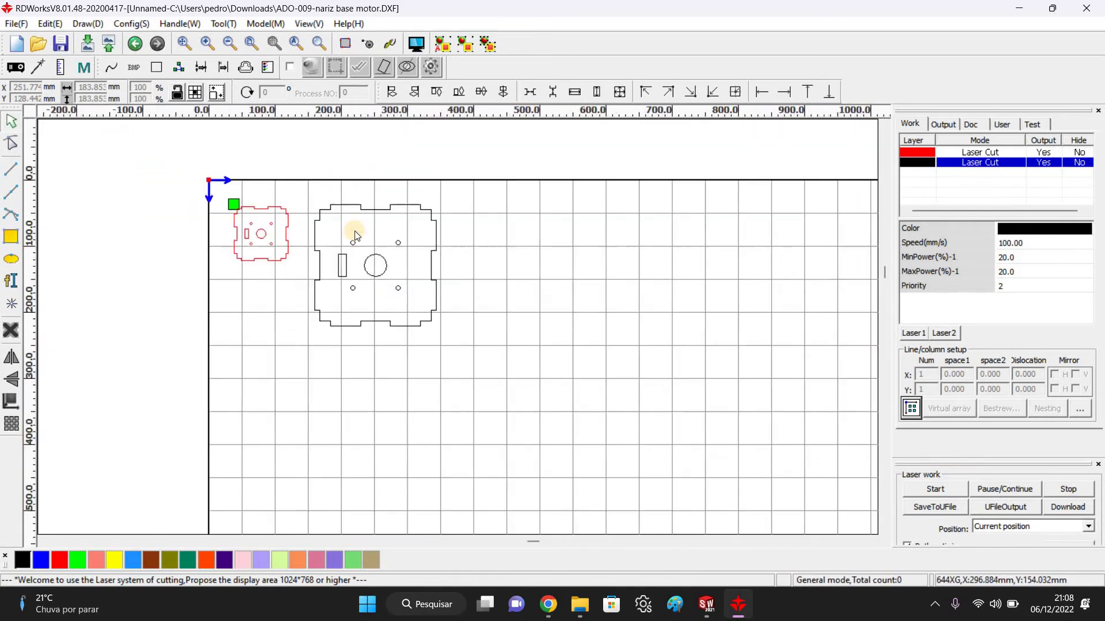
Delete the entire enlarged black plate with its holes, keeping only the red plate.
scroll(355, 240, "up", 1)
scroll(406, 246, "up", 1)
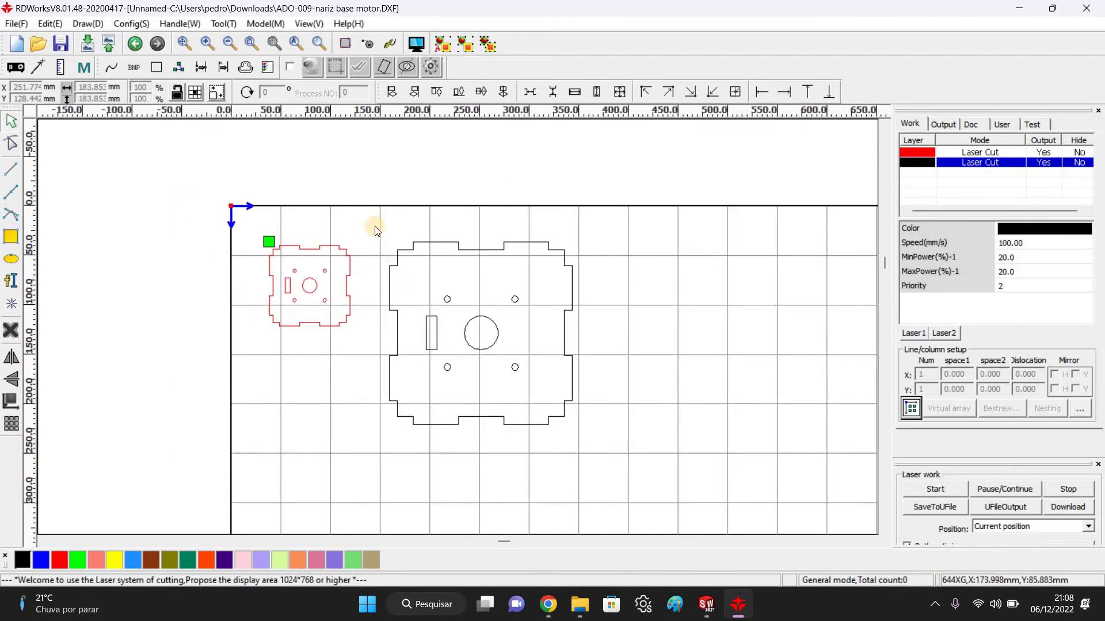
left_click_drag(365, 220, 613, 467)
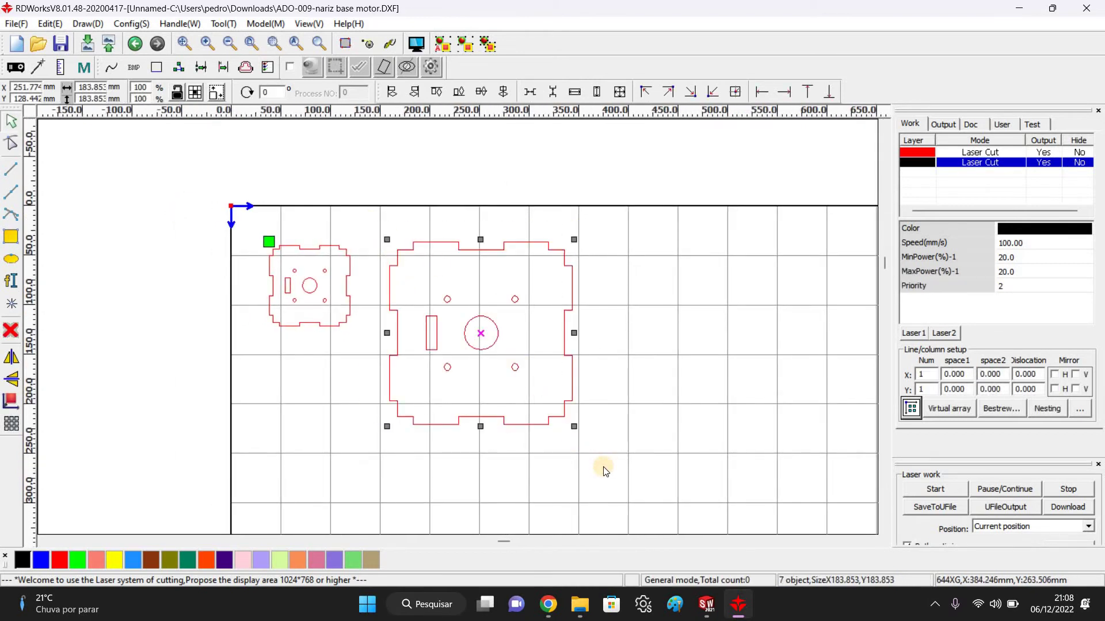
key("Delete")
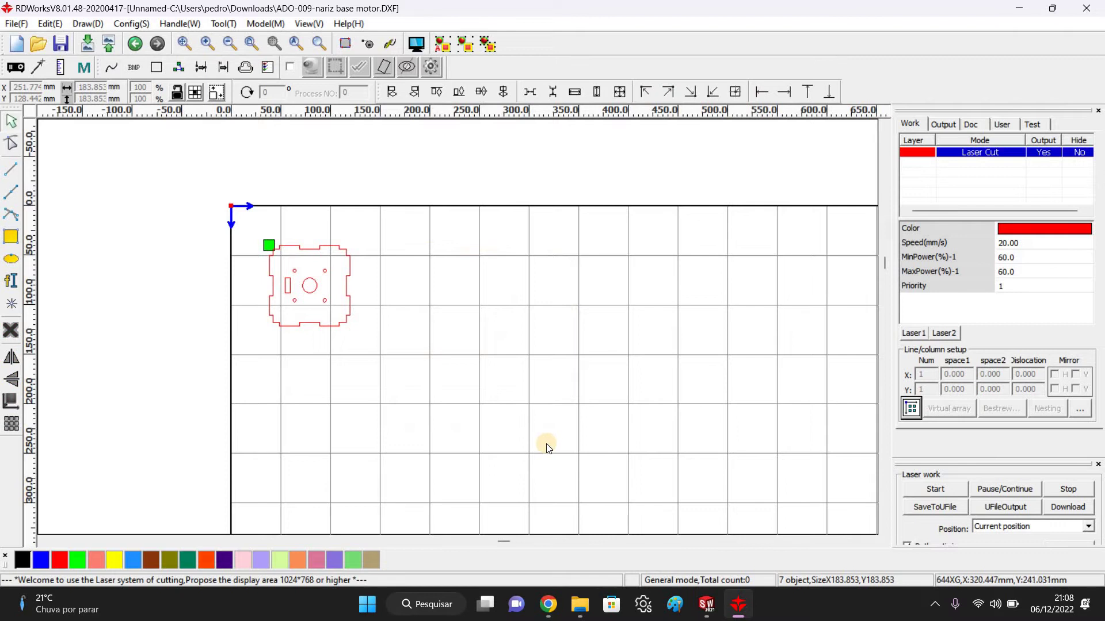
scroll(546, 443, "down", 2)
scroll(546, 444, "down", 1)
middle_click_drag(333, 518, 257, 439)
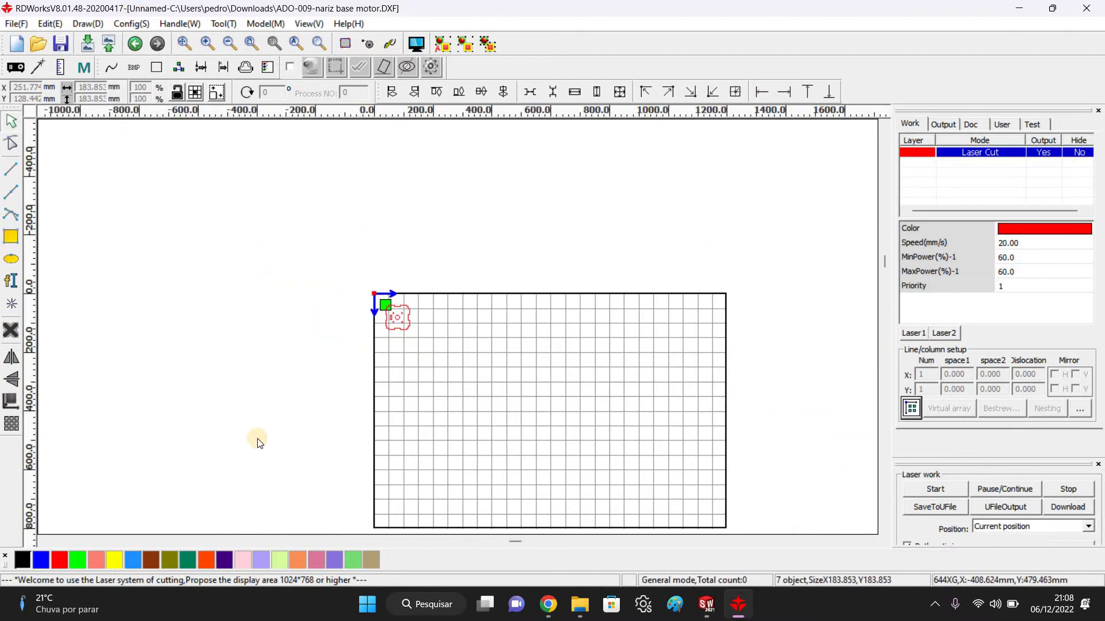
middle_click_drag(515, 429, 454, 353)
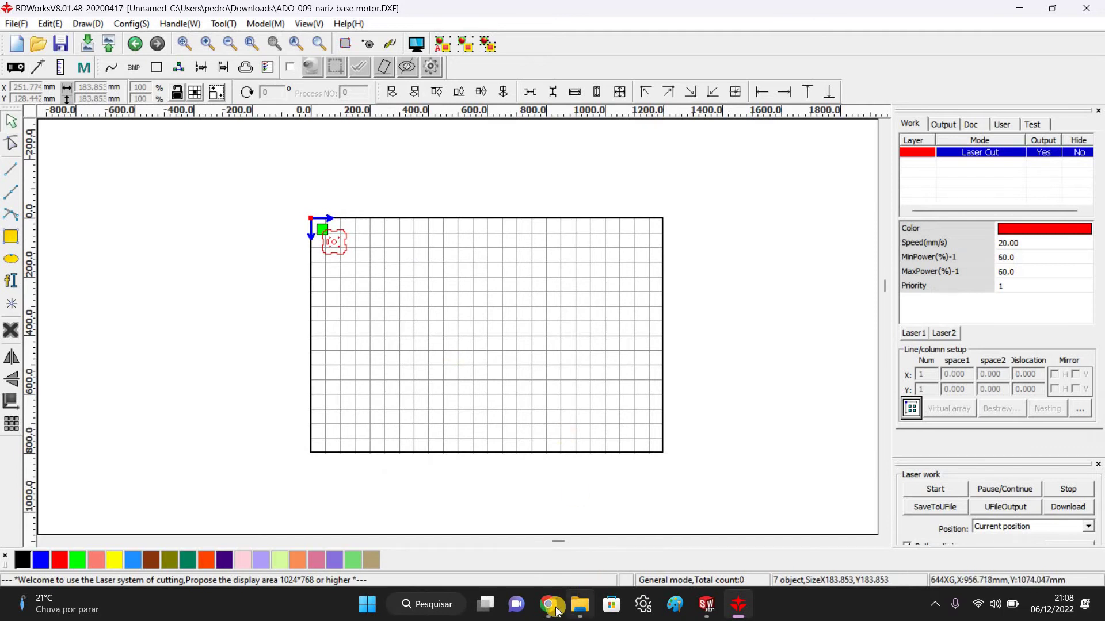
scroll(333, 233, "up", 5)
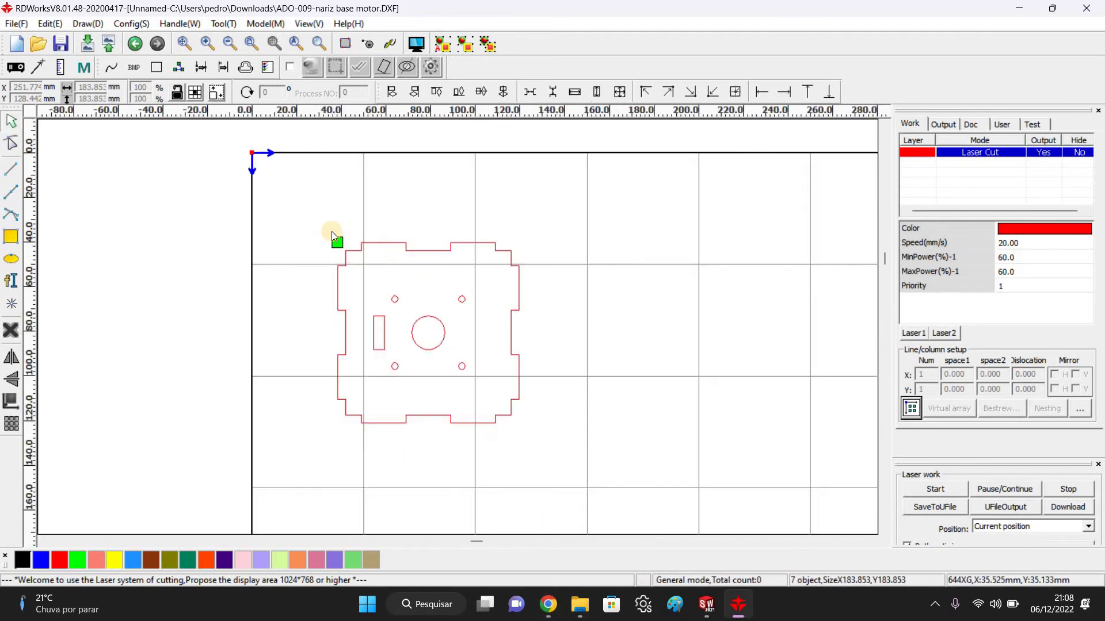
scroll(339, 237, "down", 6)
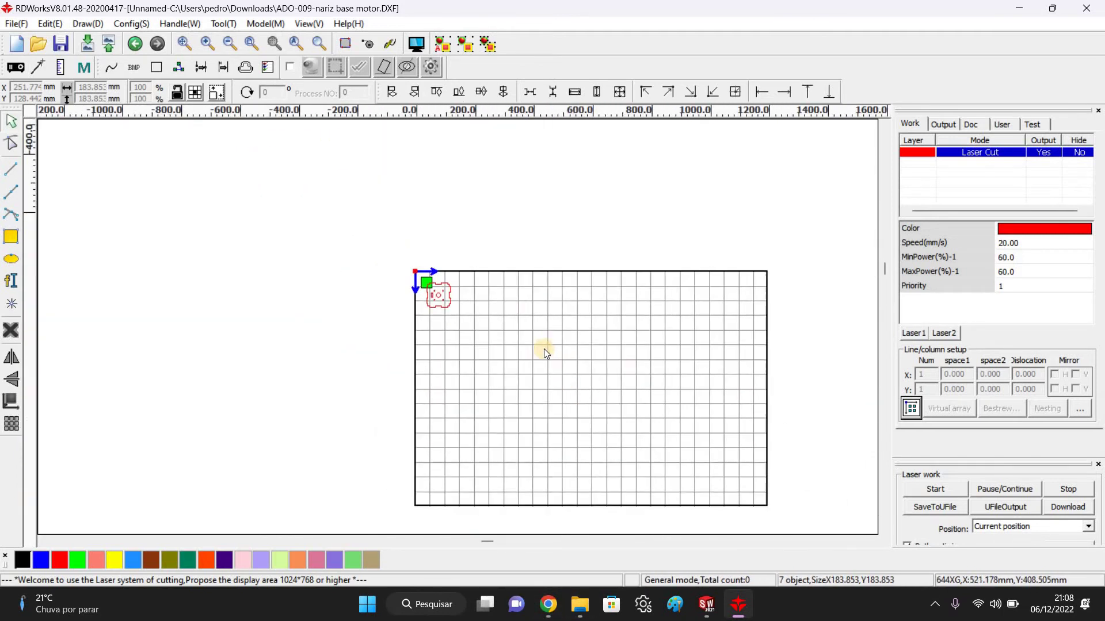
scroll(549, 342, "up", 1)
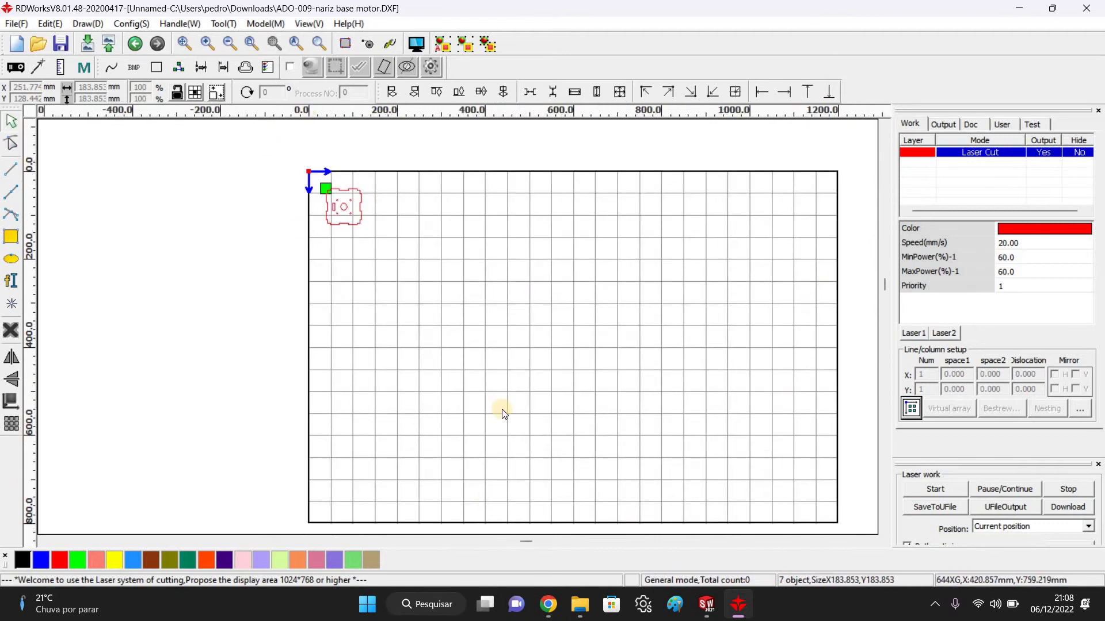
Switch to the laser cutting manual in Chrome and find the instructions for previewing the cutting time.
mouse_move(547, 603)
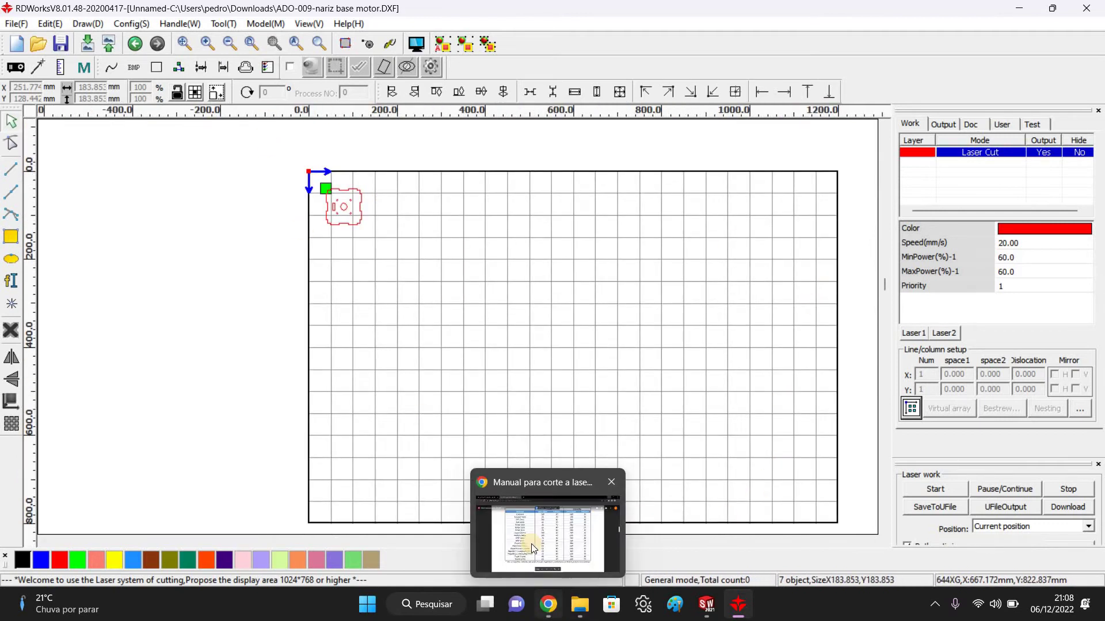
left_click(523, 524)
scroll(454, 383, "down", 8)
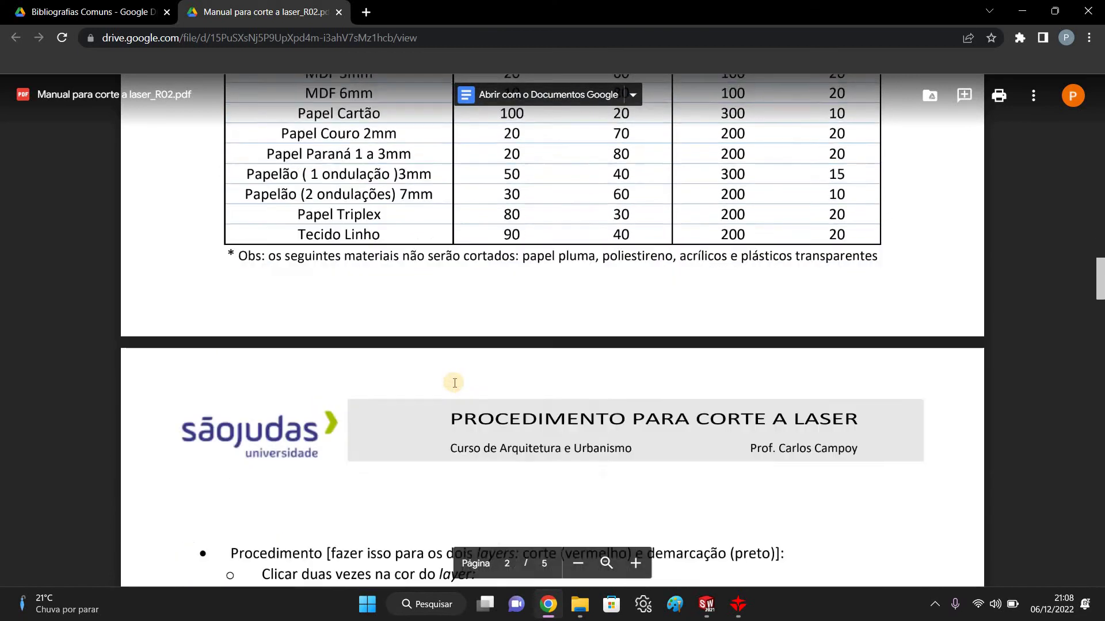
scroll(455, 383, "down", 7)
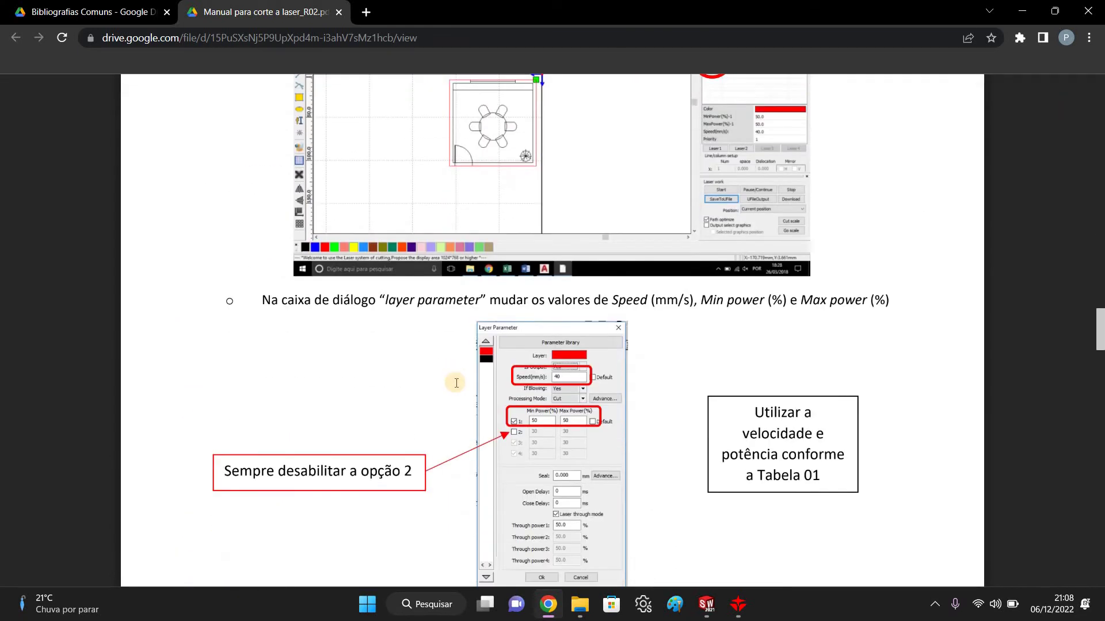
scroll(457, 383, "down", 10)
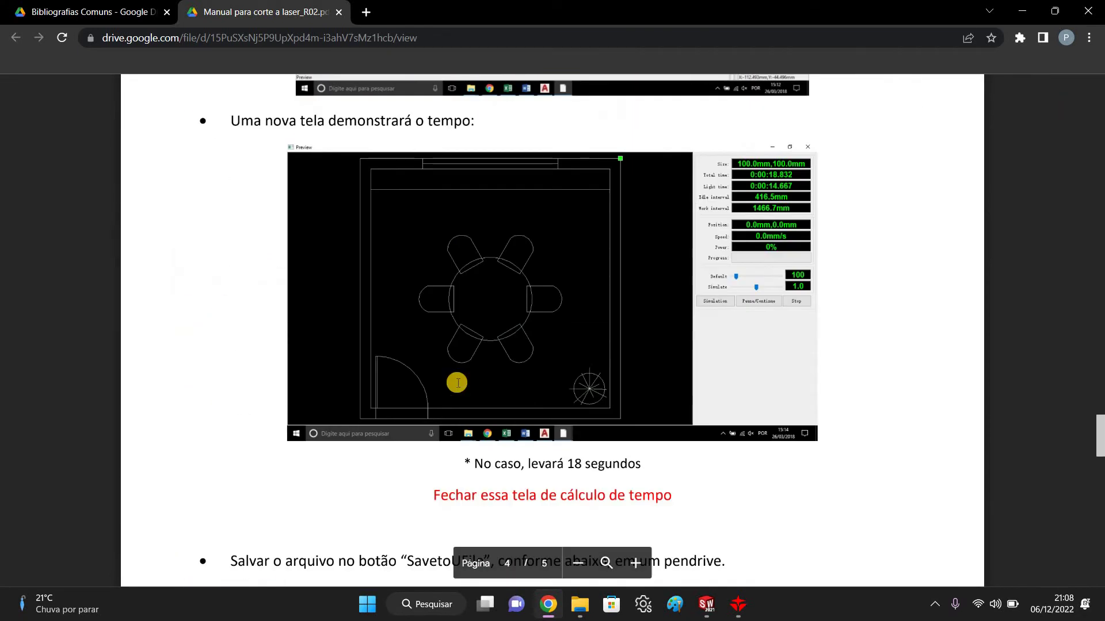
scroll(458, 383, "up", 10)
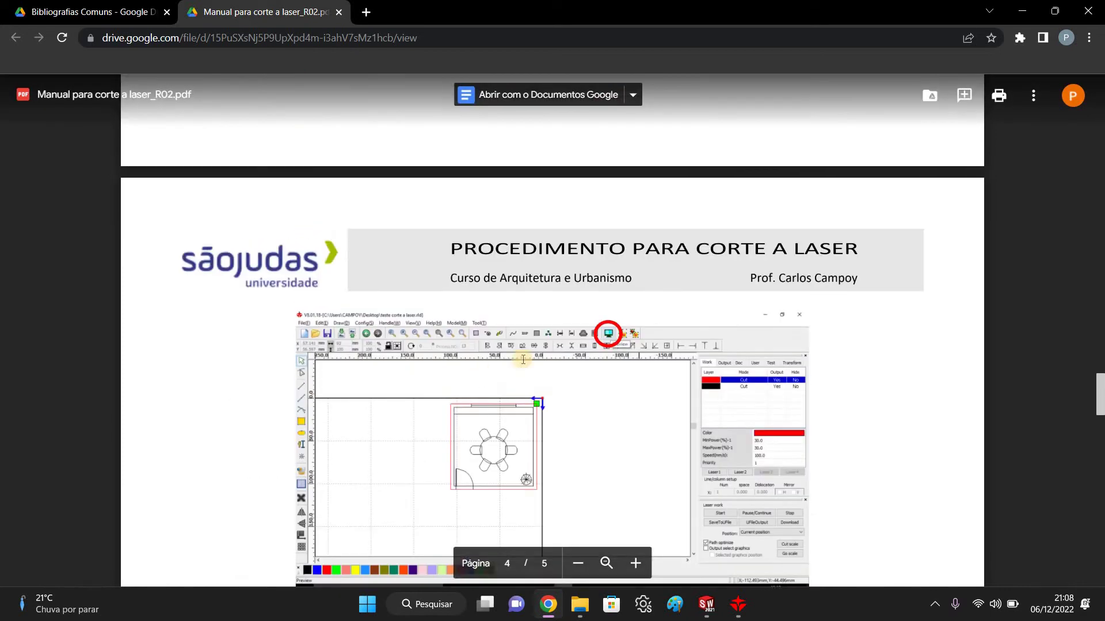
scroll(616, 339, "down", 3)
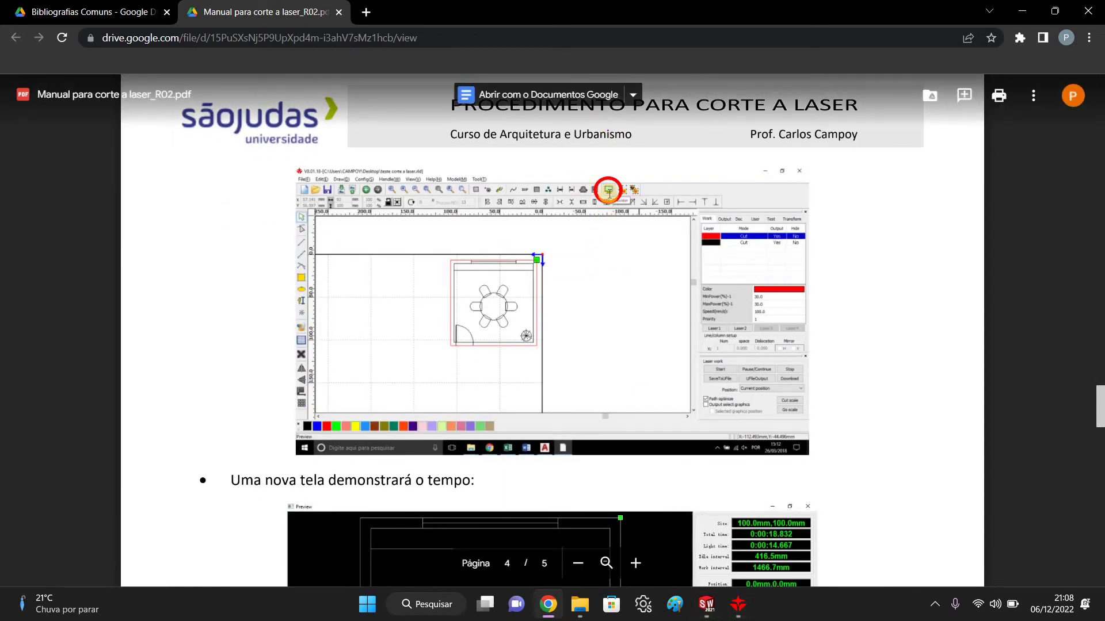
Switch to RDWorks and open the cutting preview of the red plate to check its total time.
mouse_move(738, 604)
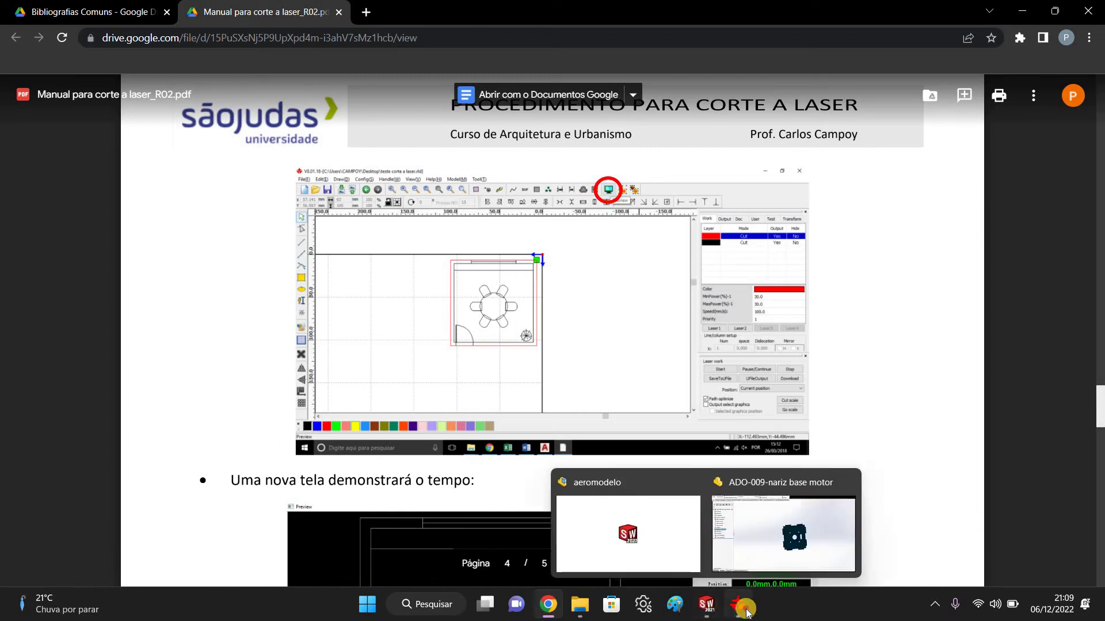
left_click(789, 532)
left_click(415, 43)
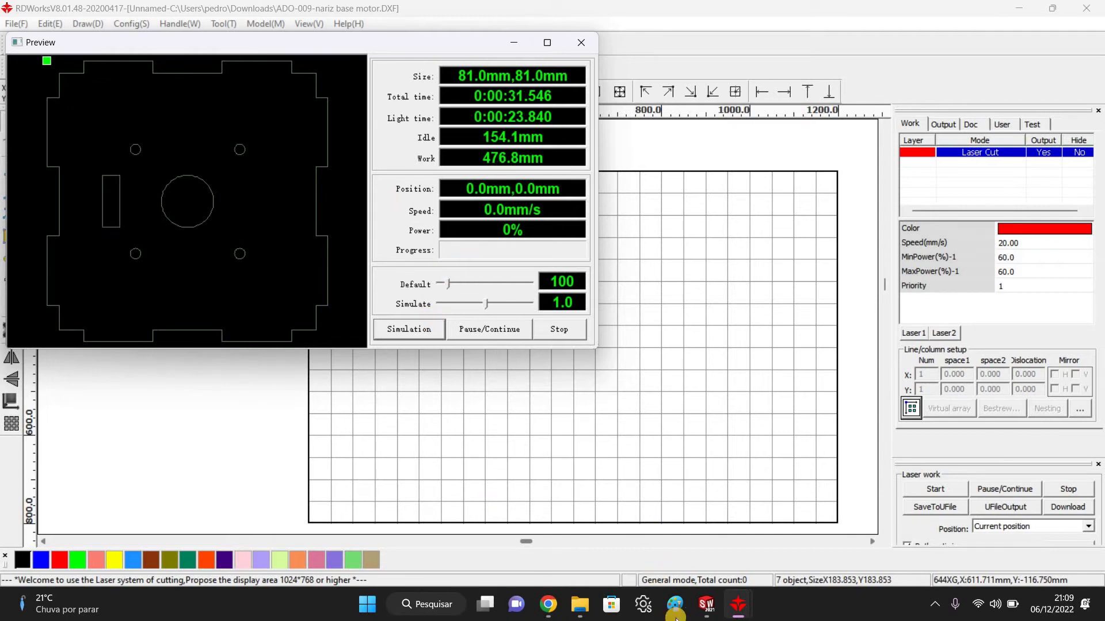
Return to the manual in Chrome and read the instructions on closing the time preview and saving with SaveToUFile.
left_click(551, 605)
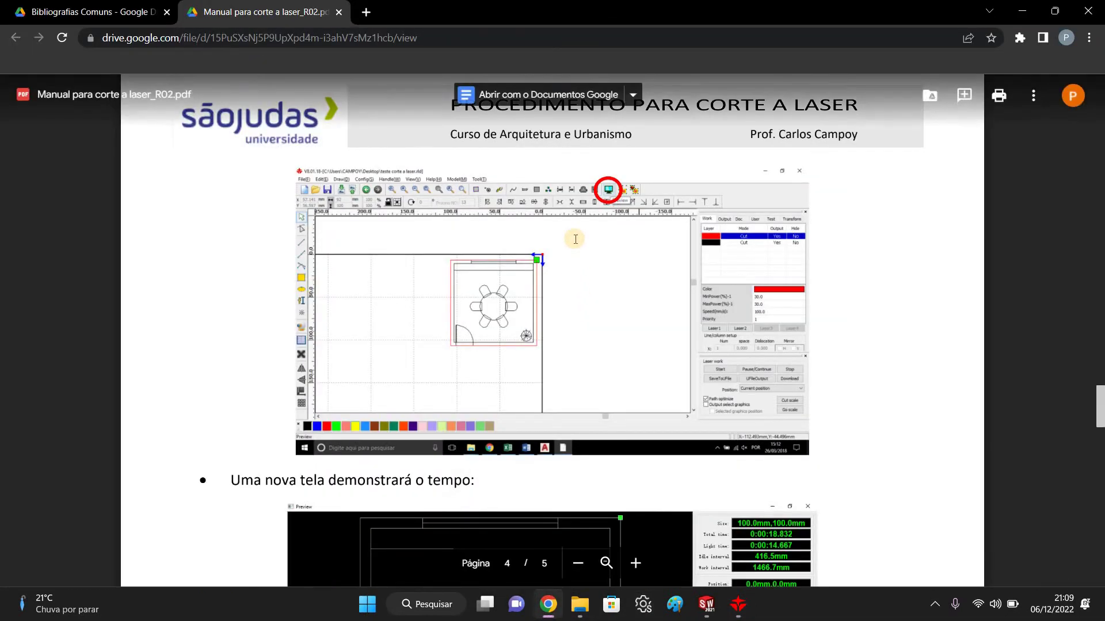
scroll(574, 238, "down", 6)
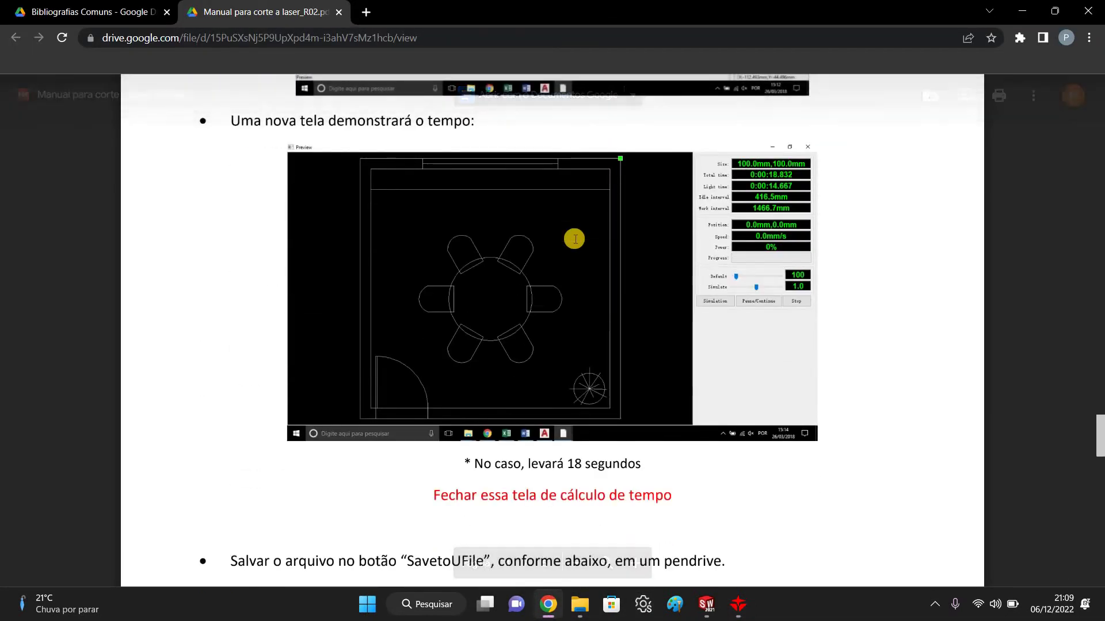
scroll(610, 299, "up", 1)
scroll(593, 475, "down", 1)
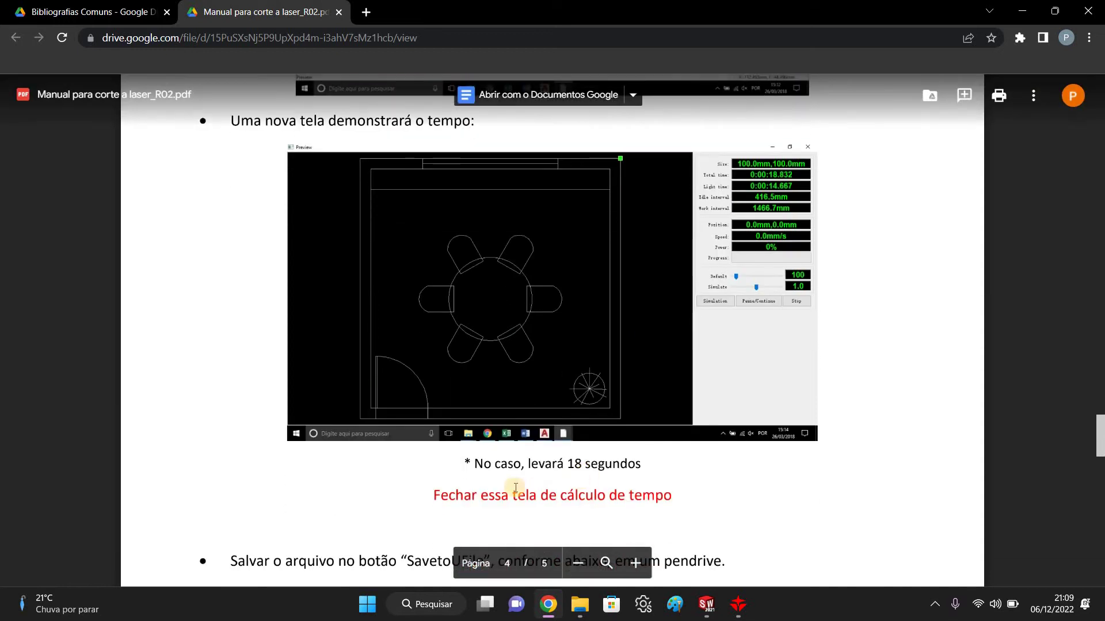
scroll(540, 385, "down", 3)
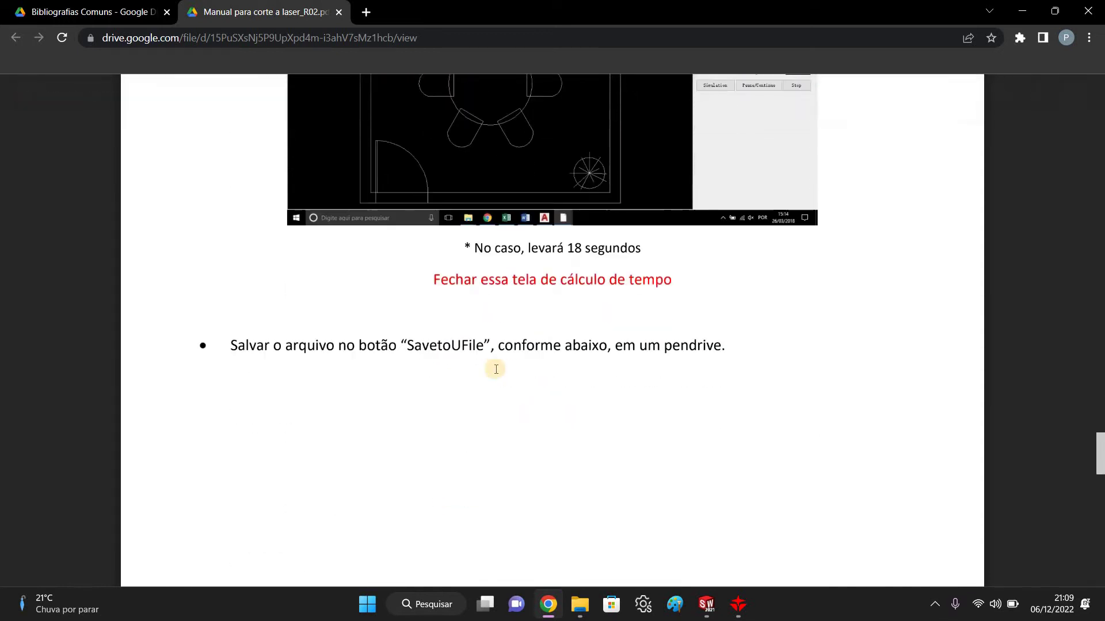
scroll(495, 369, "up", 2)
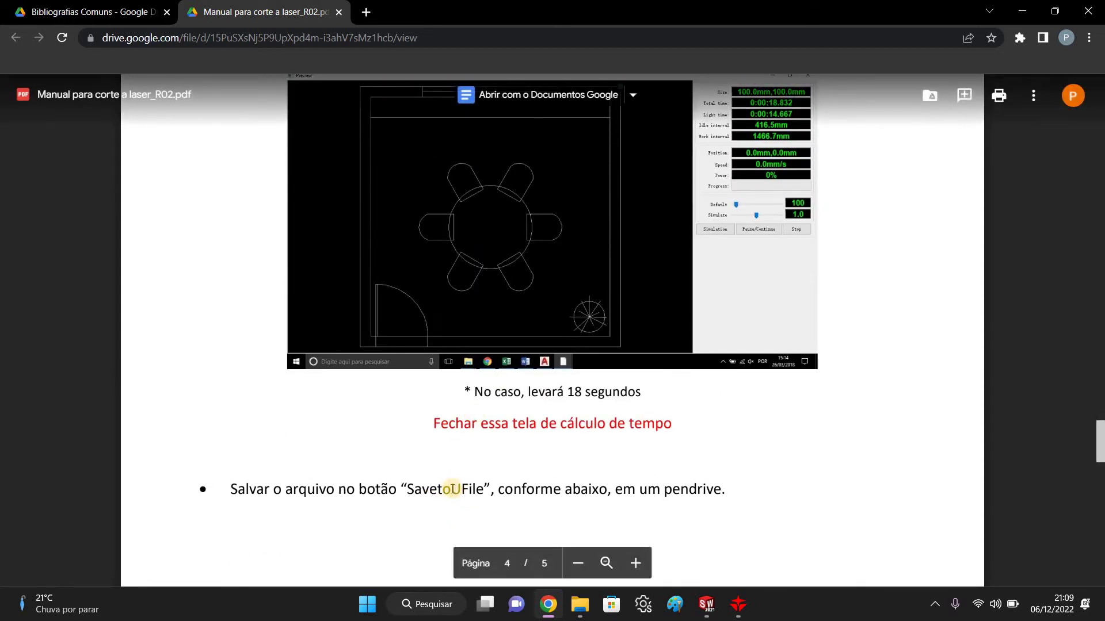
Switch back to RDWorks and close the cutting time preview.
mouse_move(738, 603)
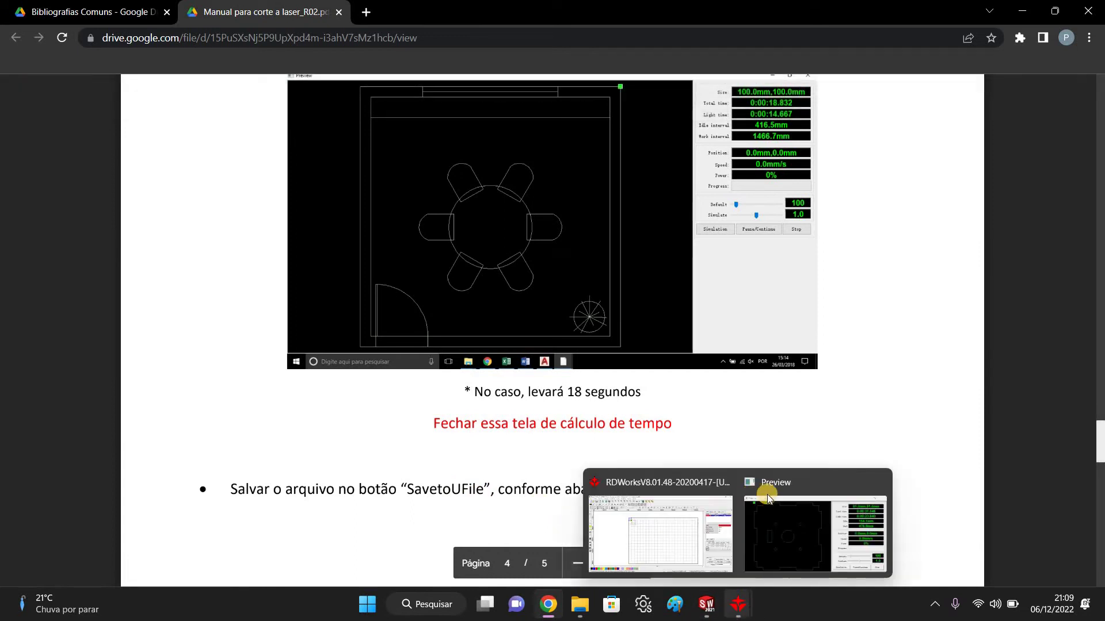
left_click(776, 519)
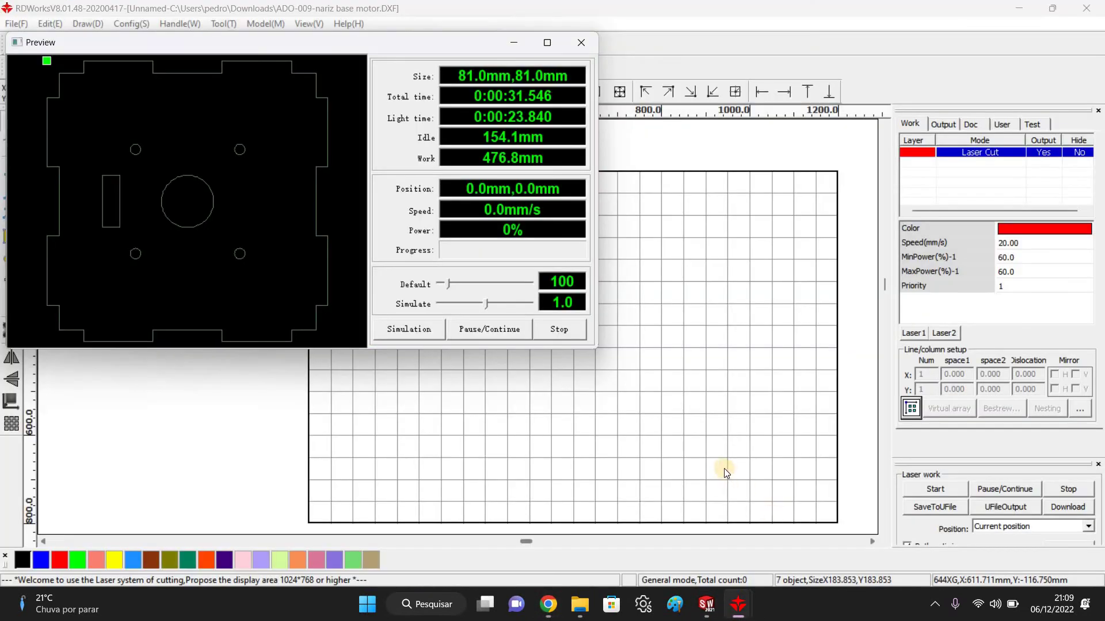
left_click(578, 50)
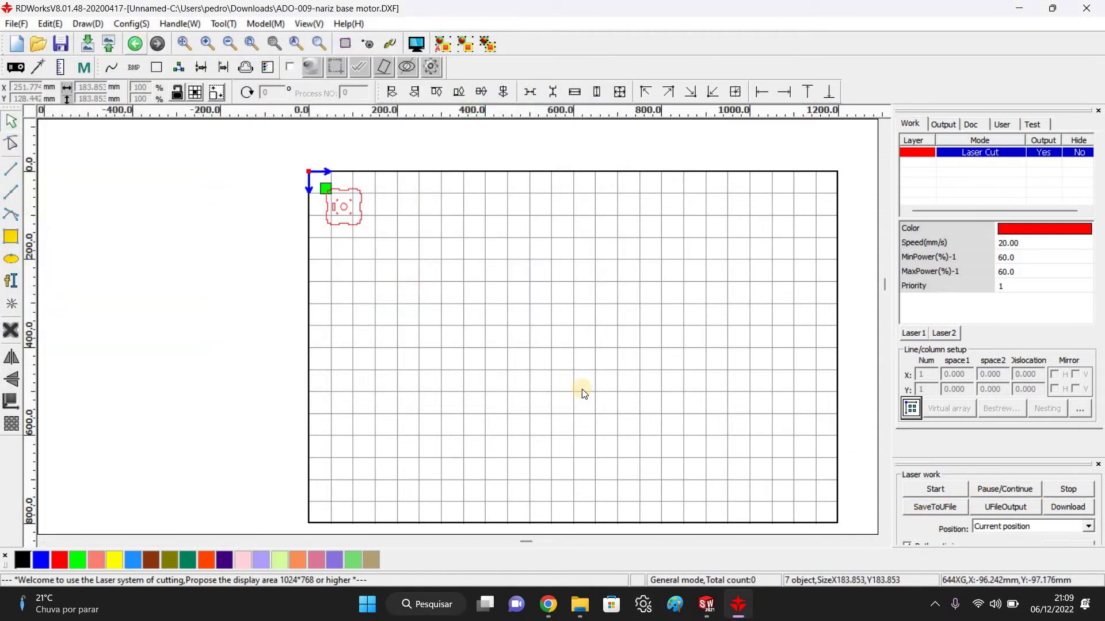
Save the plate project in the Downloads folder as teste in .rld format.
scroll(589, 367, "up", 2)
scroll(557, 360, "down", 3)
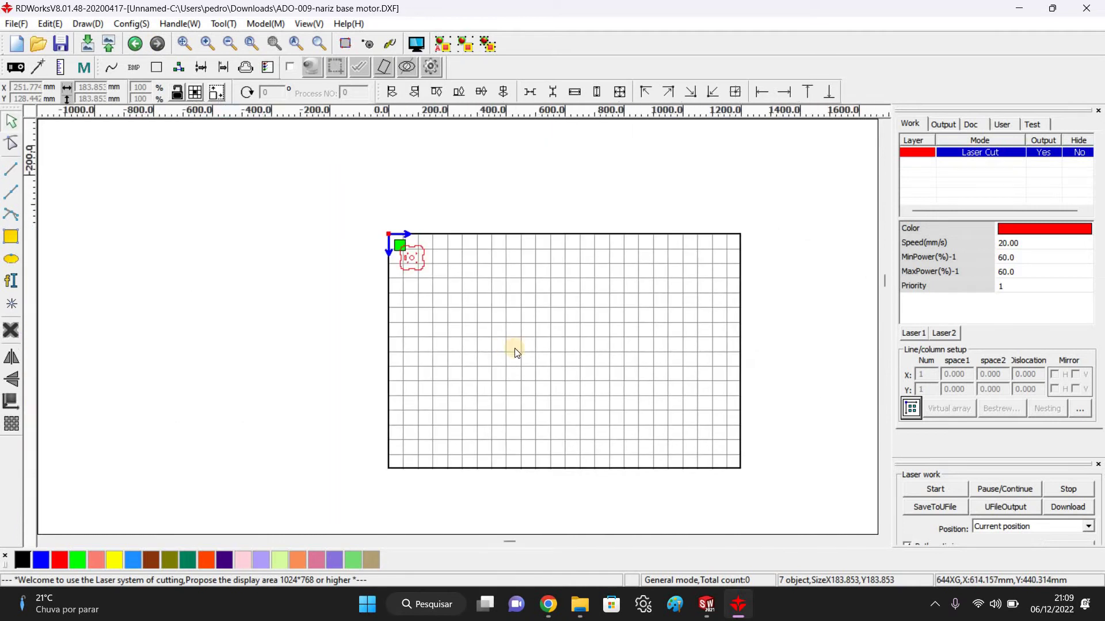
scroll(489, 340, "up", 1)
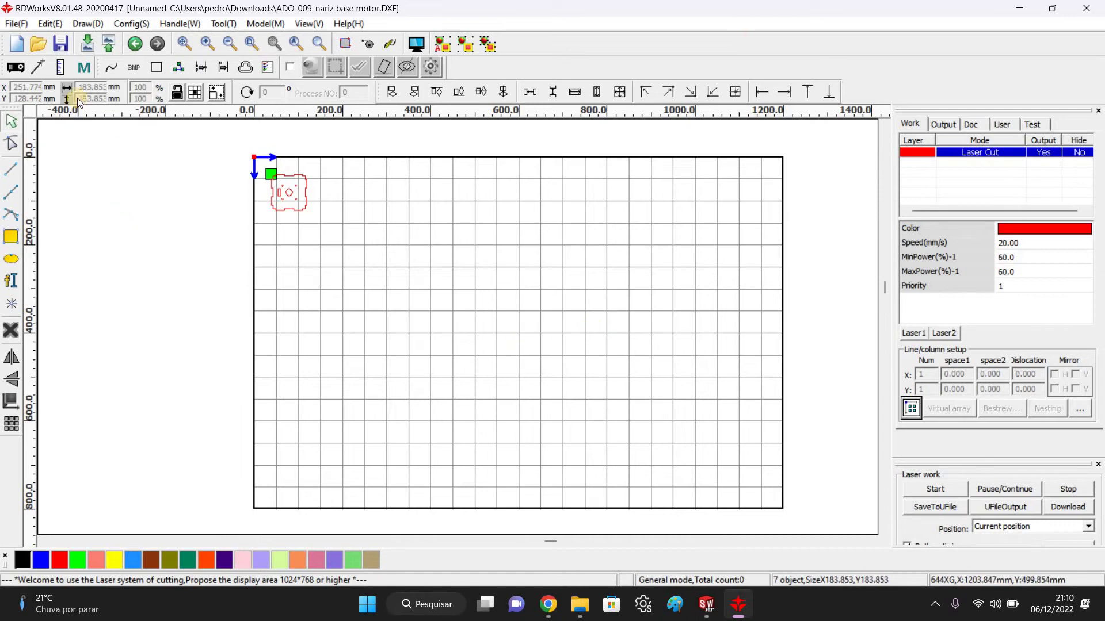
left_click(61, 44)
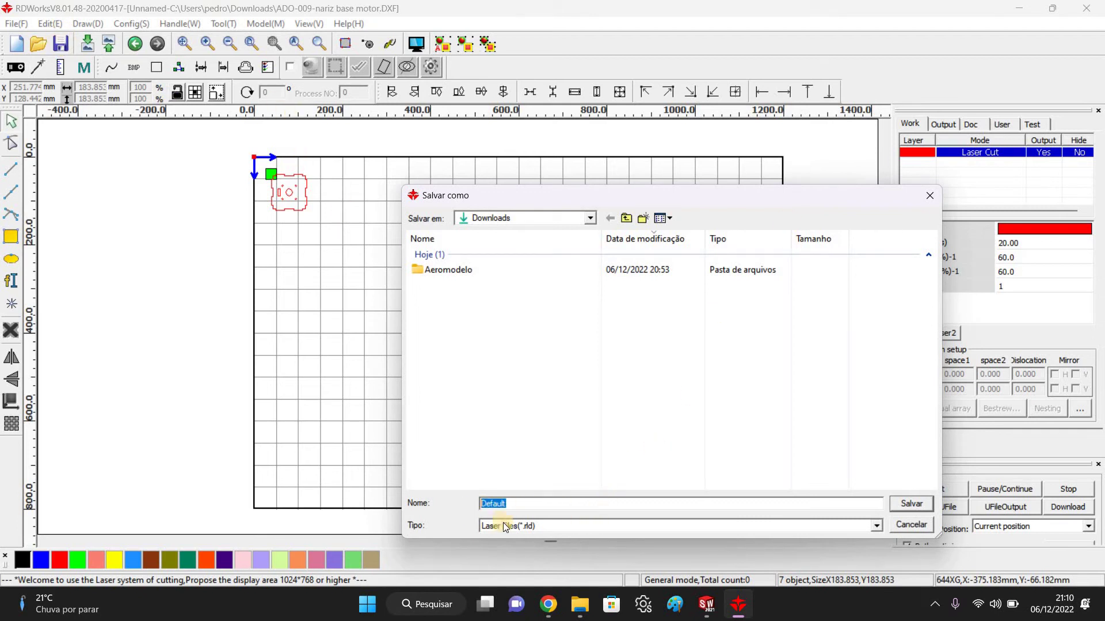
type("teste")
key("Return")
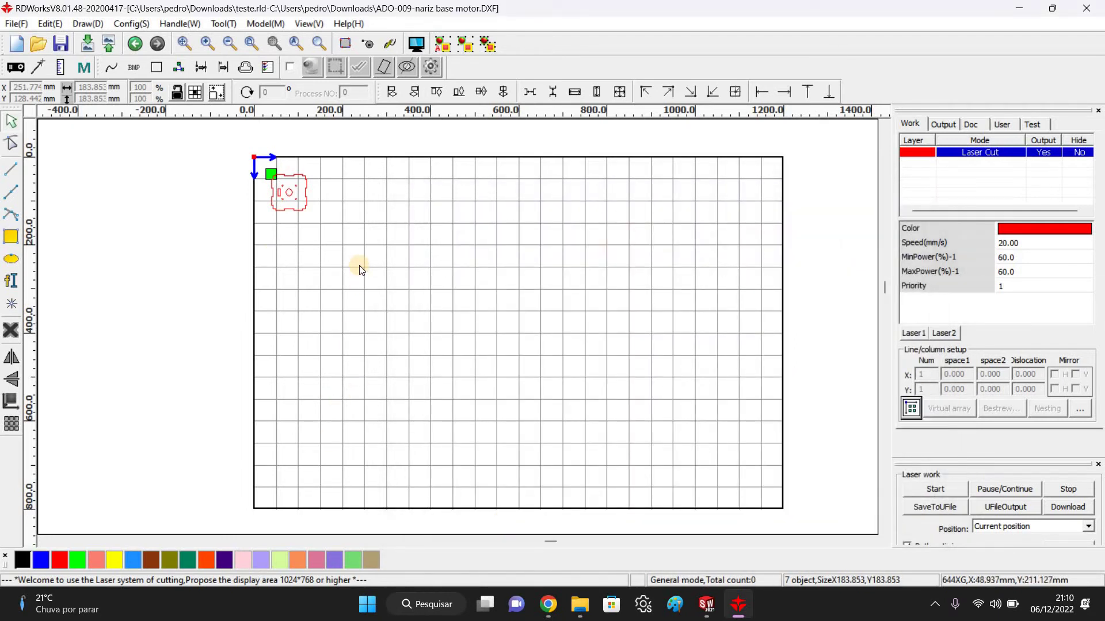
Check the saved teste project file in the Downloads folder in File Explorer and minimize the folder window.
scroll(359, 264, "down", 1)
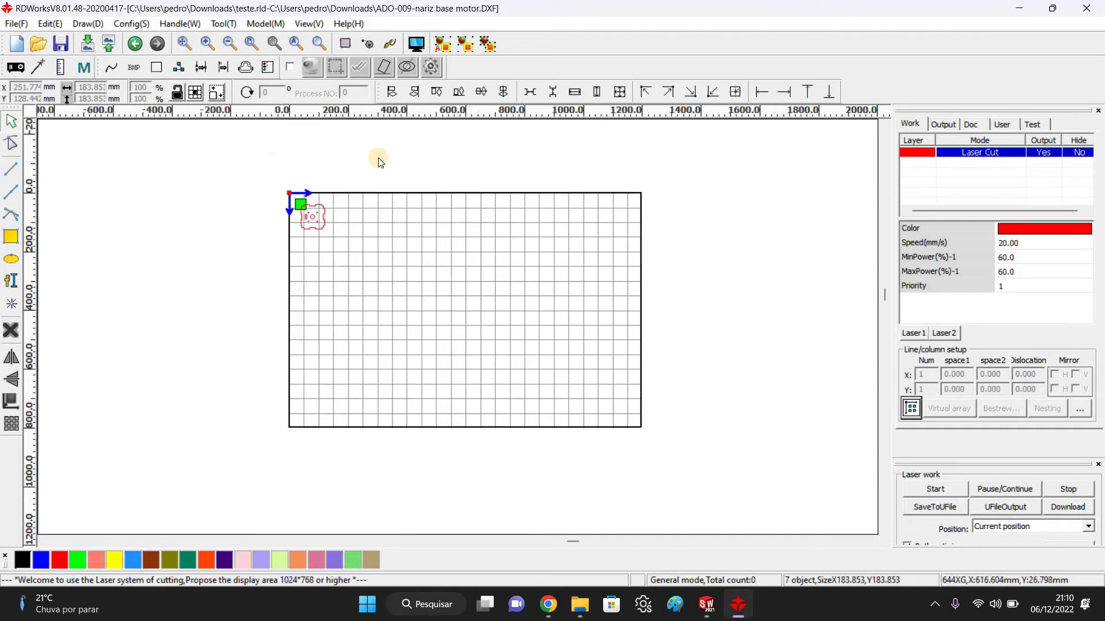
scroll(378, 158, "up", 1)
middle_click_drag(343, 268, 319, 183)
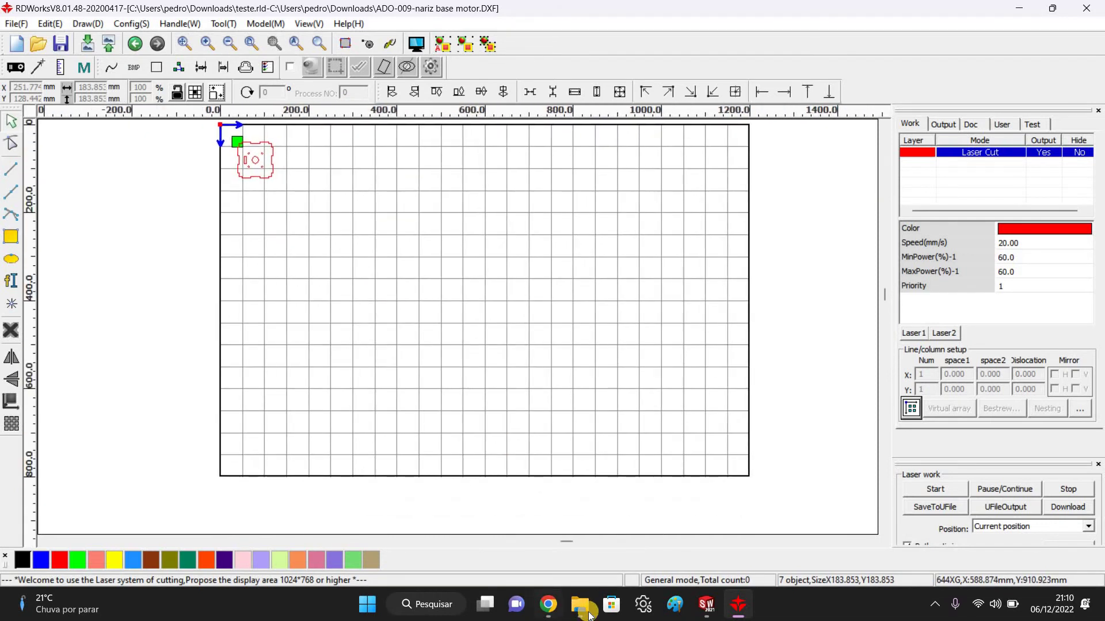
left_click(585, 608)
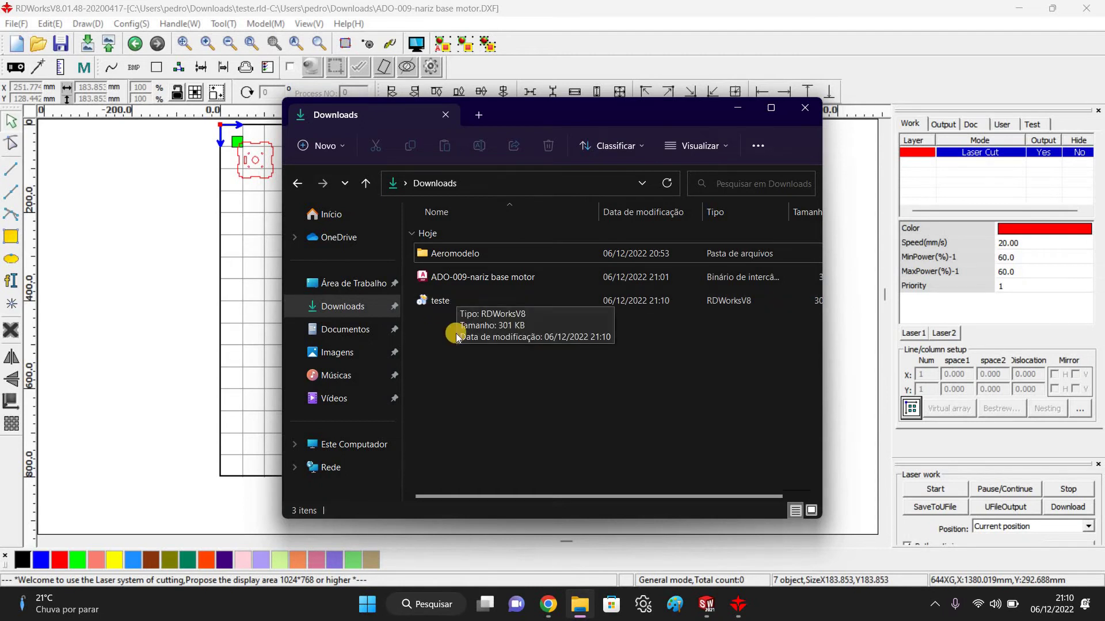
left_click(735, 116)
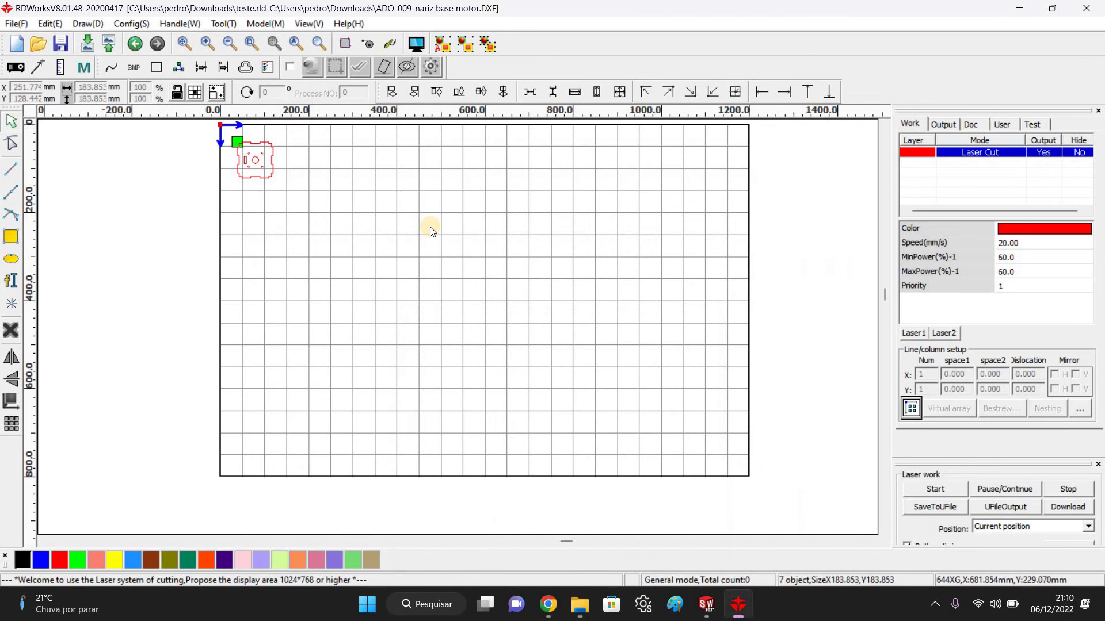
Close RDWorks and reopen the teste project from the Downloads folder in File Explorer.
scroll(431, 227, "down", 1)
middle_click_drag(430, 228, 502, 264)
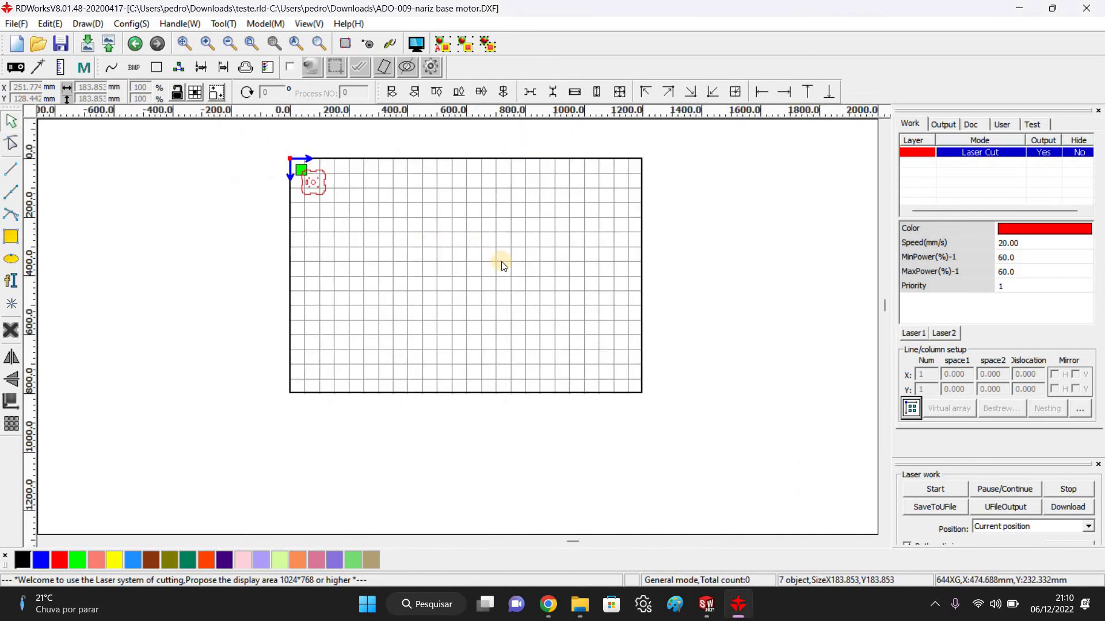
scroll(501, 266, "up", 1)
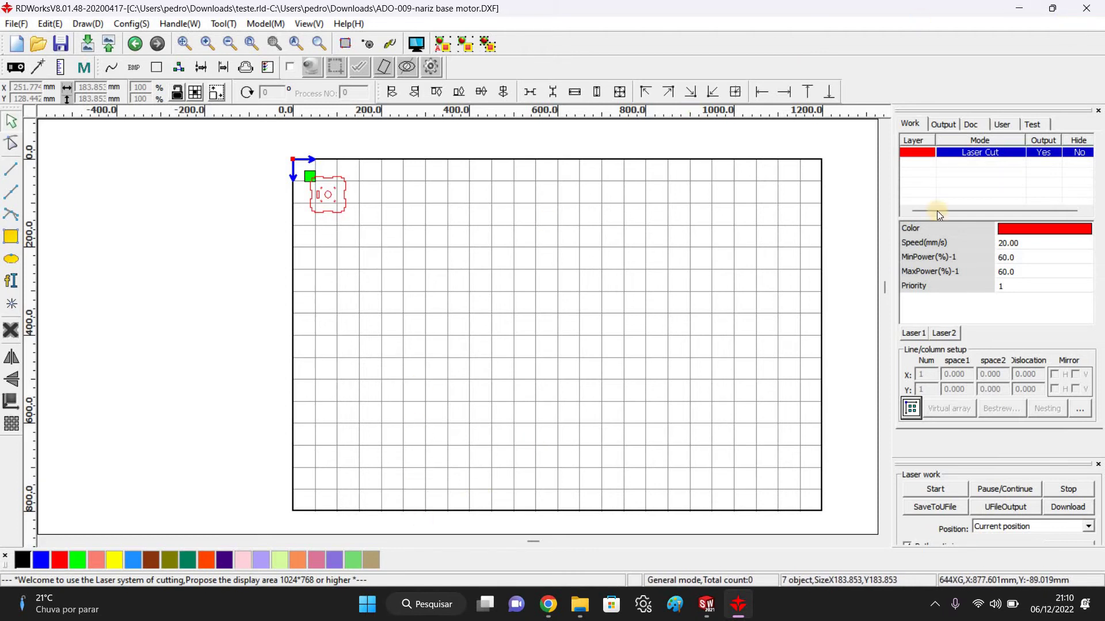
left_click(1086, 8)
left_click(609, 616)
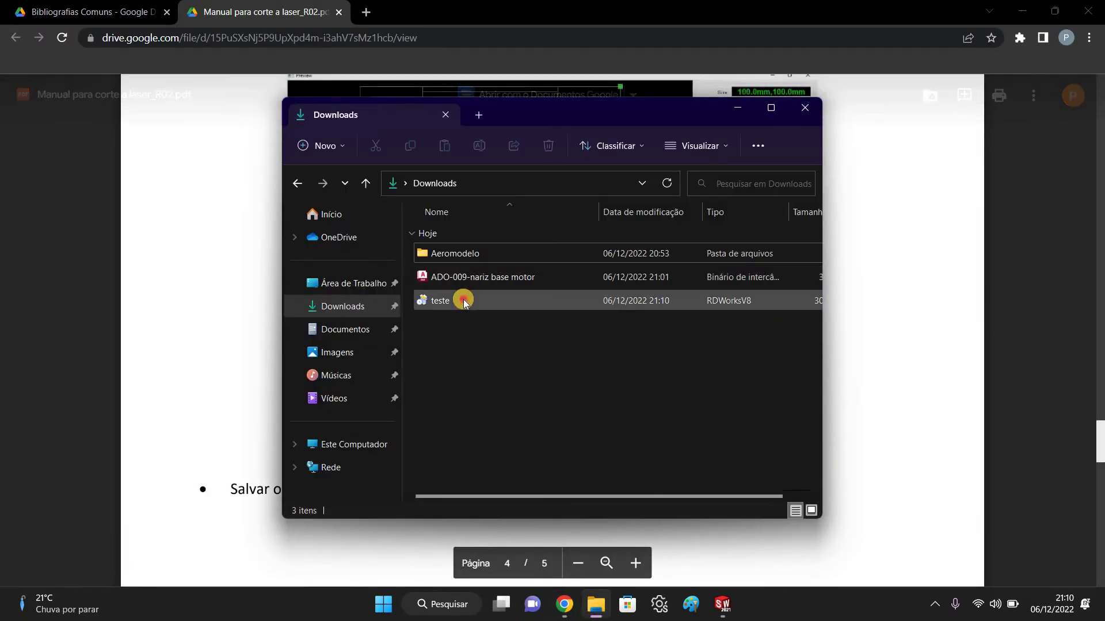
left_click(464, 301)
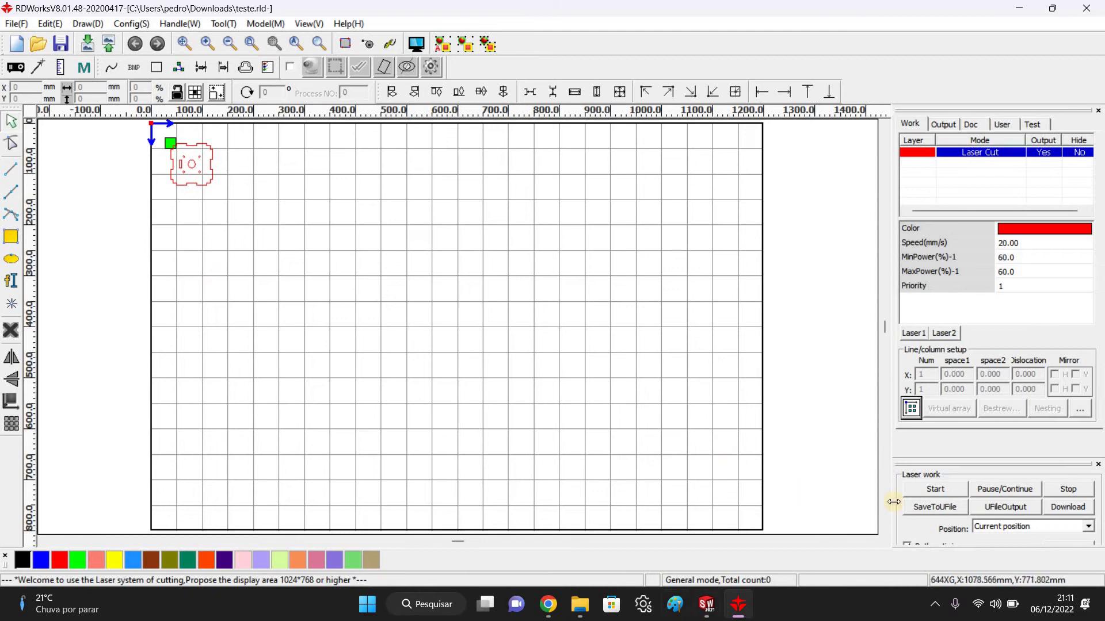
Save the cutting job as the machine file teste-1 in .rd format in the Downloads folder with SaveToUFile.
left_click(919, 505)
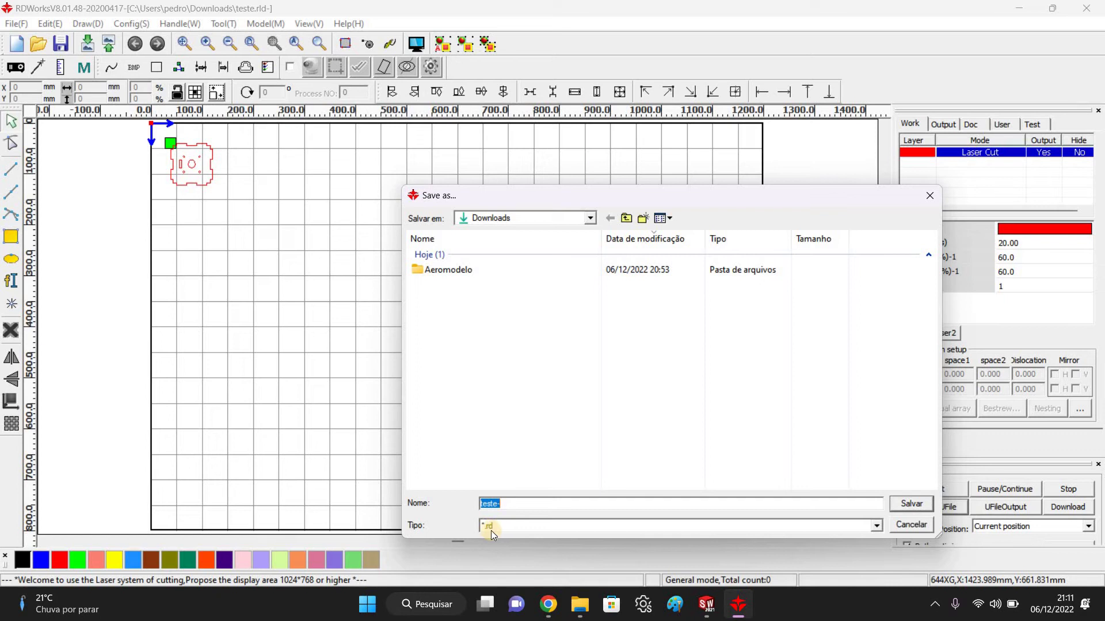
left_click(505, 505)
left_click(918, 505)
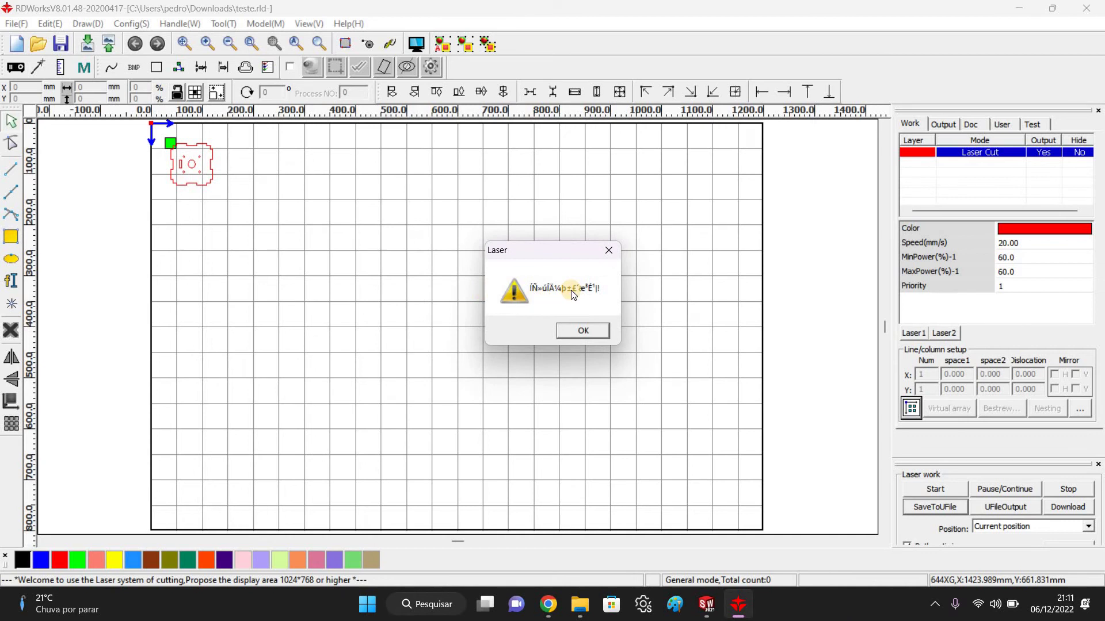
left_click(596, 330)
Switch to File Explorer and select the exported teste-1.rd file in the Downloads folder.
left_click(580, 604)
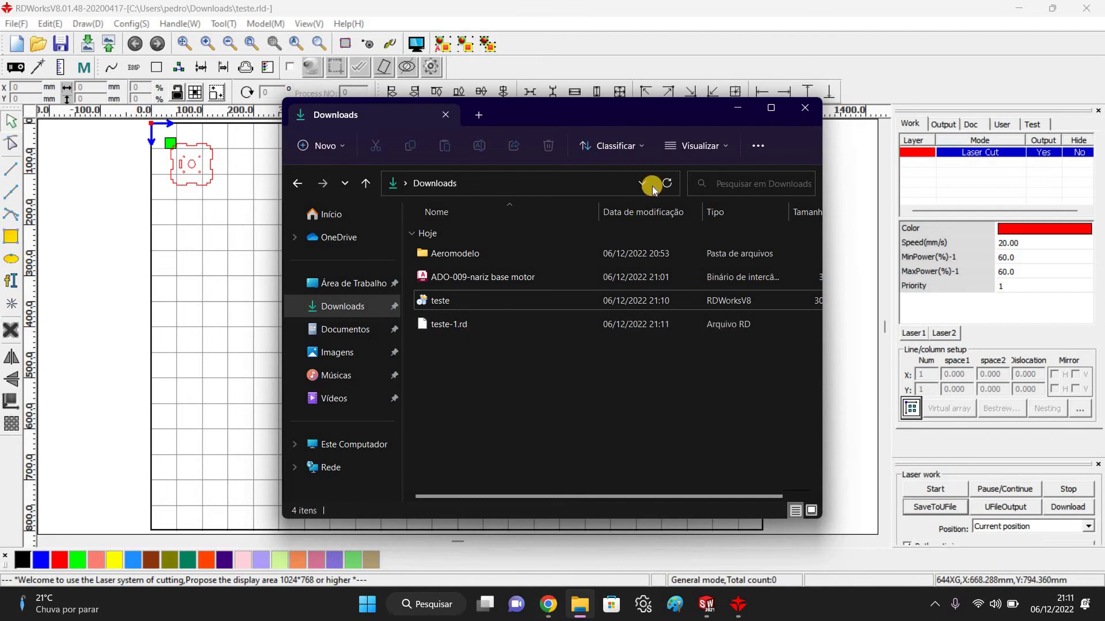
left_click(513, 323)
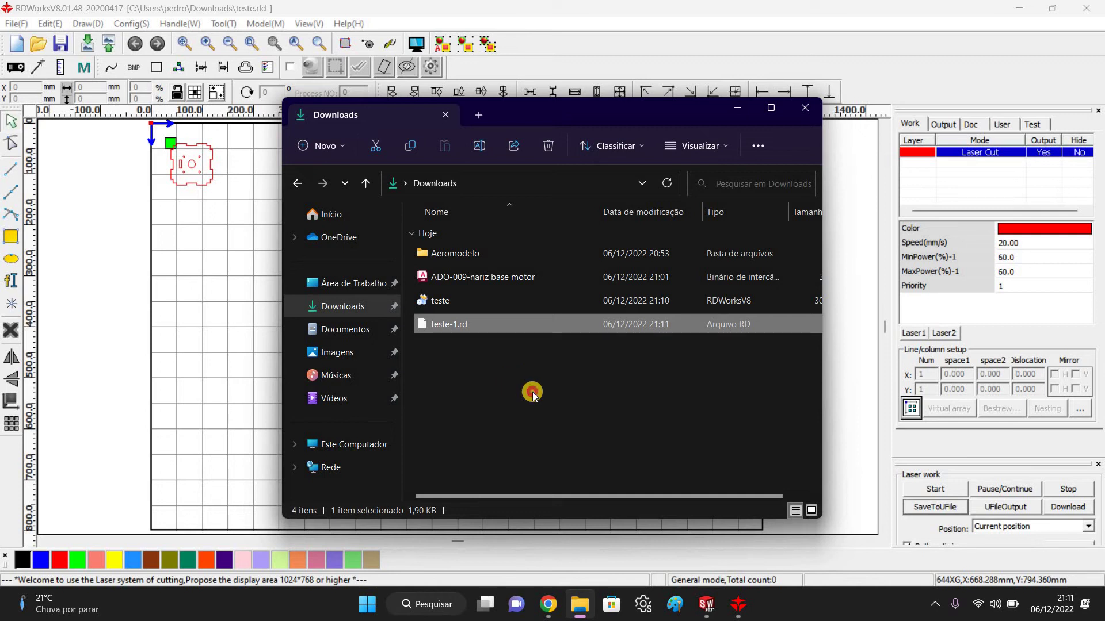
Switch to the laser cutting manual in Chrome, examine the file-saving instructions and notices on page 5, and highlight the sheet-naming example "Ex.: P1".
left_click(544, 377)
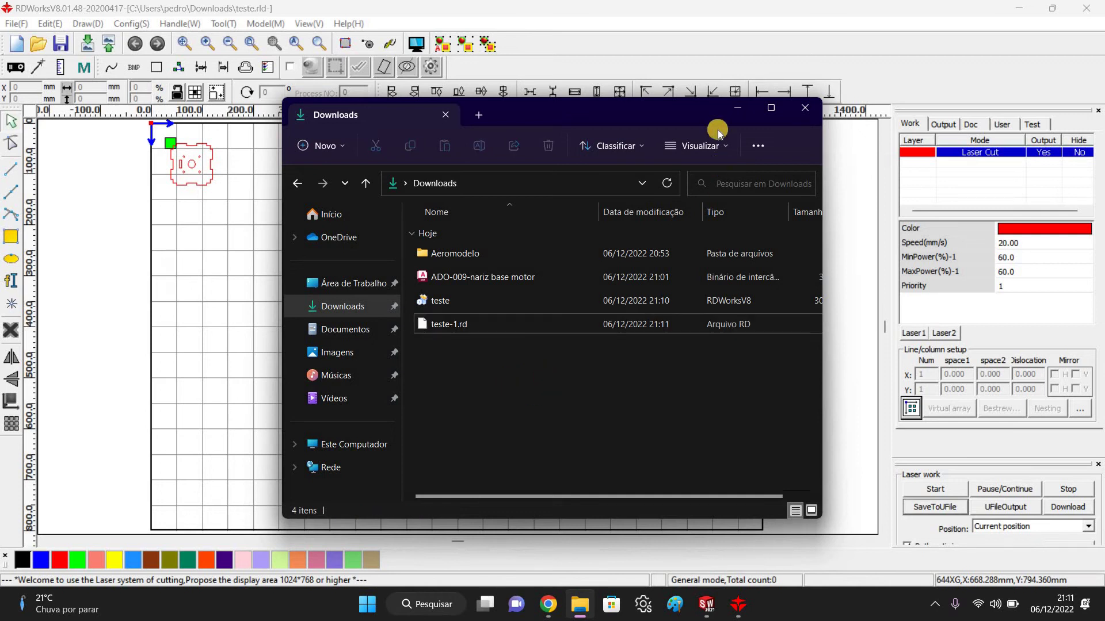
left_click(544, 604)
scroll(518, 412, "down", 5)
scroll(518, 413, "down", 10)
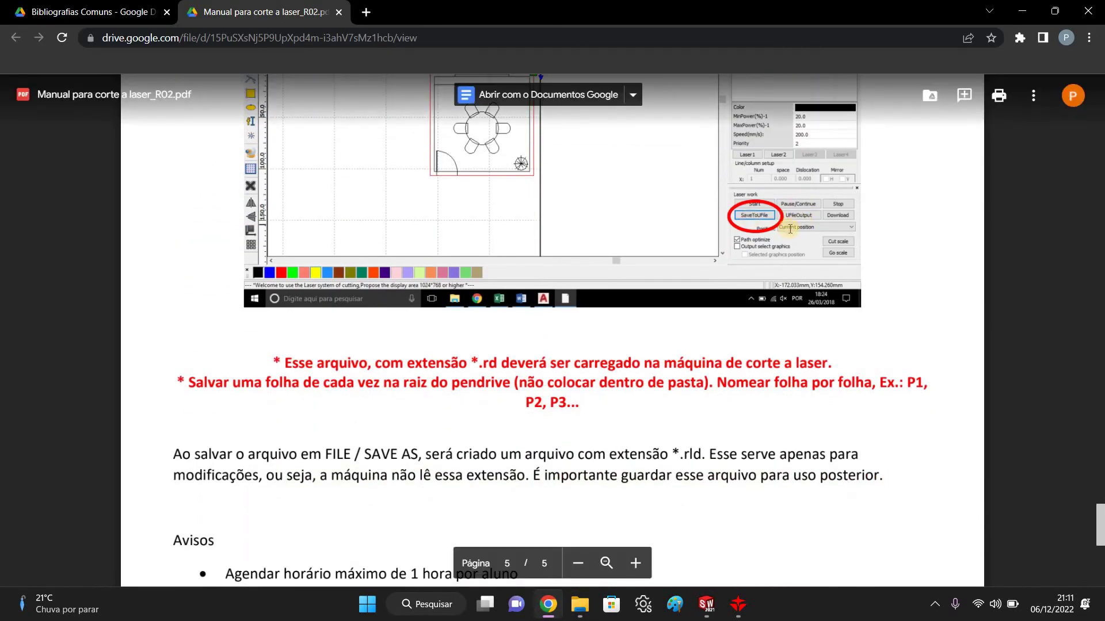
scroll(245, 271, "down", 3)
scroll(246, 241, "down", 2)
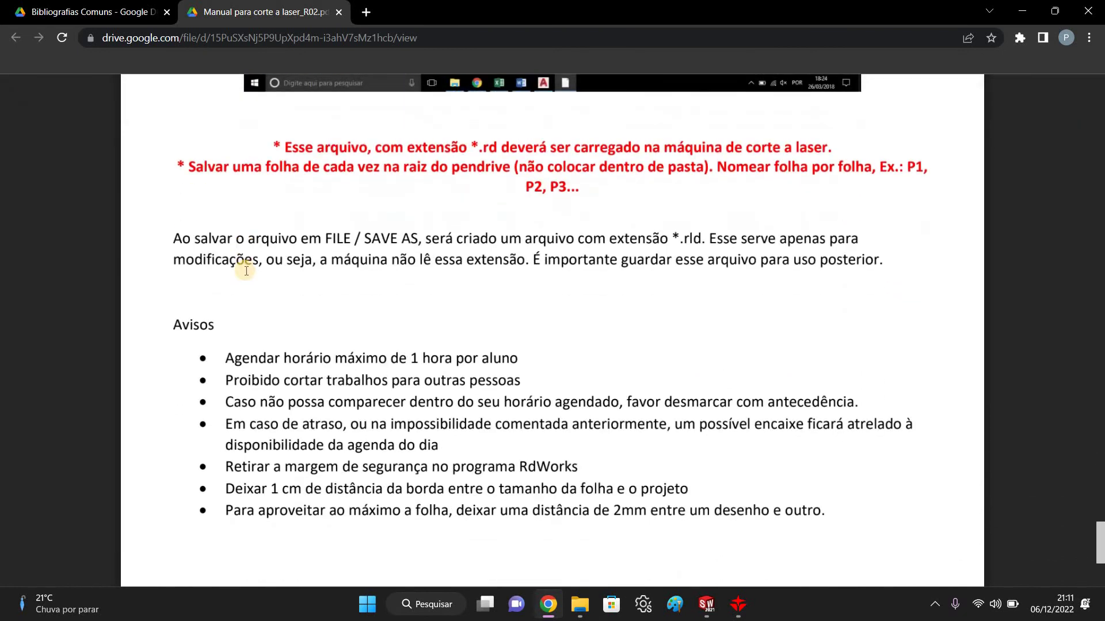
scroll(291, 210, "up", 2)
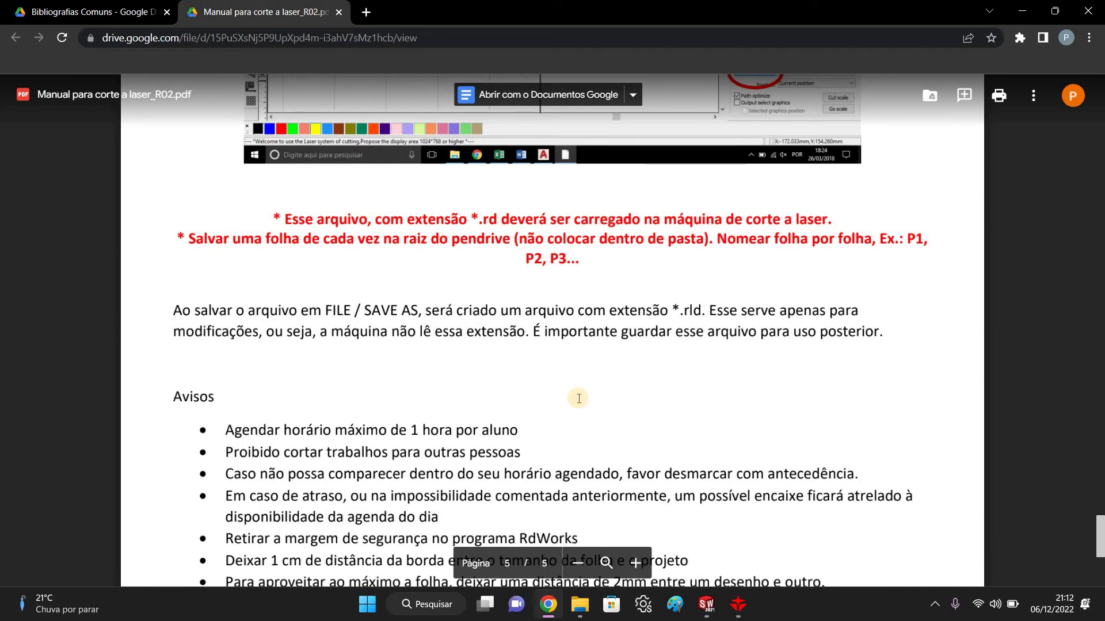
scroll(576, 399, "down", 1)
scroll(577, 399, "up", 1)
scroll(470, 400, "up", 3)
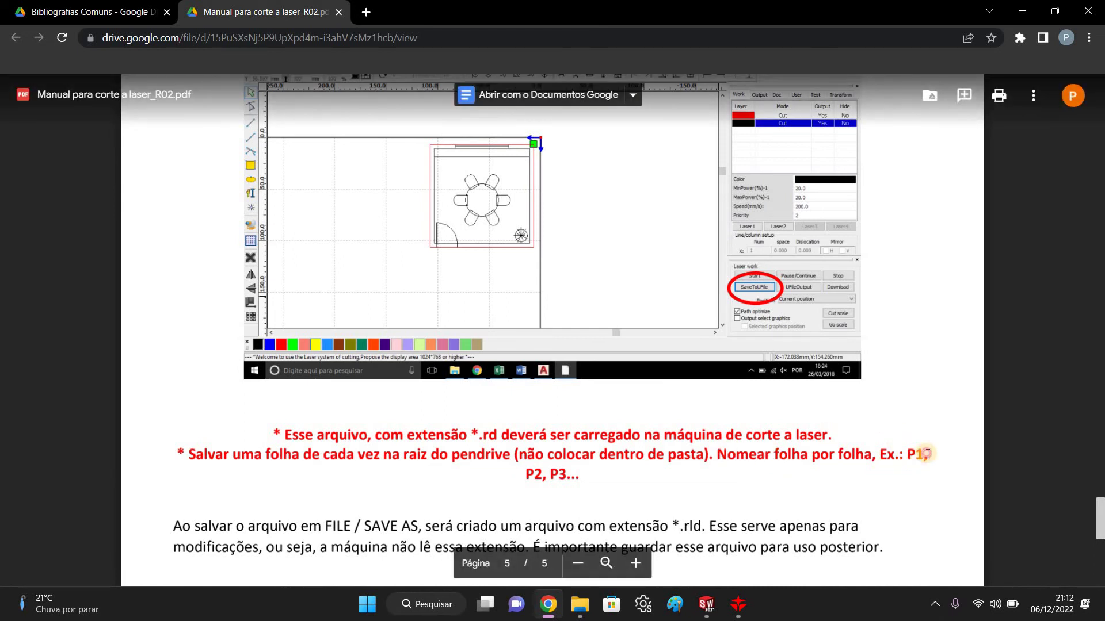
left_click_drag(927, 454, 878, 455)
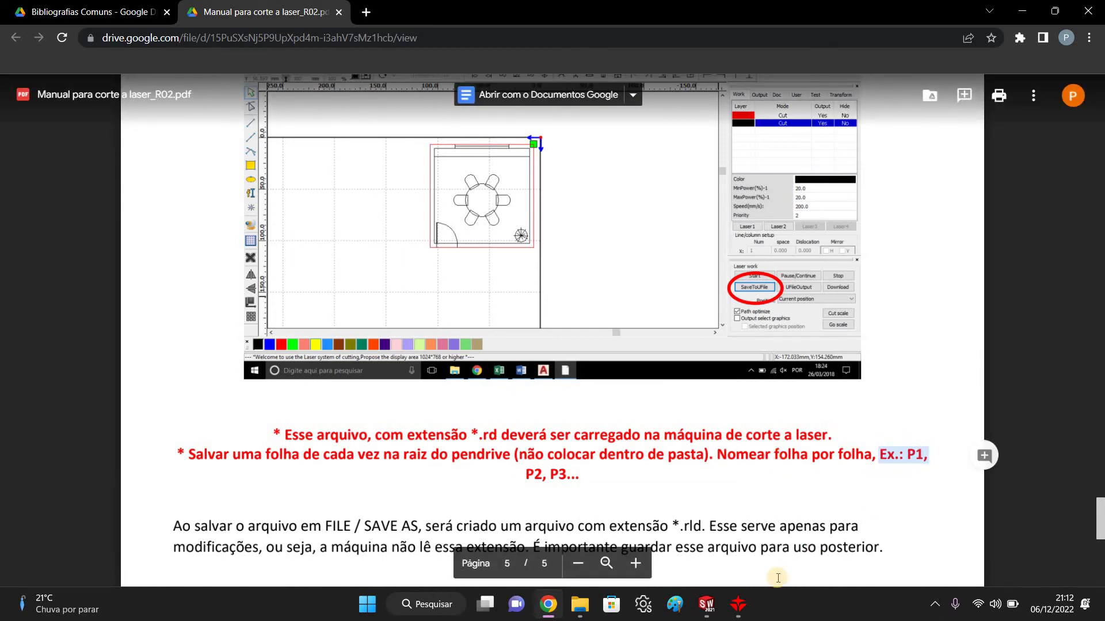
Check the plate layout in RDWorks, and return to the manual in Chrome to read the notes on .rd and .rld files.
left_click(753, 606)
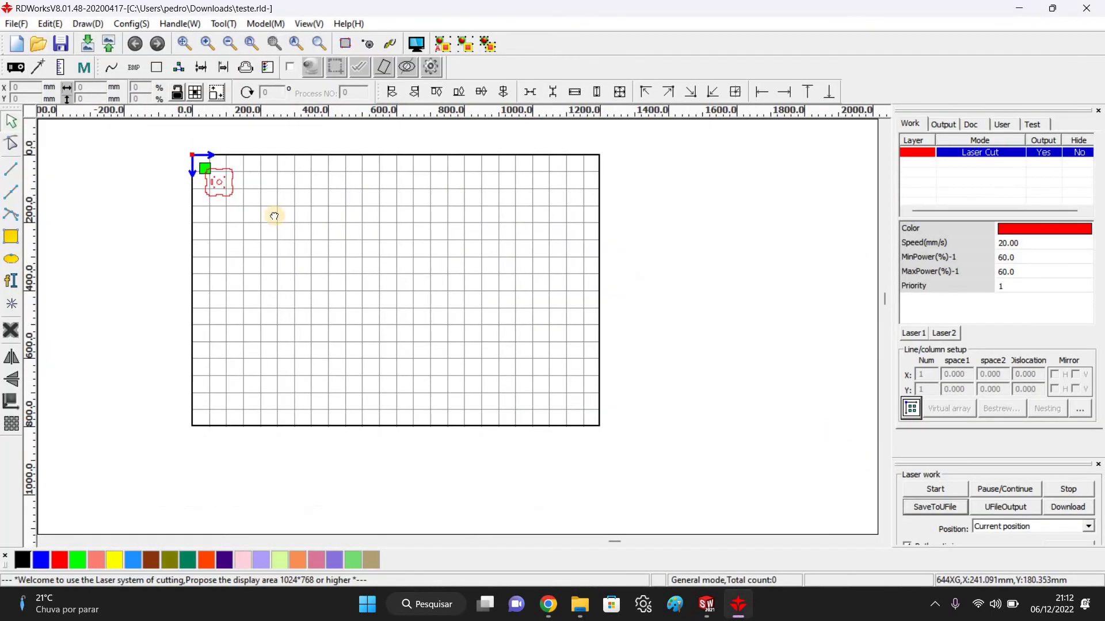
scroll(294, 236, "up", 2)
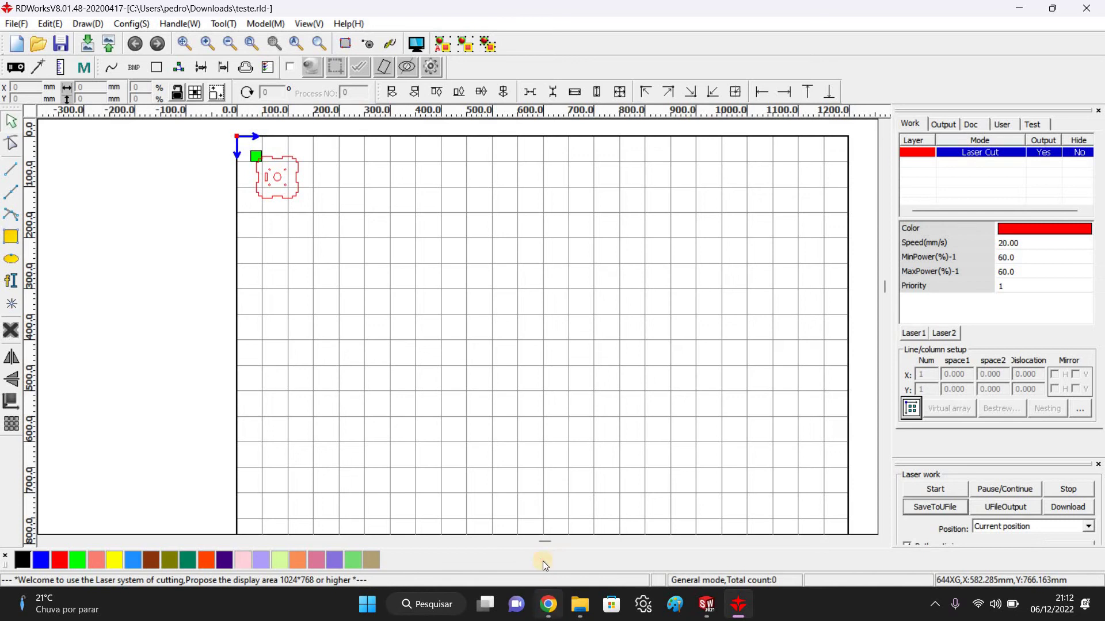
left_click(547, 529)
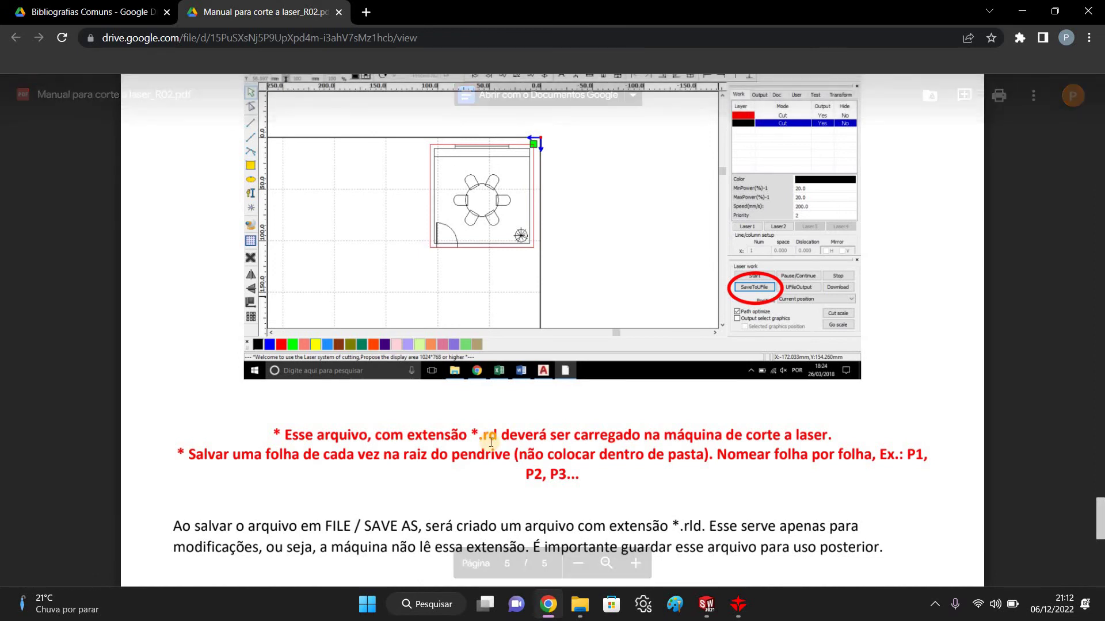
scroll(489, 441, "up", 2)
scroll(662, 469, "down", 2)
scroll(685, 475, "down", 2)
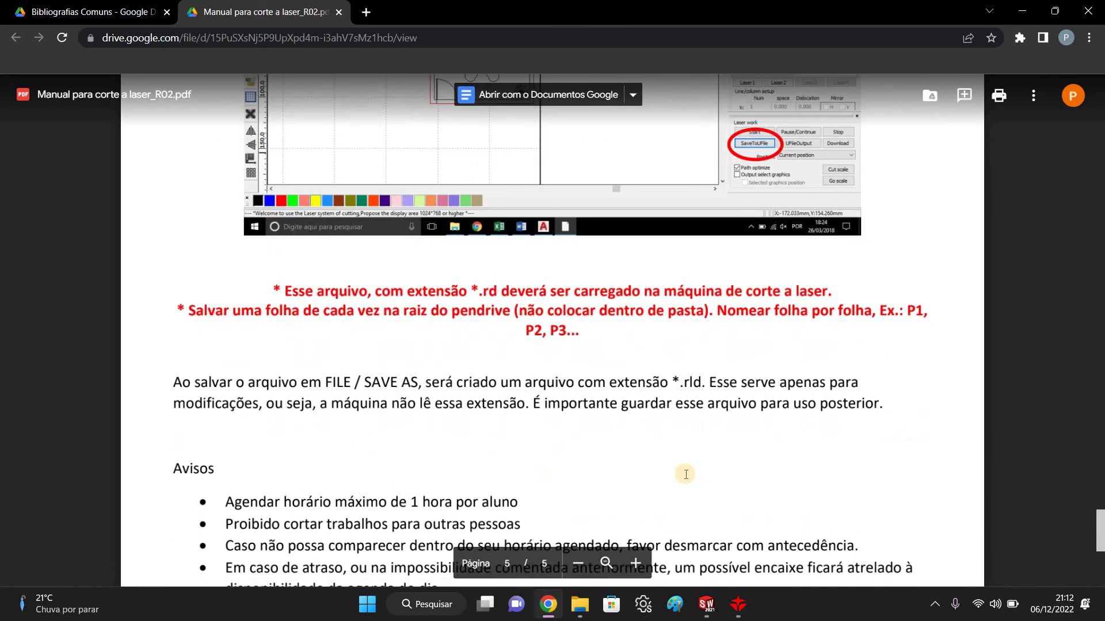
scroll(357, 478, "up", 1)
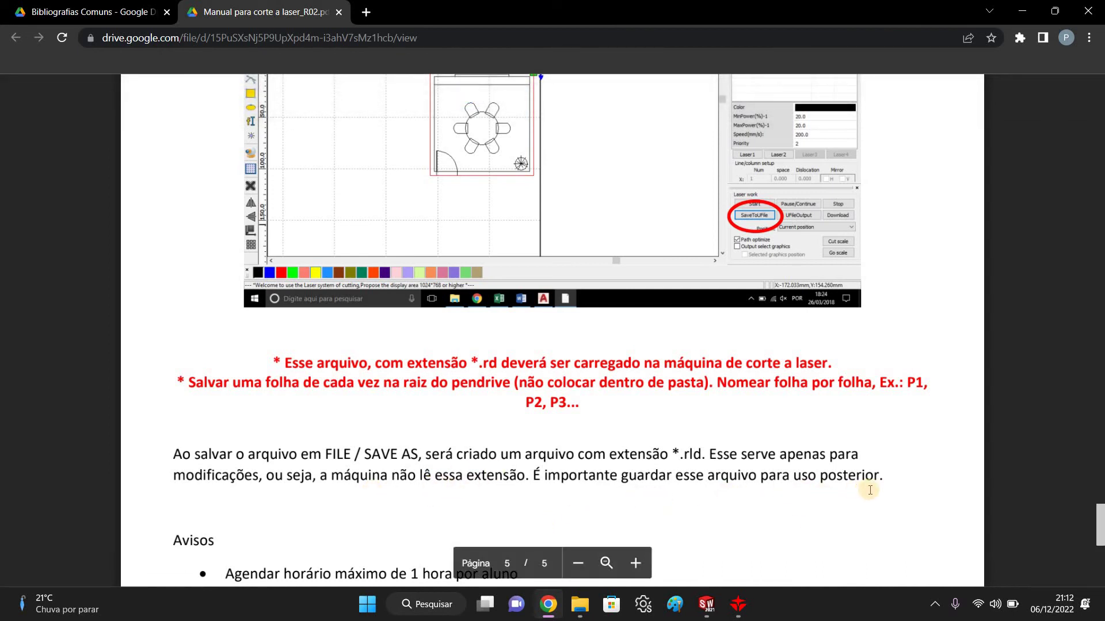
Switch to RDWorks and inspect the motor plate near the origin of the work area.
left_click(736, 607)
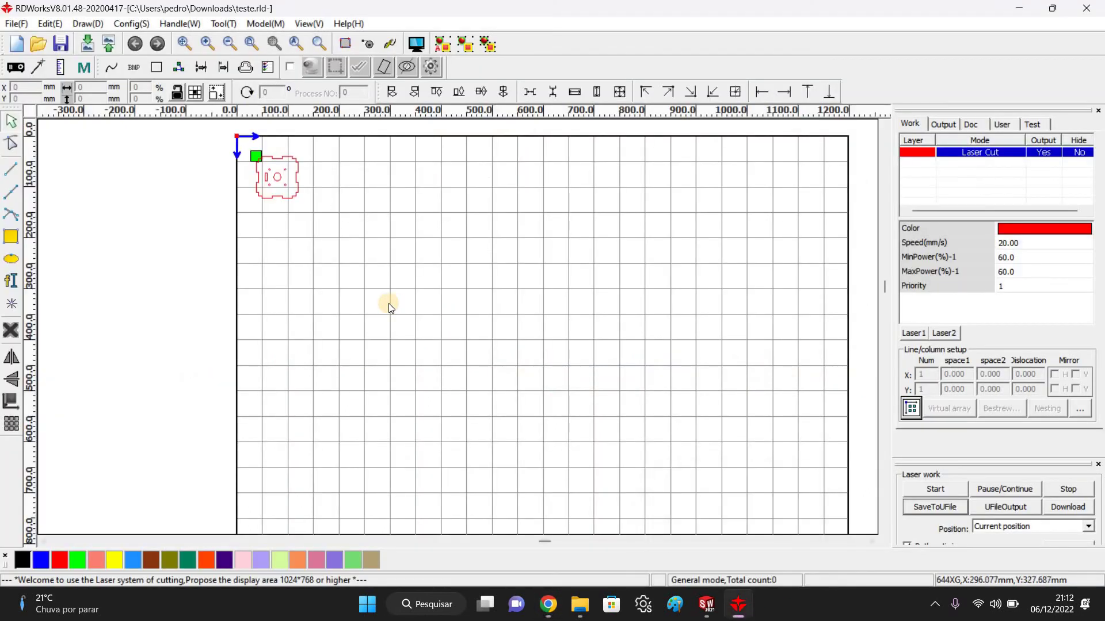
scroll(388, 303, "down", 3)
scroll(317, 230, "up", 2)
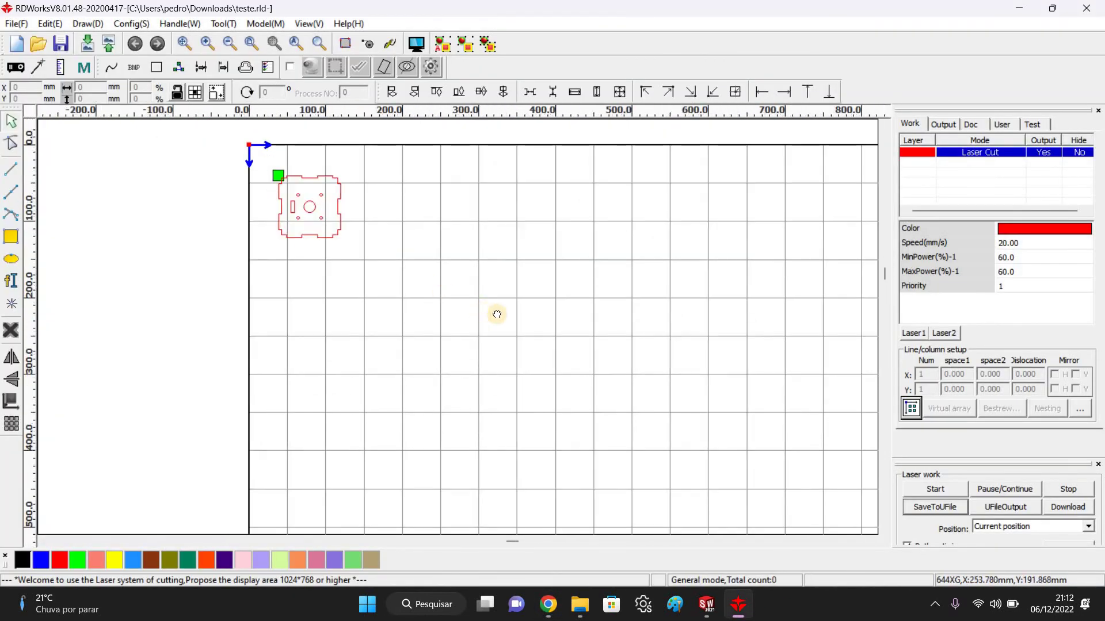
scroll(495, 313, "down", 2)
scroll(452, 293, "up", 2)
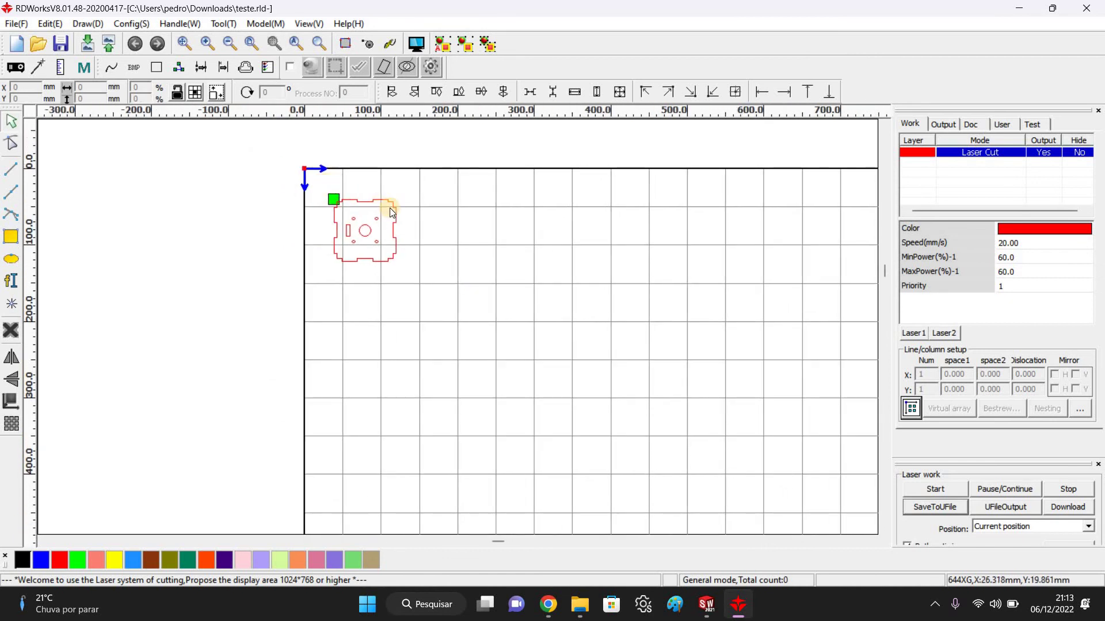
scroll(389, 210, "down", 2)
scroll(390, 210, "up", 2)
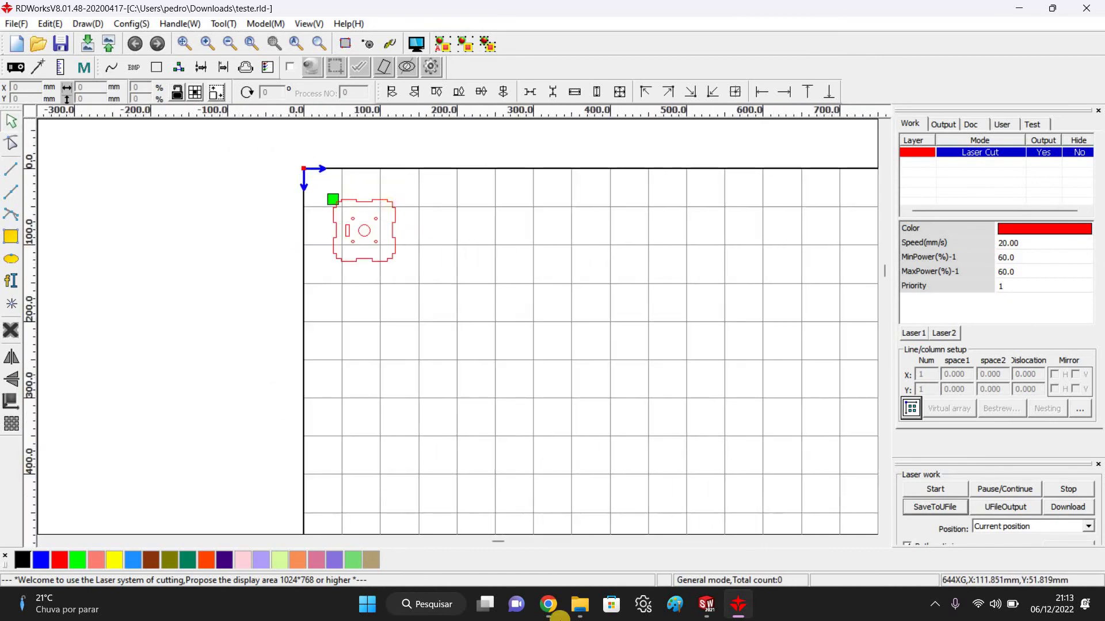
Return to the manual in Chrome, read the Avisos list and highlight the notice about removing the safety margin in RdWorks.
mouse_move(547, 604)
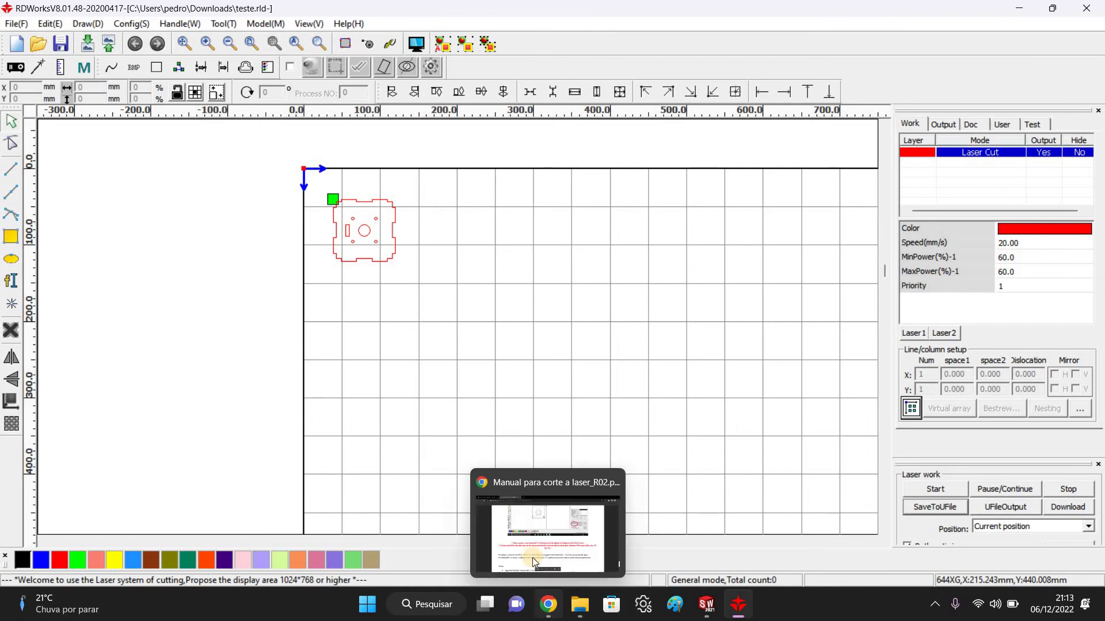
left_click(532, 557)
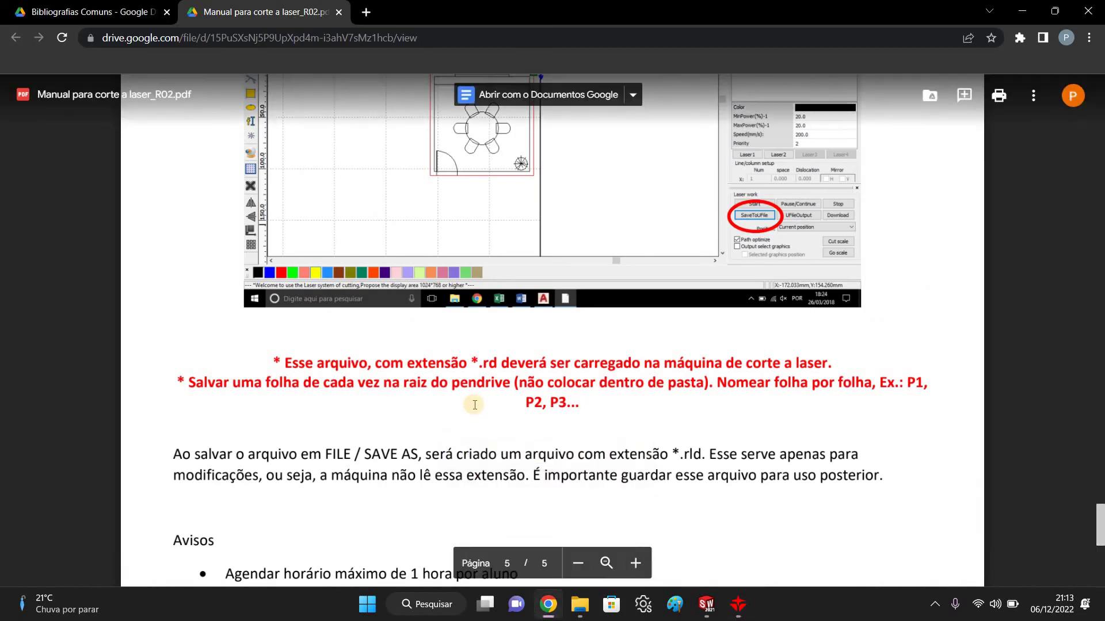
scroll(474, 405, "down", 6)
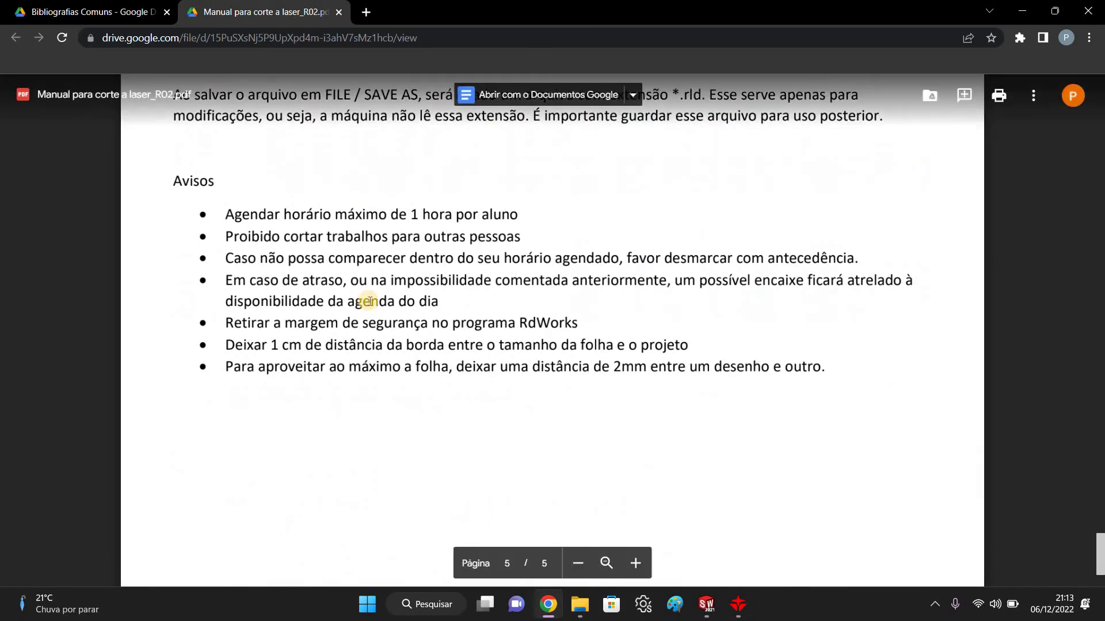
scroll(369, 301, "up", 1)
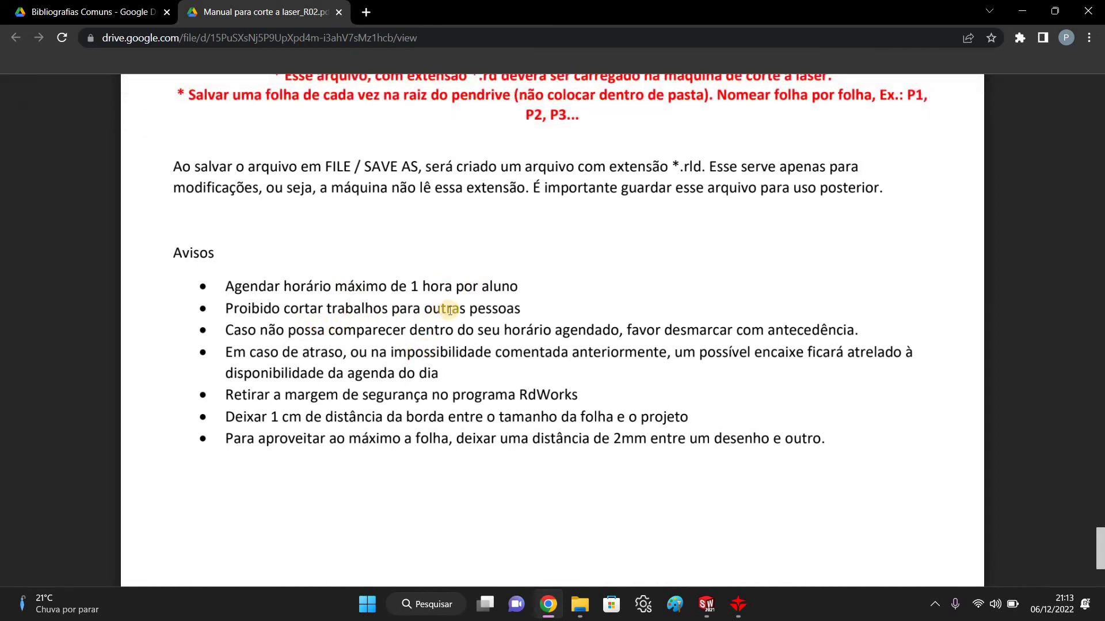
scroll(353, 380, "down", 1)
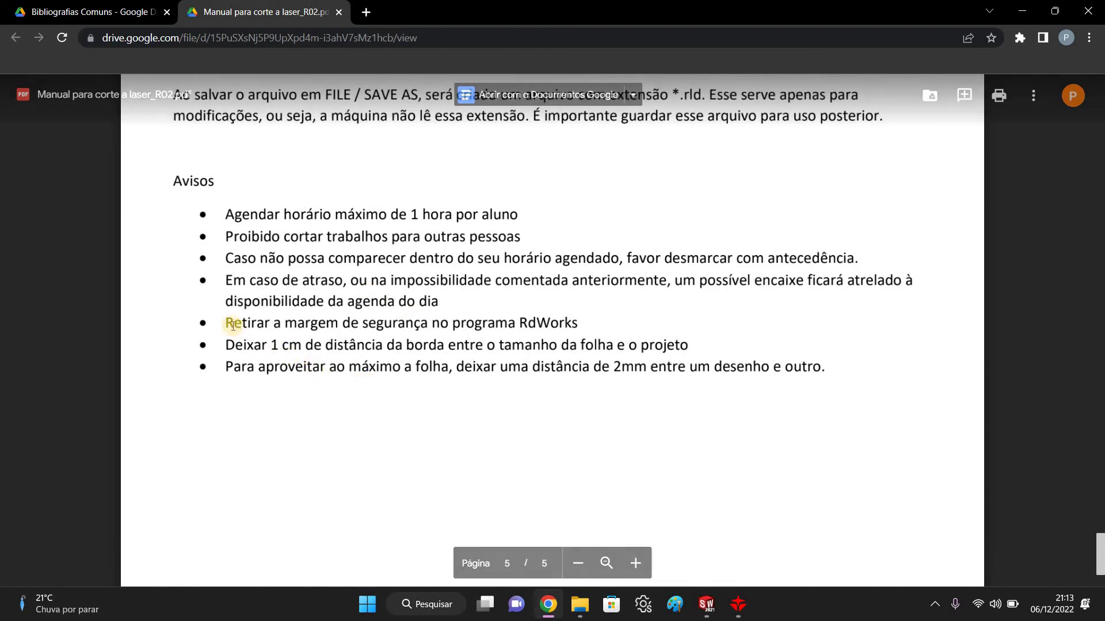
left_click_drag(225, 323, 578, 323)
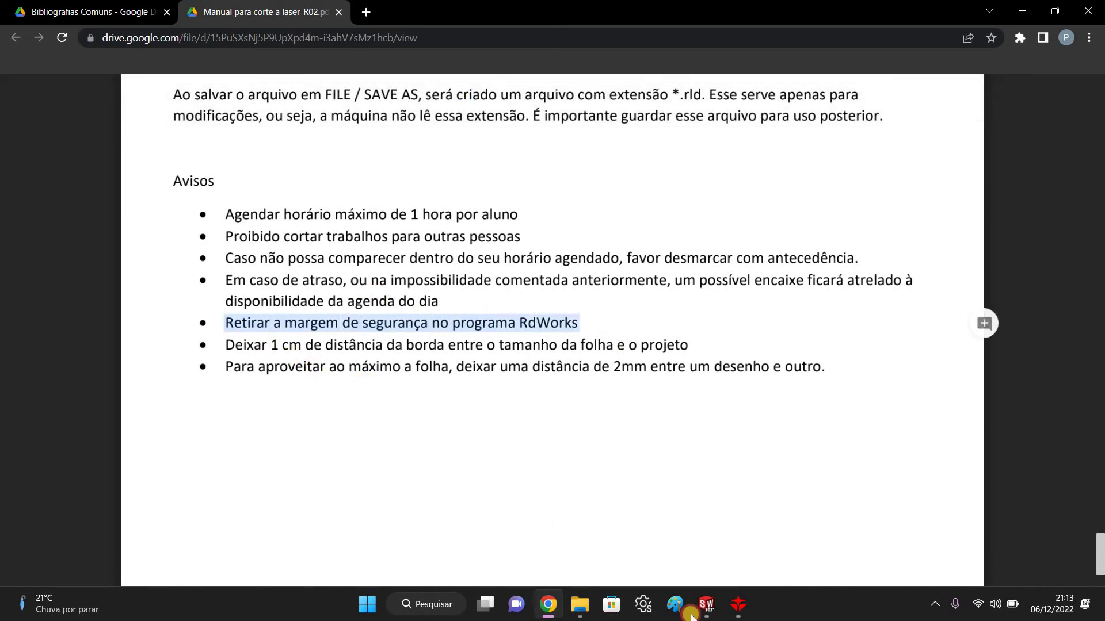
Check the plate's edge distance in RDWorks, and highlight the 2mm spacing between drawings notice in the Chrome manual.
left_click(738, 604)
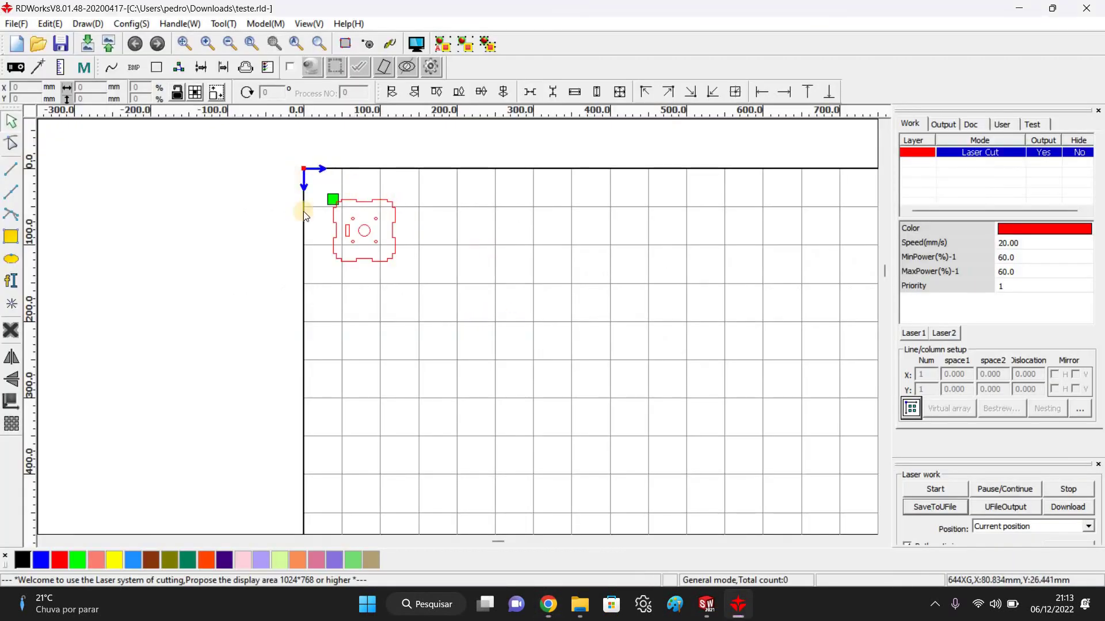
left_click(548, 603)
left_click(316, 352)
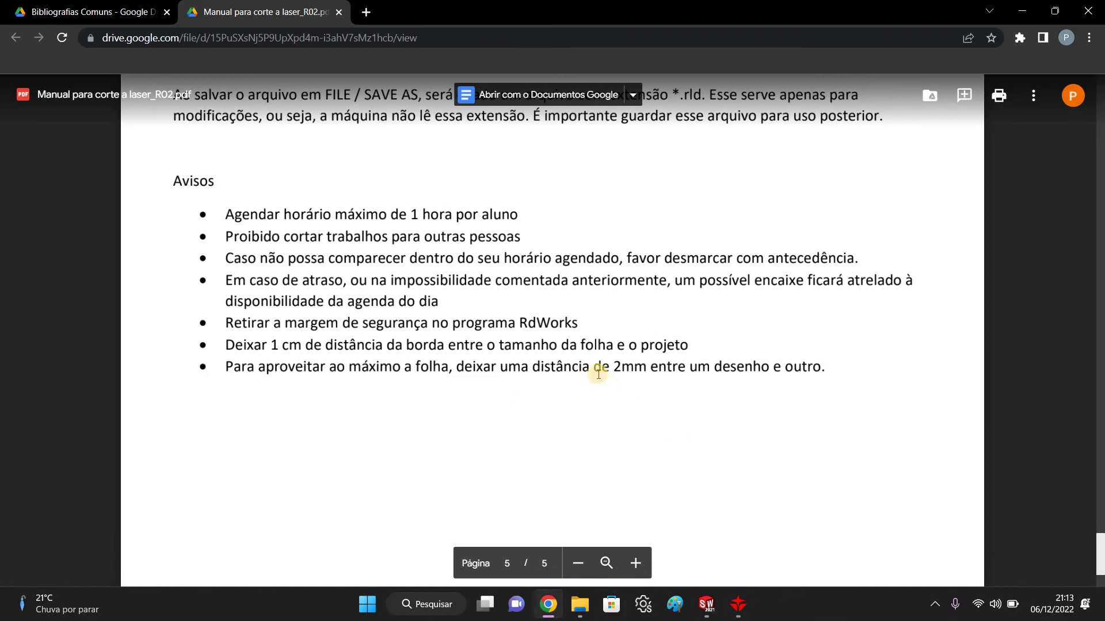
left_click_drag(457, 368, 783, 371)
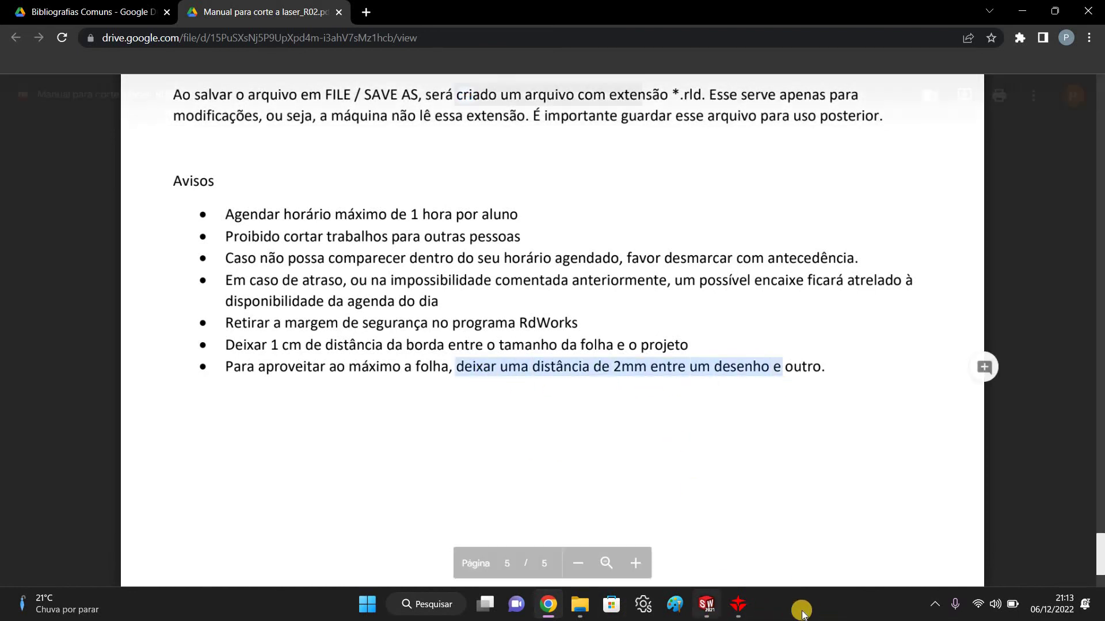
Switch to RDWorks and examine the plate's position and the free space around it on the work area.
left_click(738, 609)
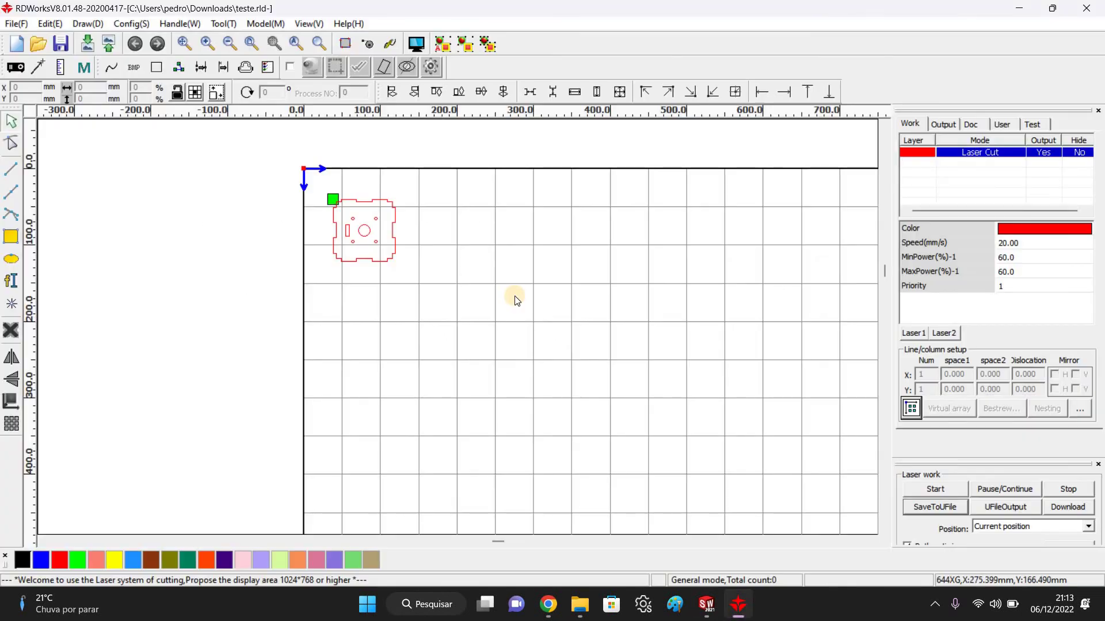
scroll(515, 299, "up", 2)
scroll(513, 298, "down", 5)
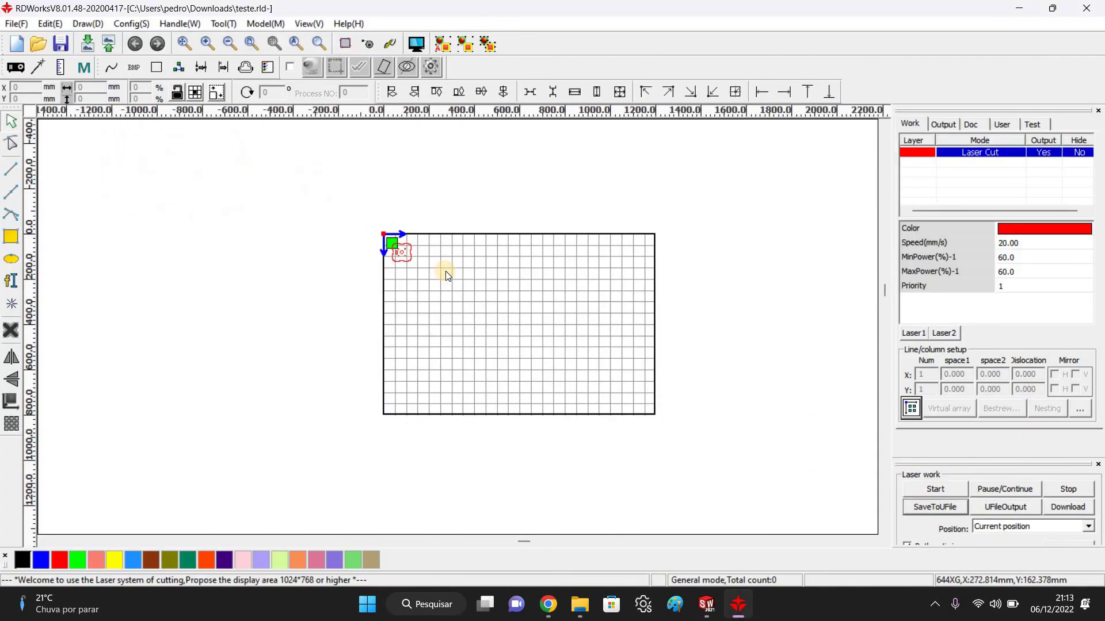
scroll(446, 271, "up", 3)
scroll(447, 274, "down", 1)
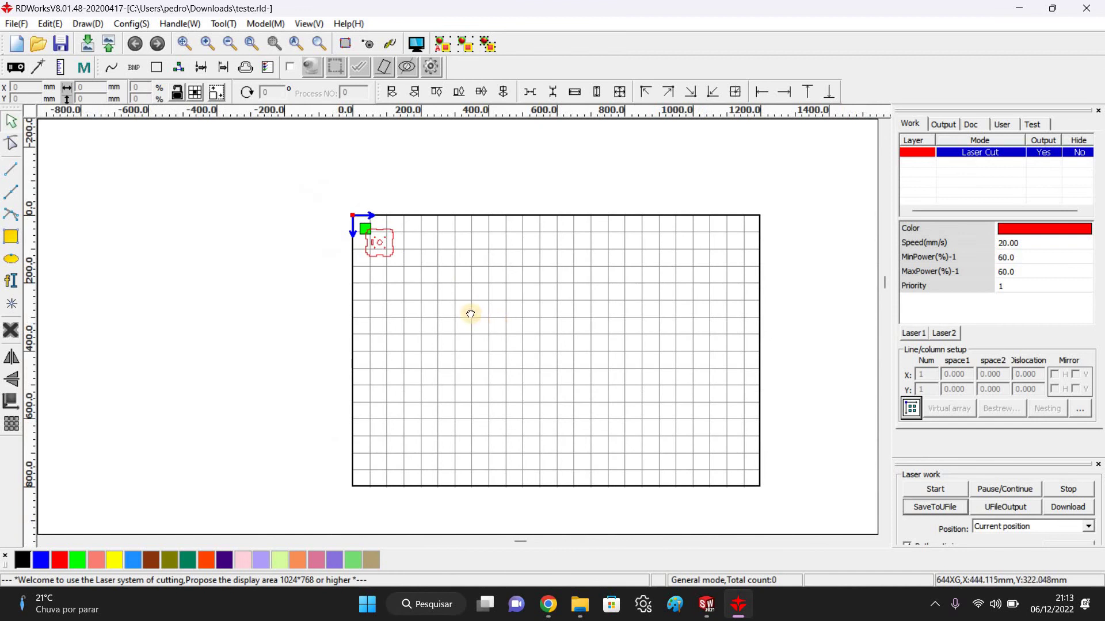
scroll(471, 313, "up", 2)
scroll(444, 287, "up", 1)
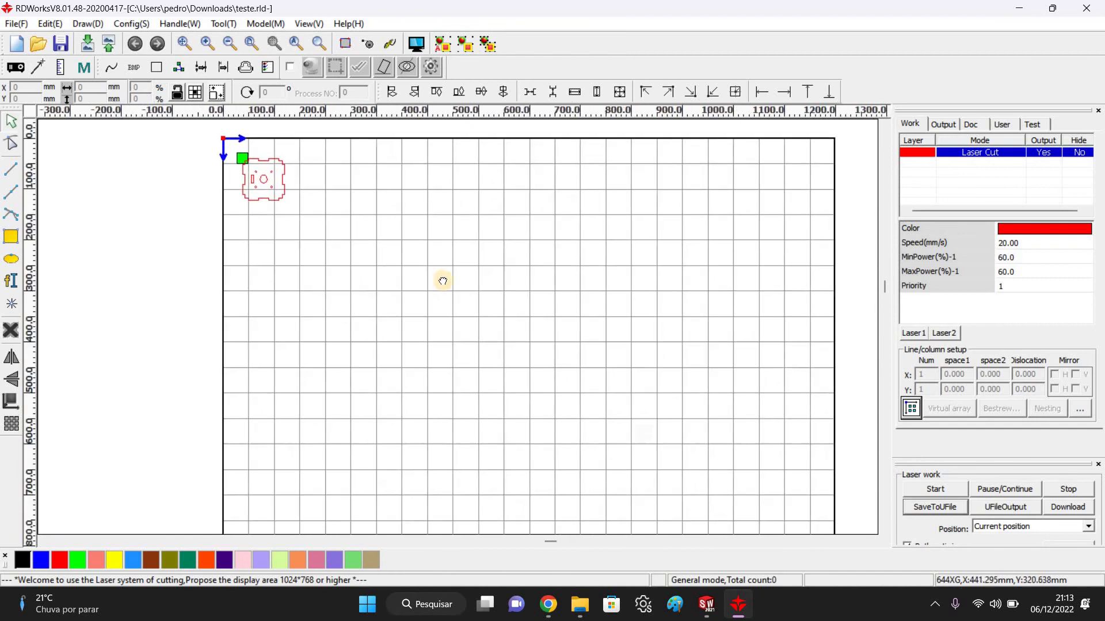
mouse_move(442, 281)
middle_mouse_down()
mouse_move(464, 285)
mouse_move(423, 290)
middle_mouse_up()
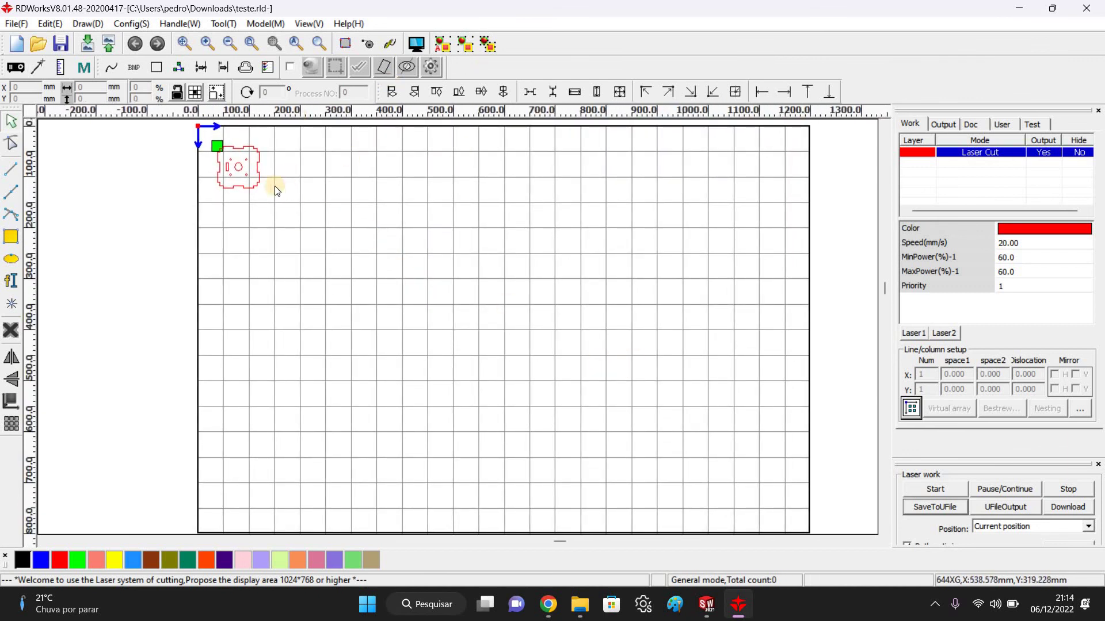
scroll(235, 194, "up", 1)
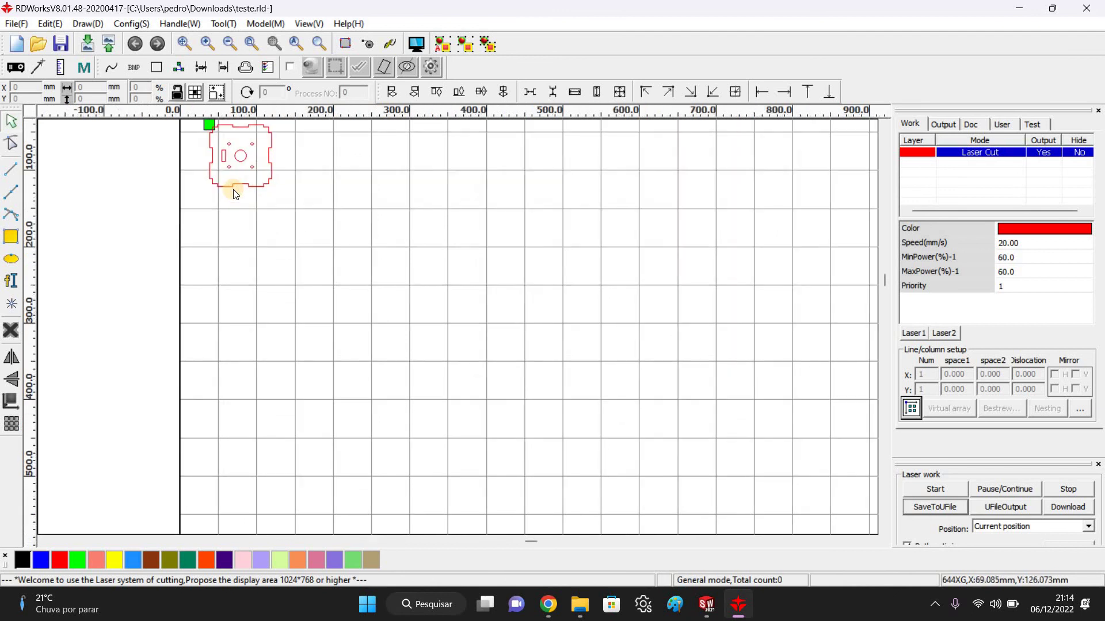
scroll(235, 194, "up", 3)
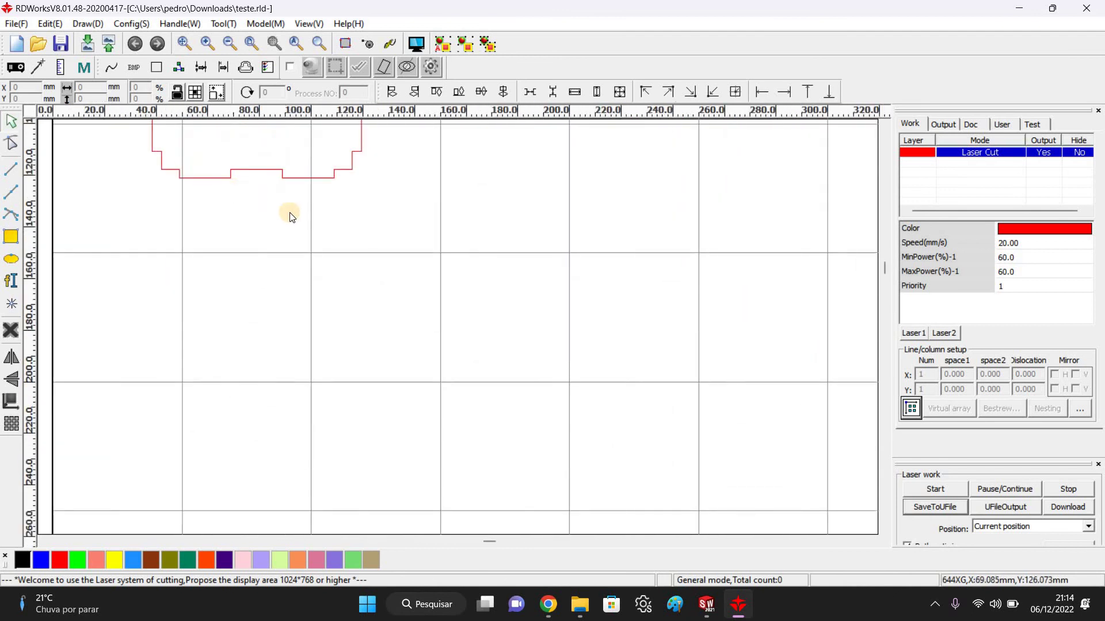
scroll(638, 321, "down", 5)
scroll(505, 280, "up", 2)
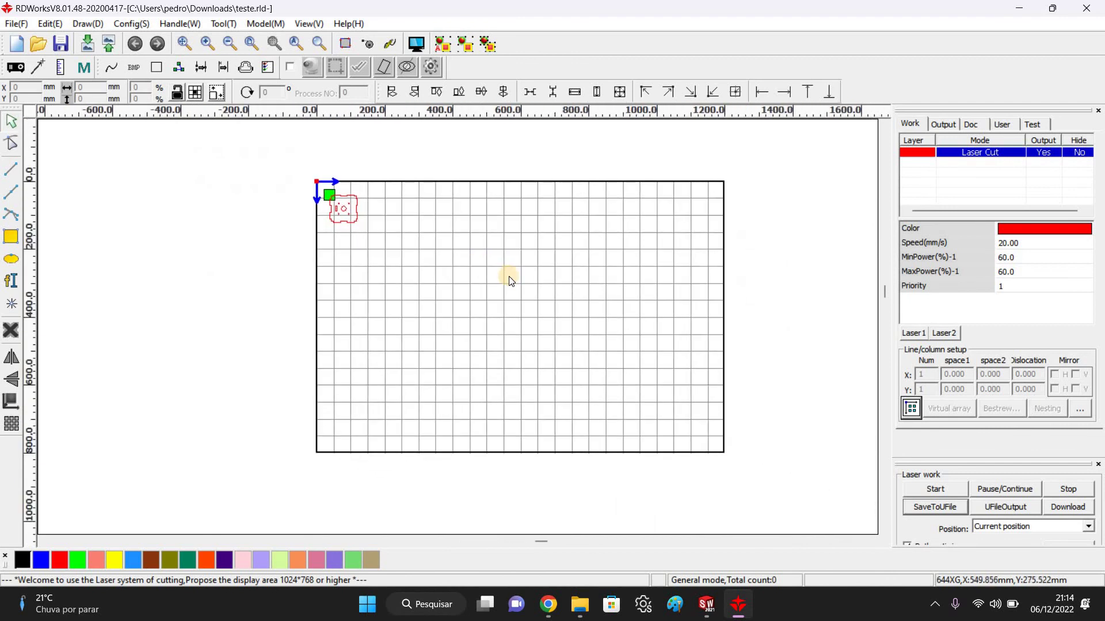
left_click_drag(559, 299, 544, 292)
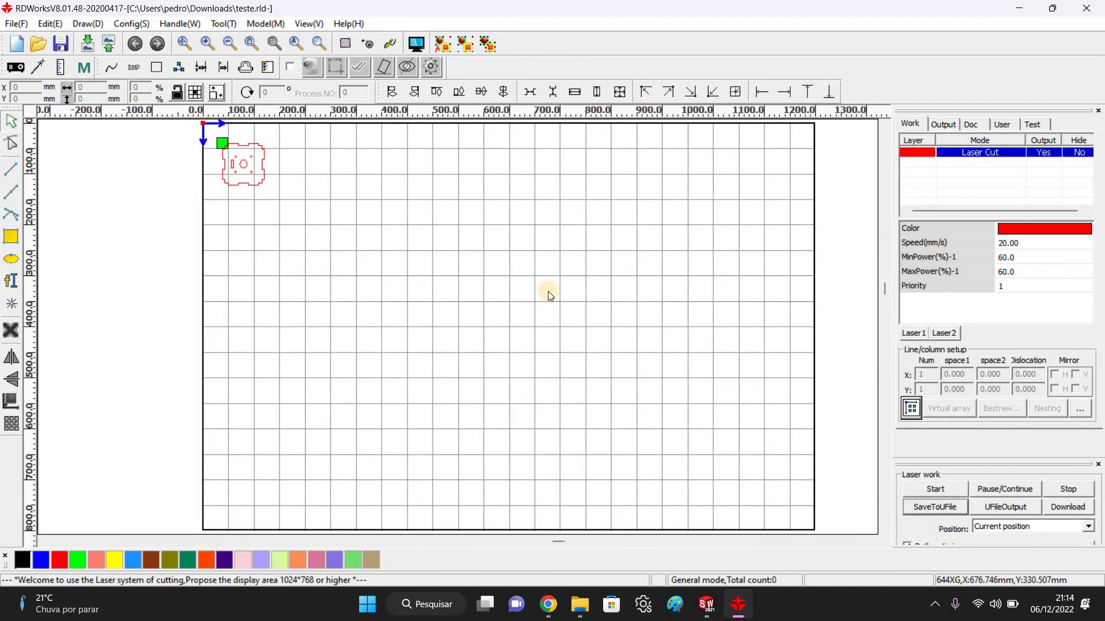
scroll(547, 292, "down", 2)
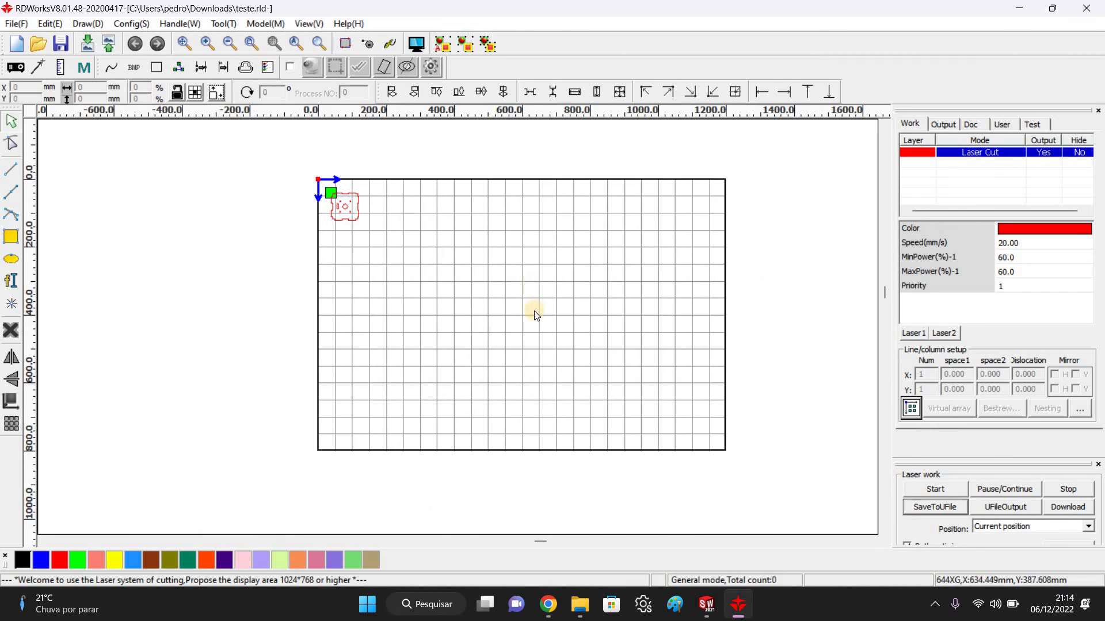
scroll(533, 310, "up", 2)
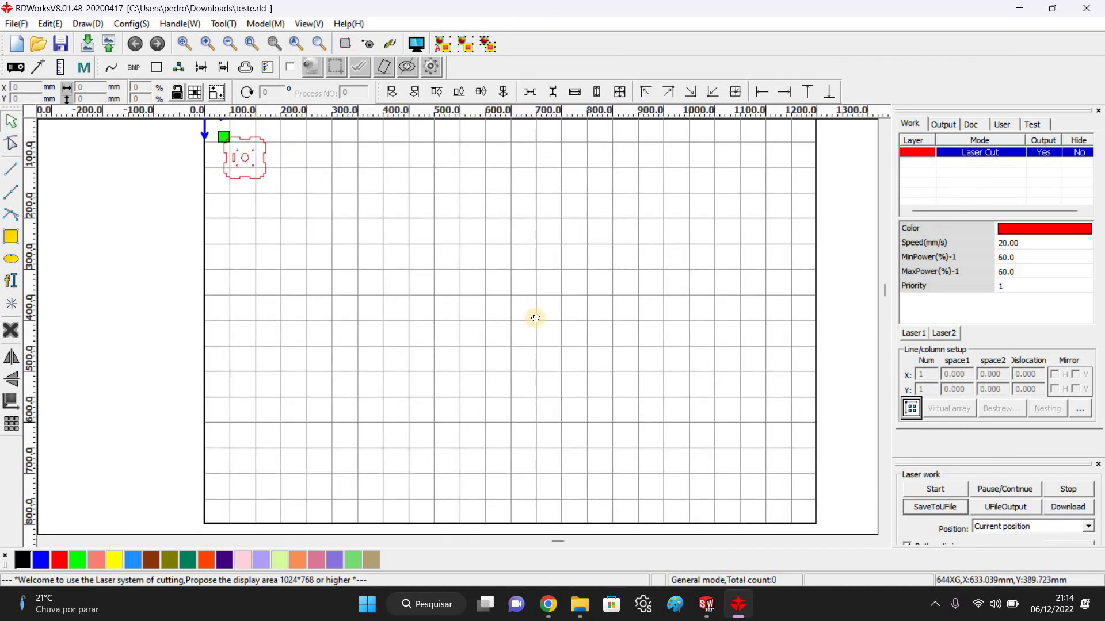
Switch to SOLIDWORKS and examine the ADO-009-nariz base motor plate's faces, edge thickness, holes and rectangular slot from several angles.
mouse_move(535, 318)
left_mouse_down()
mouse_move(511, 317)
mouse_move(527, 321)
left_mouse_up()
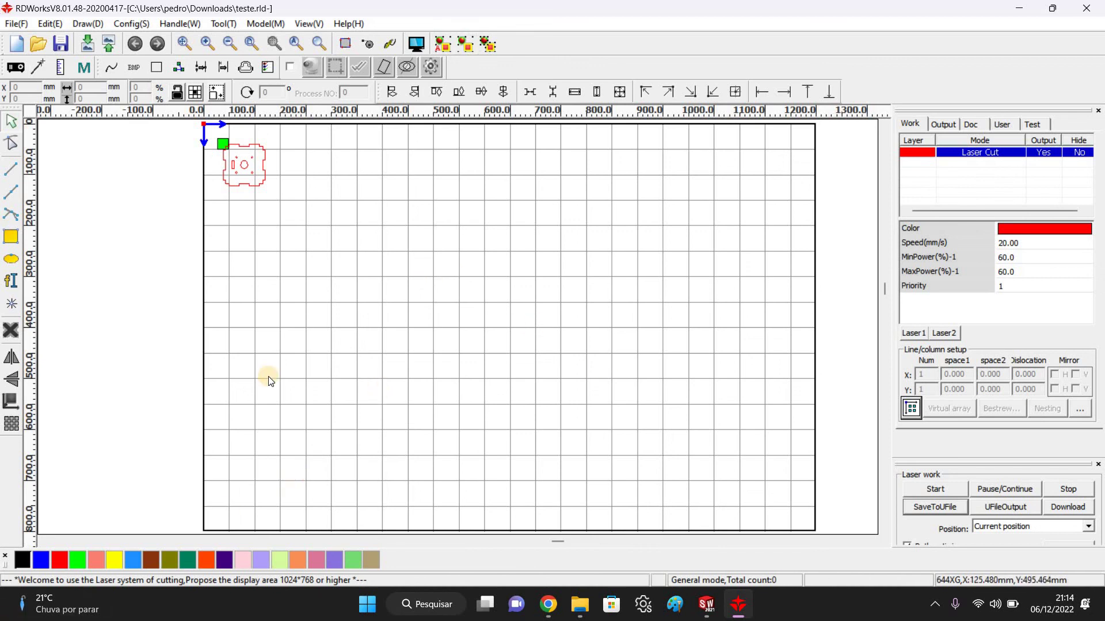
left_click(714, 608)
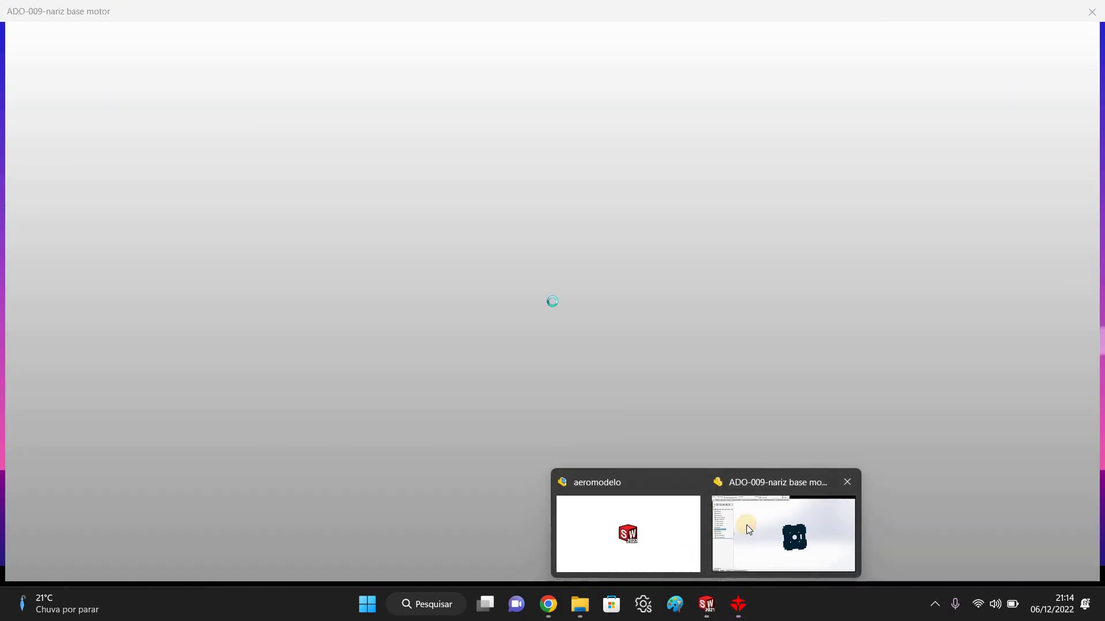
left_click(747, 525)
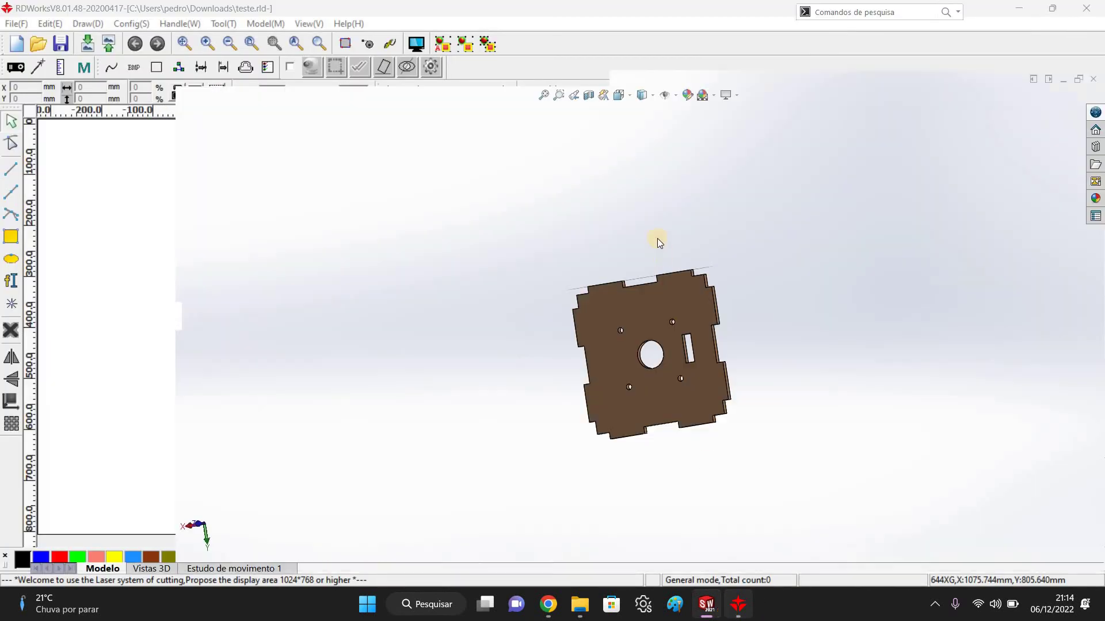
middle_click_drag(632, 317, 672, 371)
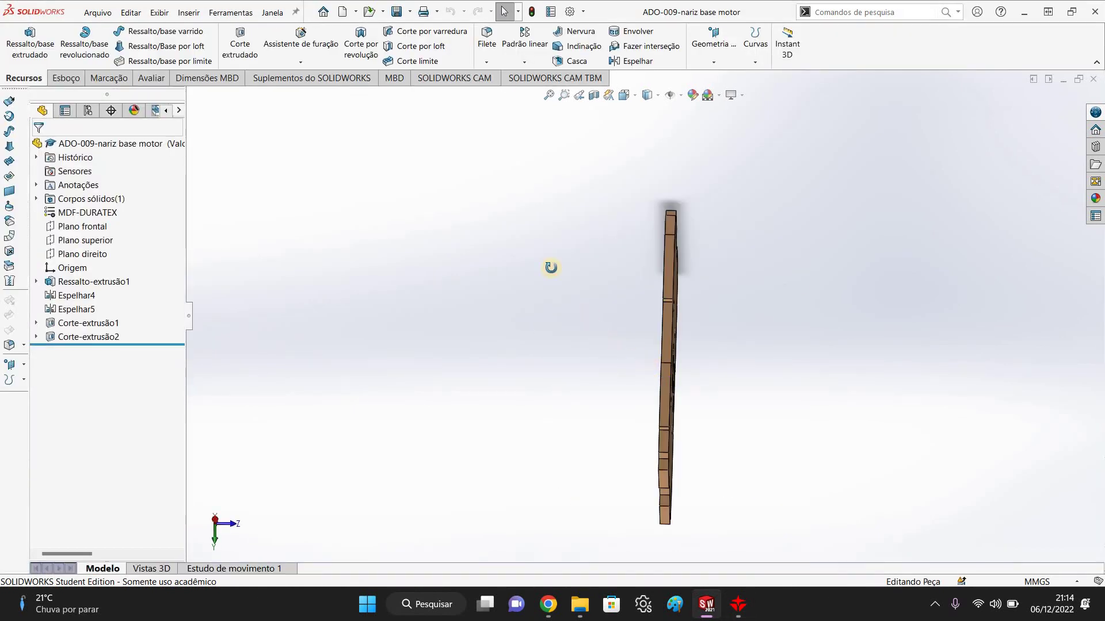
middle_click_drag(551, 267, 626, 260)
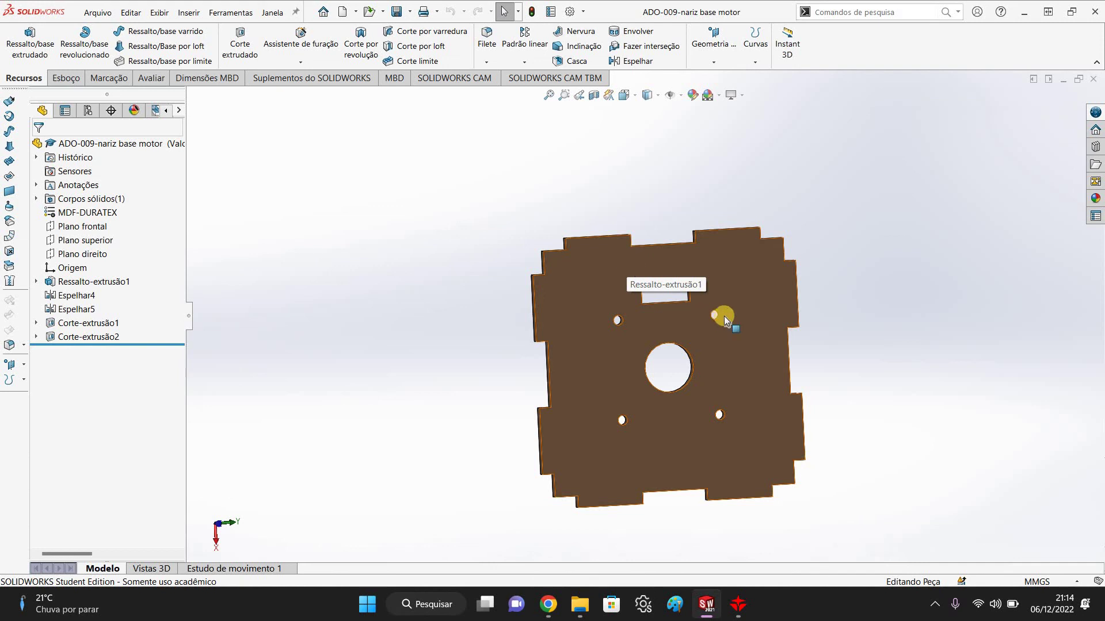
middle_click_drag(720, 320, 598, 361)
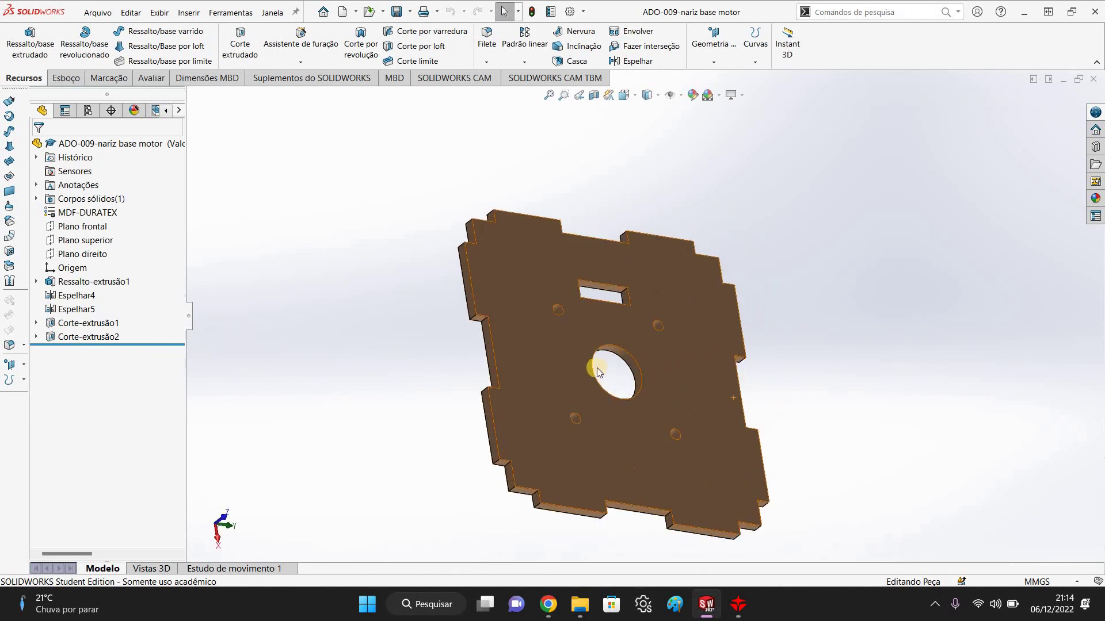
middle_click_drag(661, 340, 732, 336)
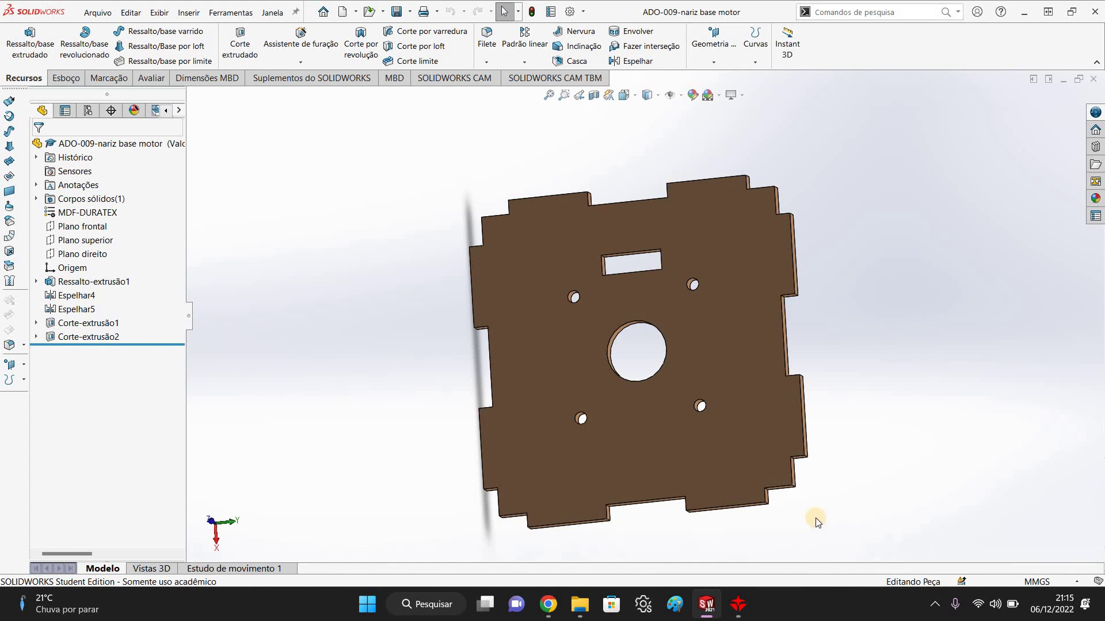
scroll(658, 403, "up", 3)
scroll(701, 386, "down", 3)
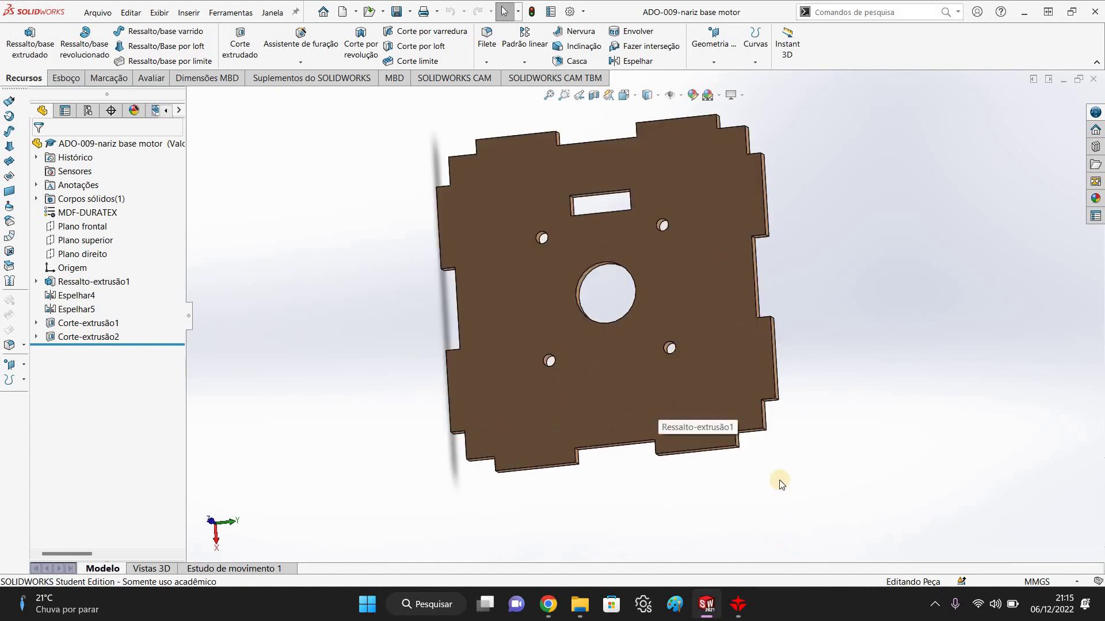
middle_click_drag(619, 407, 770, 522)
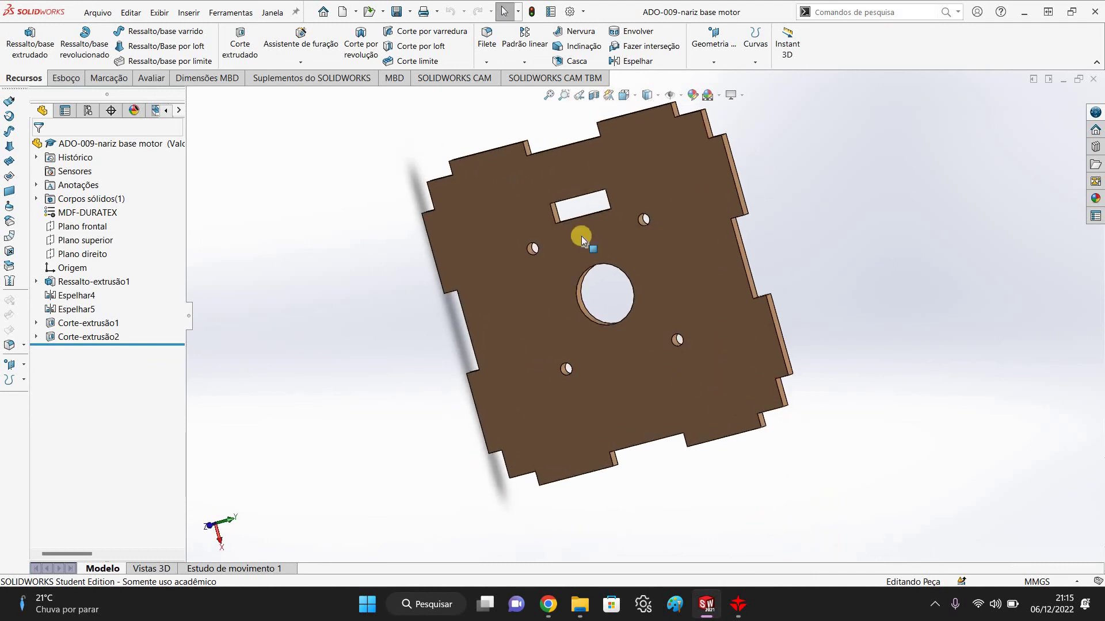
scroll(582, 236, "down", 5)
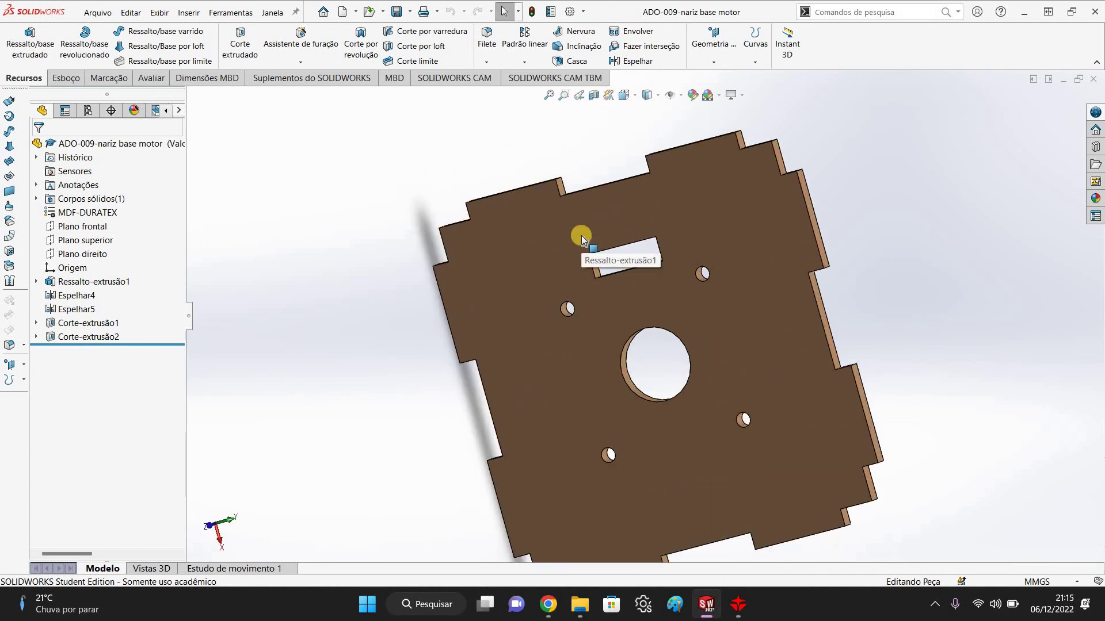
middle_click_drag(581, 236, 711, 466)
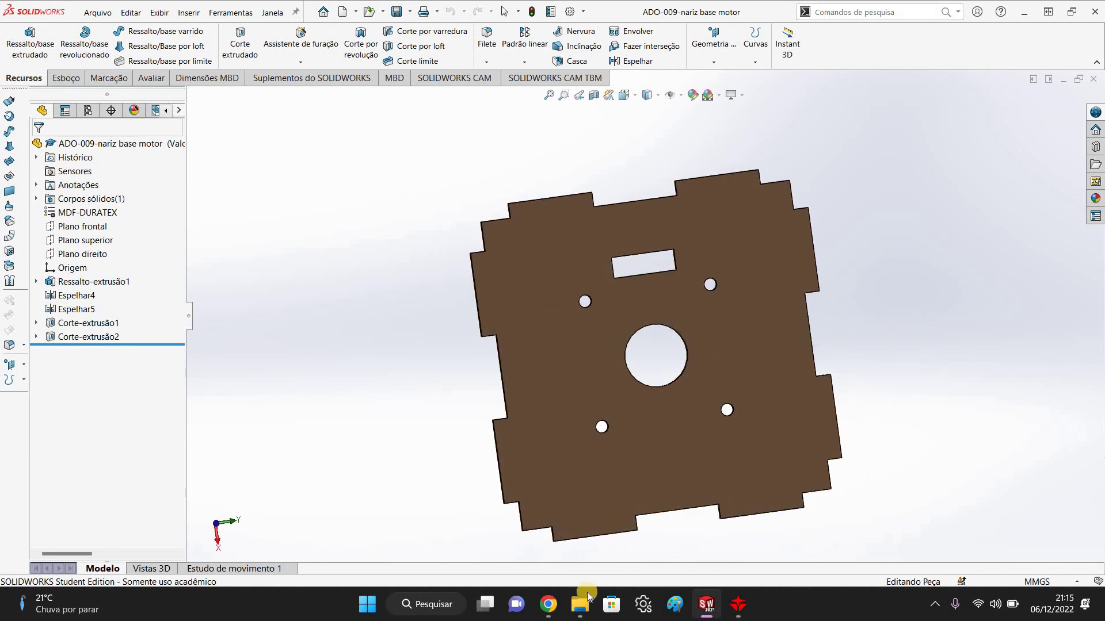
Return to the laser cutting manual in Chrome and review the Avisos list and the notes on saving the .rd and .rld files.
mouse_move(548, 604)
left_click(546, 541)
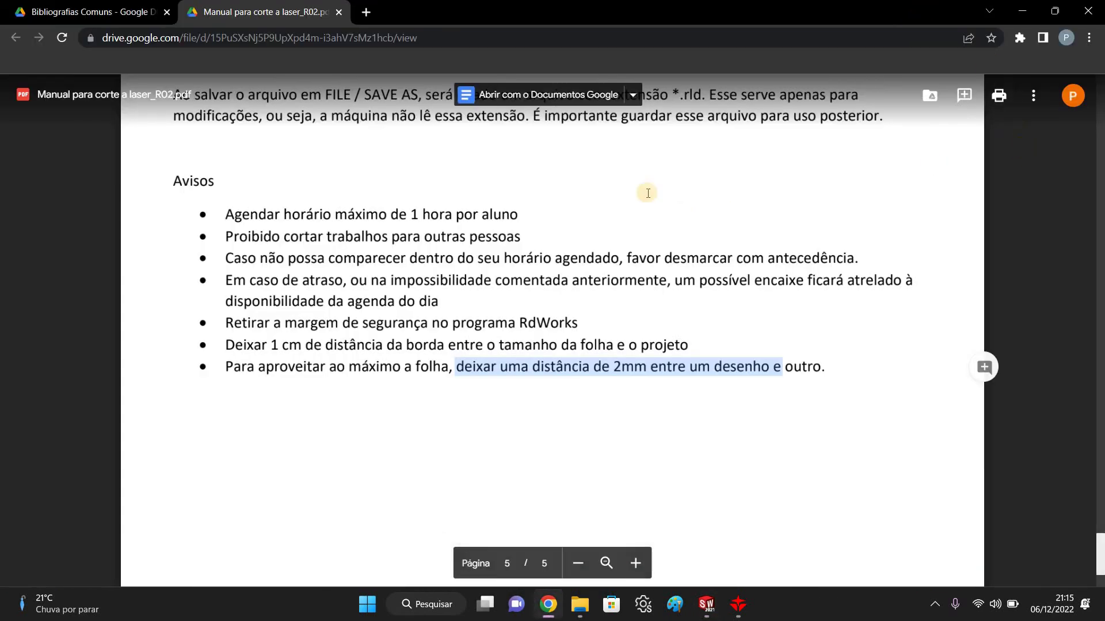
scroll(437, 226, "up", 1)
scroll(594, 306, "down", 3)
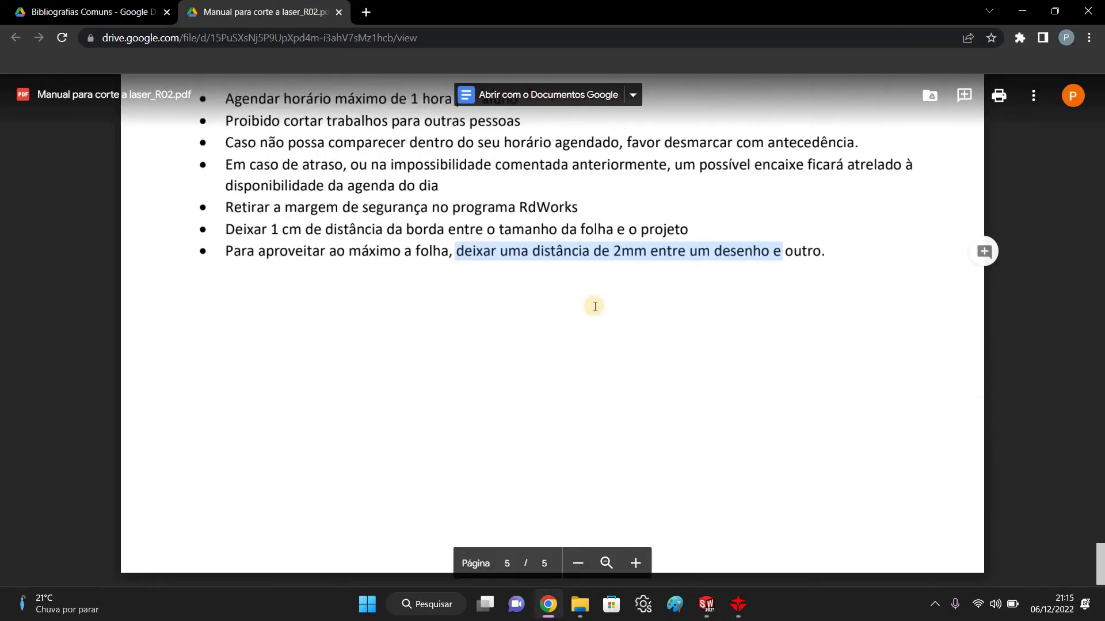
scroll(595, 306, "up", 3)
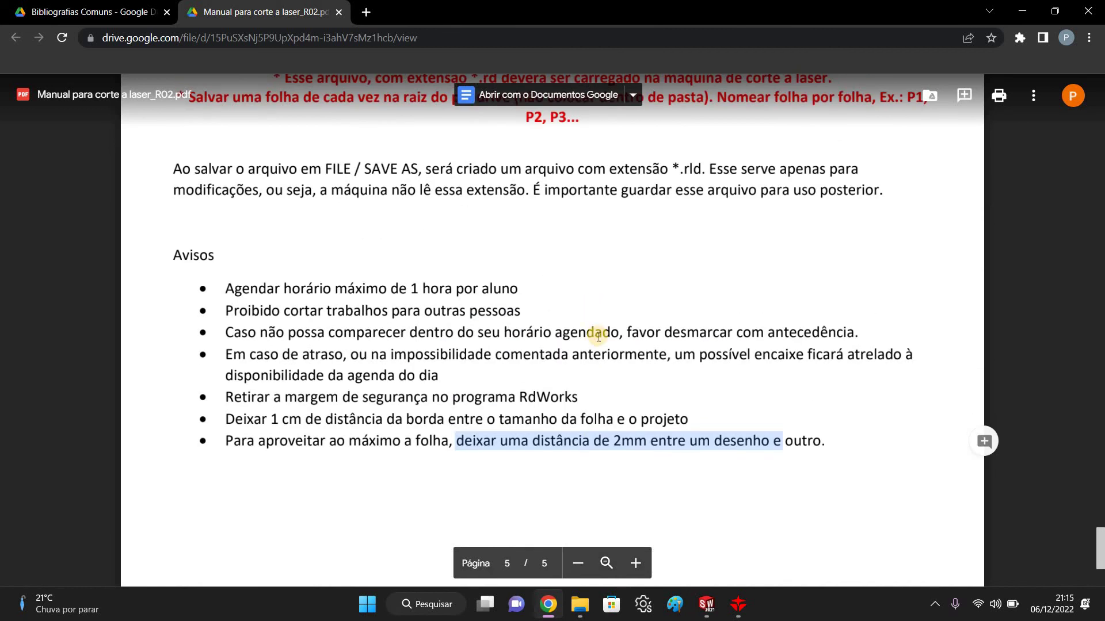
scroll(598, 337, "up", 6)
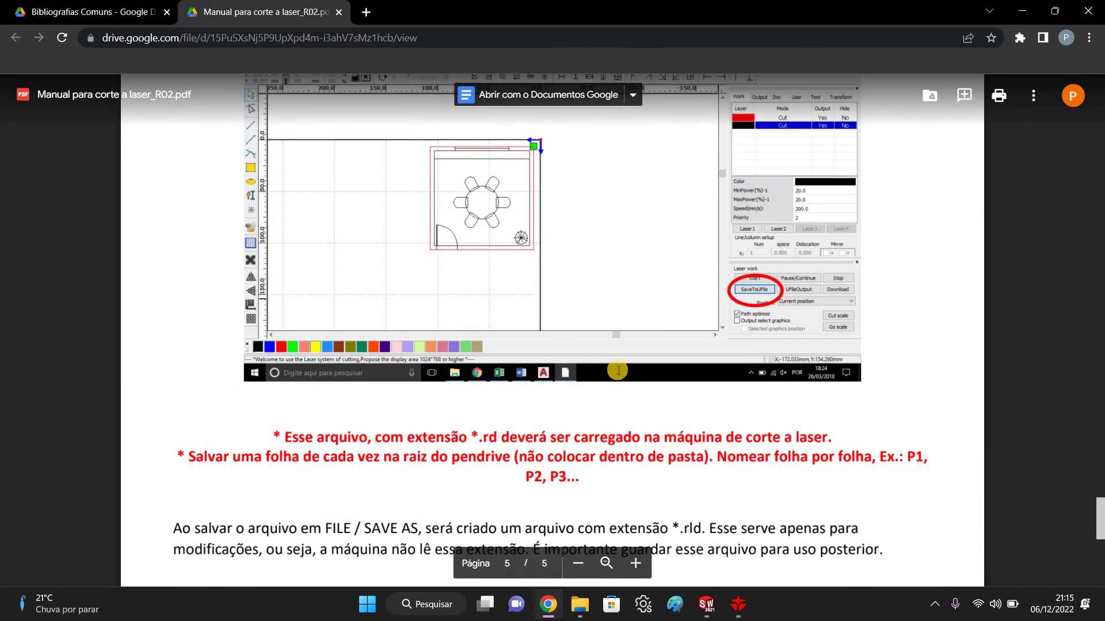